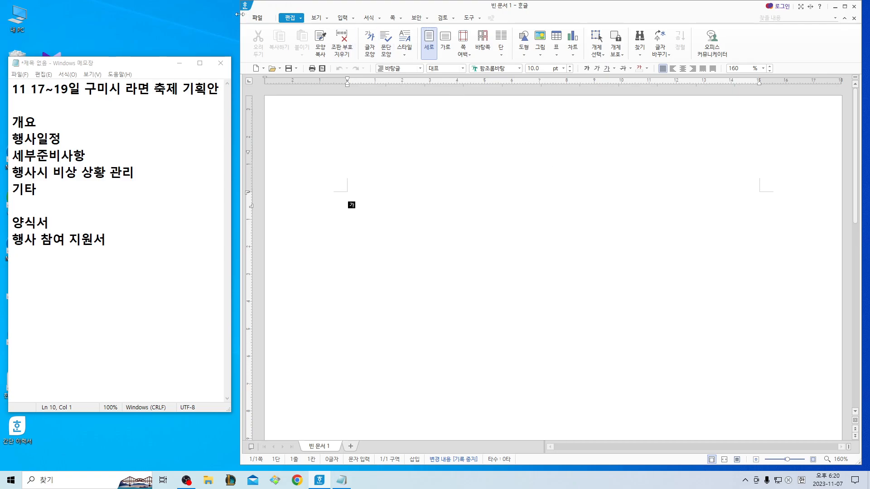
# Move the Notepad outline window over so it sits directly beside the blank document window.
pyautogui.moveTo(138, 66); pyautogui.dragTo(144, 65)
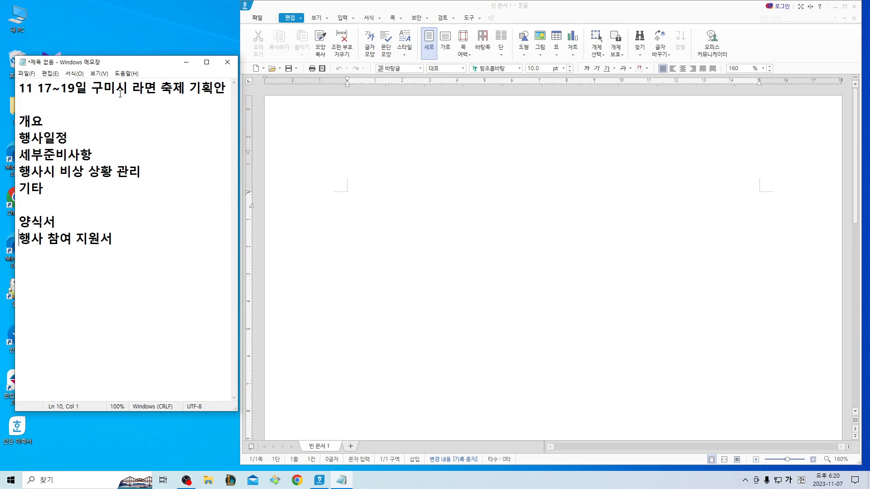
pyautogui.click(360, 203)
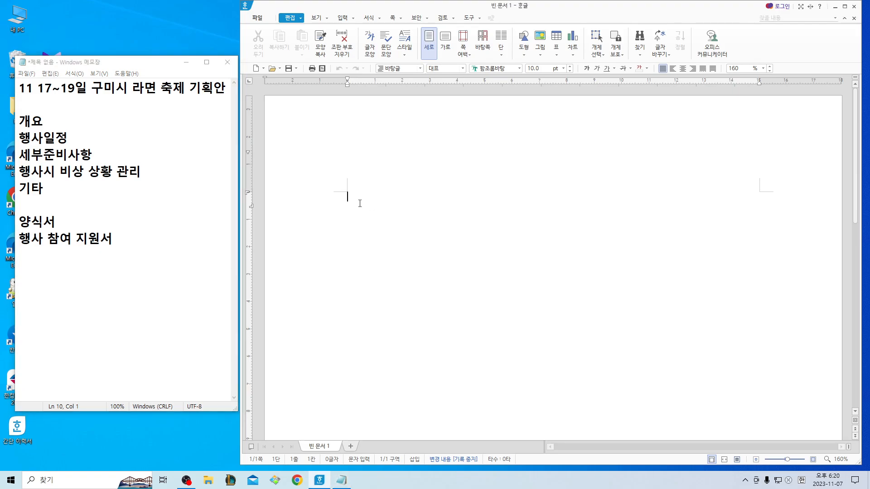
pyautogui.click(44, 137)
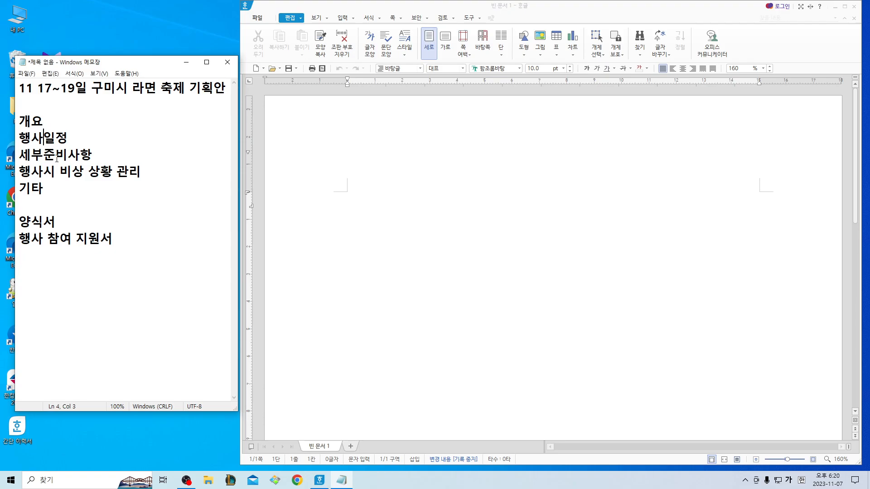
pyautogui.click(52, 239)
pyautogui.click(360, 210)
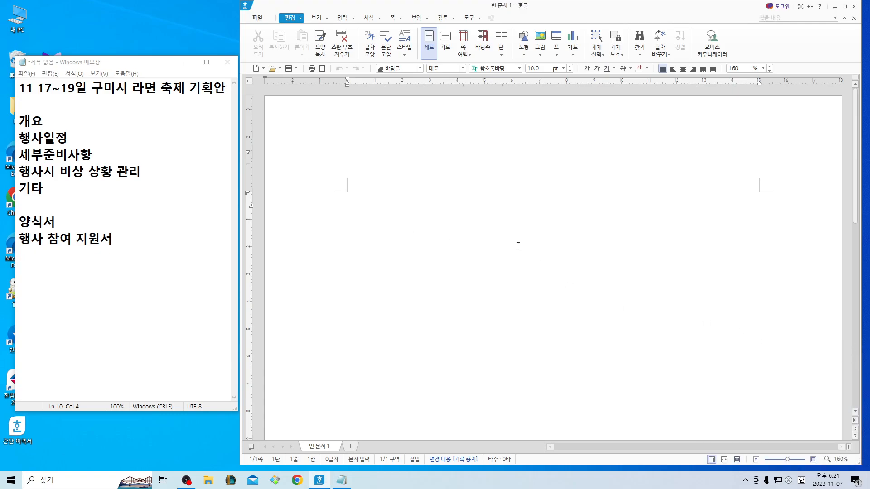
# In the Notepad outline, add the lines "제목" and "5-6" between the title line and "개요".
pyautogui.click(46, 107)
pyautogui.write('5-6')
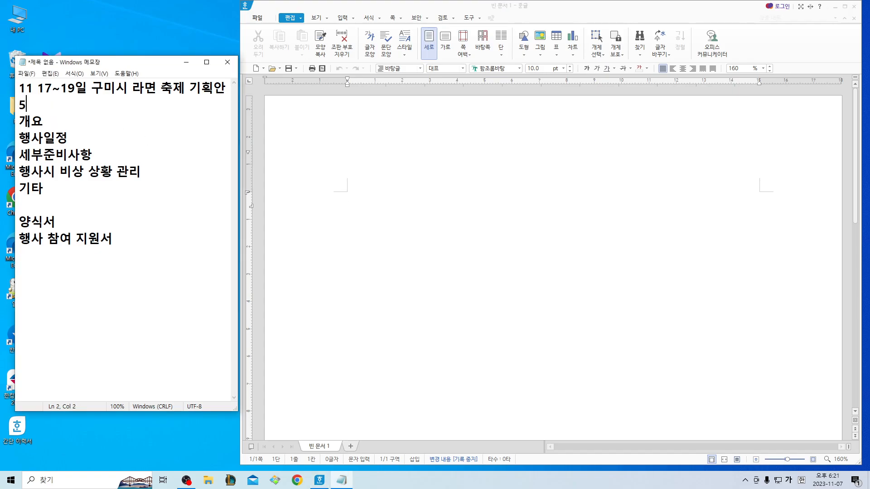
pyautogui.press('Left')
pyautogui.press('Left')
pyautogui.press('Left')
pyautogui.press('Return')
pyautogui.press('Up')
pyautogui.write('제목')
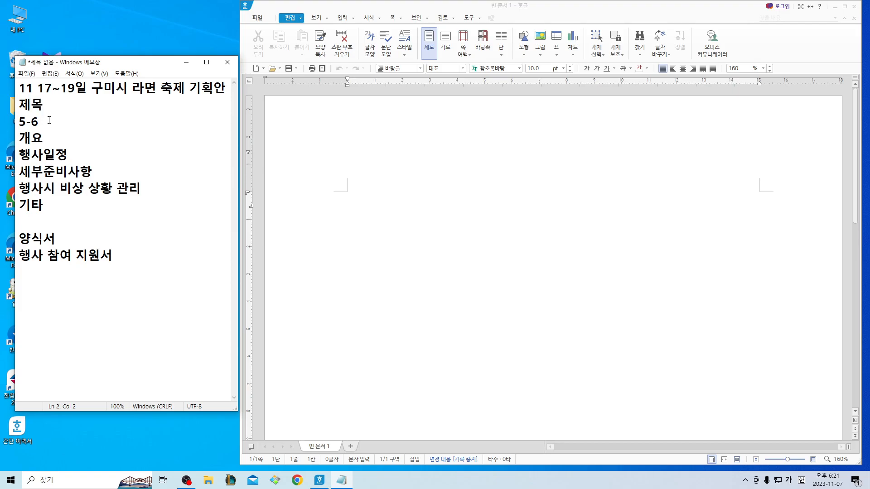
# Append the note "(쪽번호 머리말)" to the "5-6" line of the outline.
pyautogui.click(43, 126)
pyautogui.write('(')
pyautogui.write('쪽ㅂ')
pyautogui.write('번호 머림')
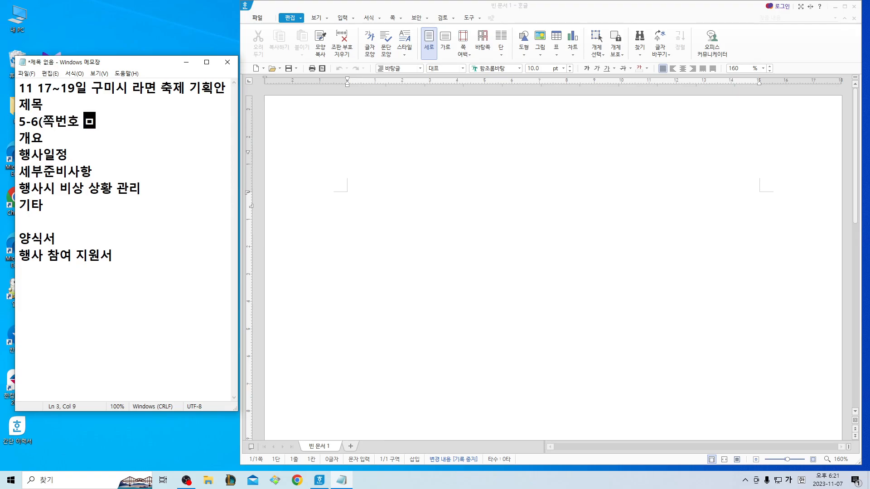
pyautogui.write('말)')
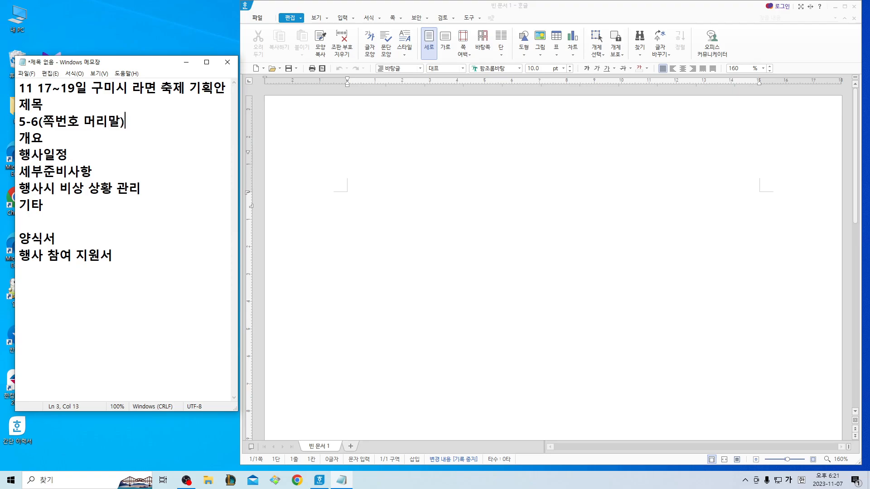
# Review the outline entries from "개요" down to the "행사 참여 지원서" form.
pyautogui.click(90, 147)
pyautogui.click(75, 155)
pyautogui.click(99, 171)
pyautogui.click(151, 190)
pyautogui.click(37, 141)
pyautogui.click(37, 225)
pyautogui.moveTo(19, 239); pyautogui.dragTo(114, 260)
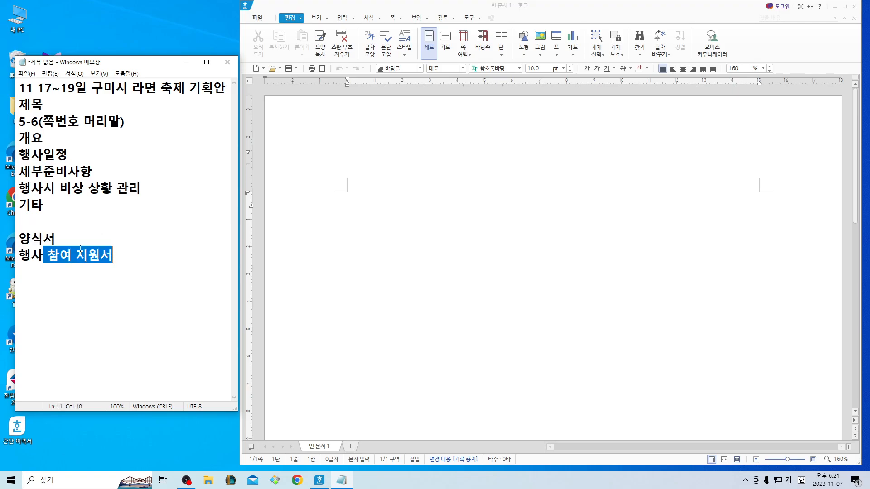
pyautogui.click(65, 242)
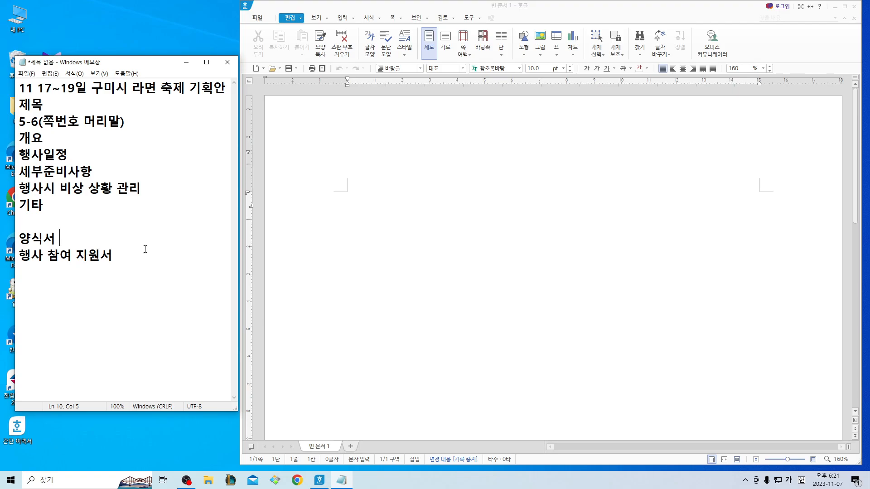
pyautogui.moveTo(61, 90); pyautogui.dragTo(119, 255)
pyautogui.click(138, 262)
# In the blank document's paper settings, choose portrait orientation and set the top and header margins to 10 mm and the left margin to 20 mm.
pyautogui.click(417, 257)
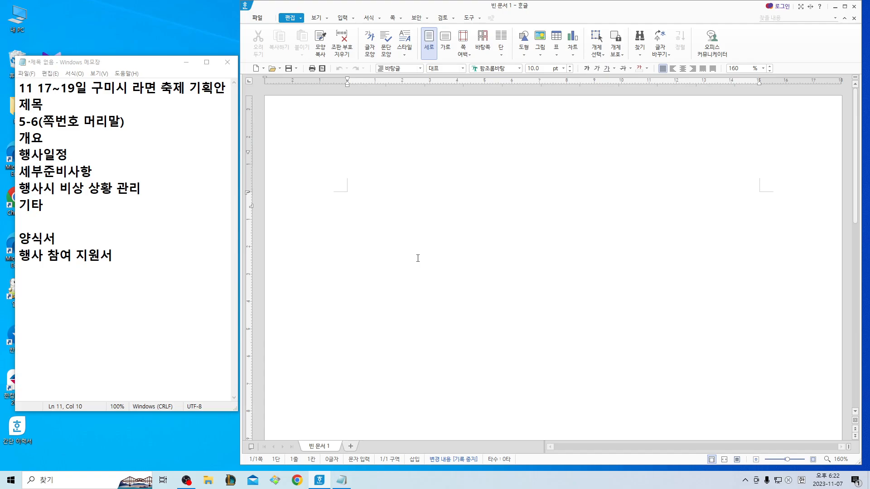
pyautogui.press('F7')
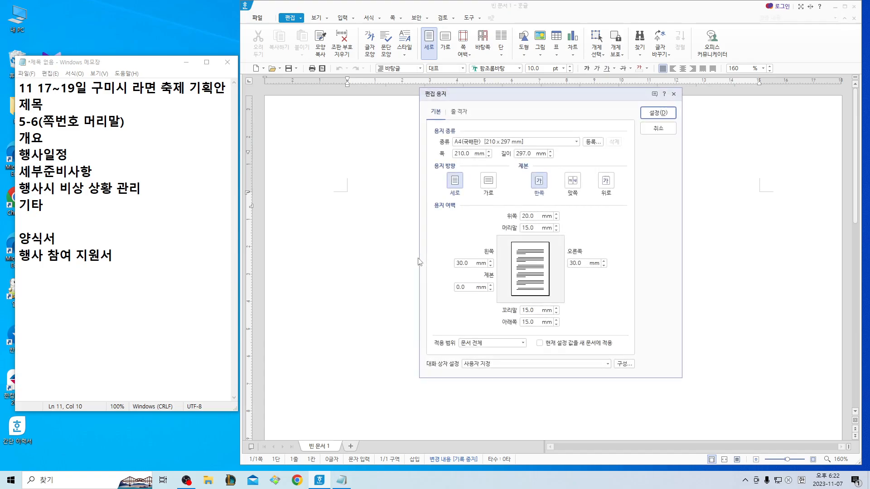
pyautogui.click(453, 182)
pyautogui.click(528, 216)
pyautogui.write('10')
pyautogui.press('Tab')
pyautogui.write('10')
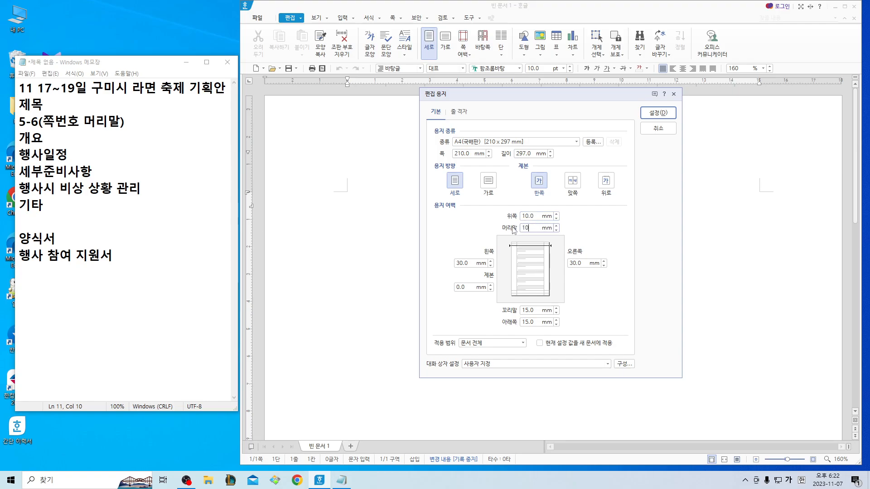
pyautogui.press('Tab')
pyautogui.write('20')
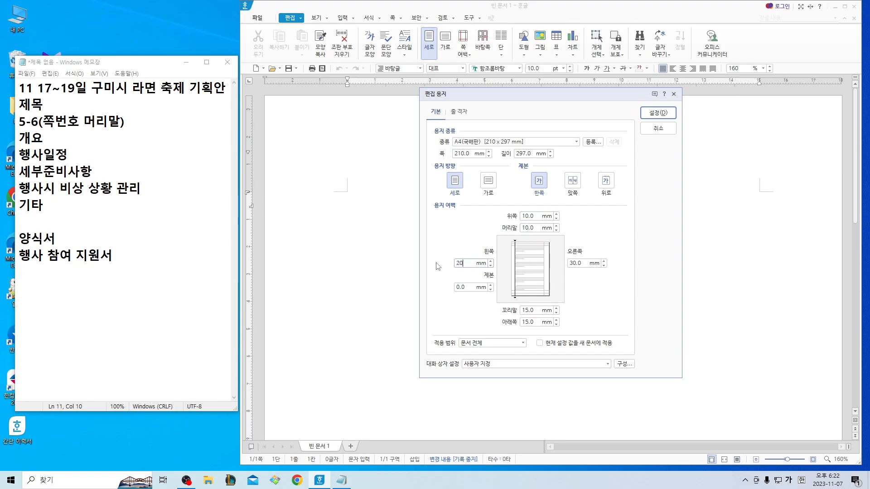
# Set the right margin to 20 mm and the footer and bottom margins to 10 mm.
pyautogui.click(583, 267)
pyautogui.click(584, 270)
pyautogui.click(589, 270)
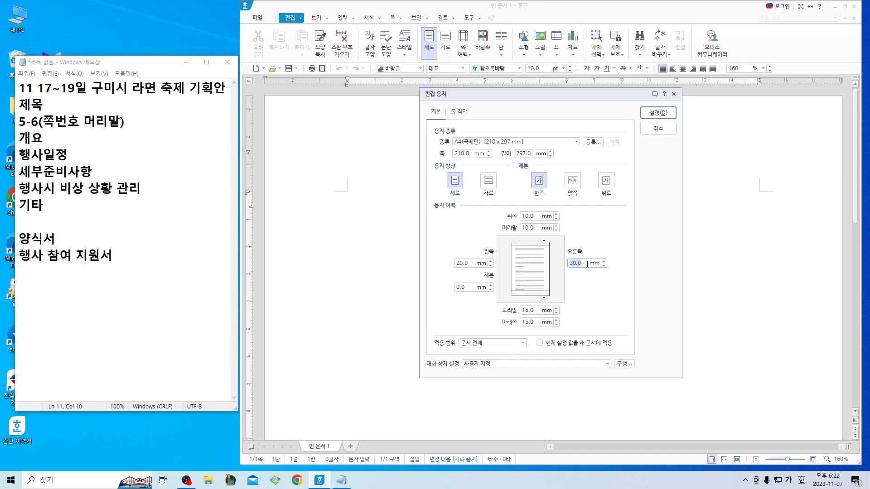
pyautogui.write('20')
pyautogui.press('Tab')
pyautogui.write('10')
pyautogui.press('Tab')
pyautogui.write('10')
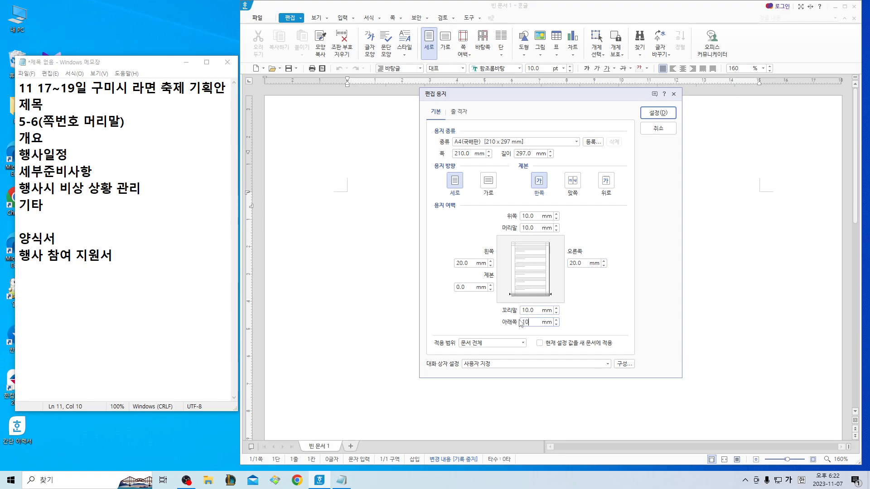
# Go over the Notepad outline and apply the new paper settings to the whole document.
pyautogui.click(112, 105)
pyautogui.click(88, 88)
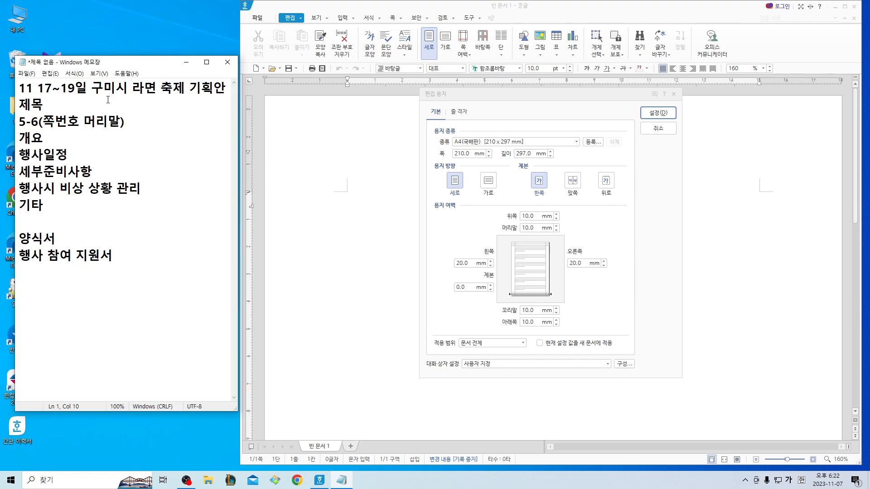
pyautogui.click(69, 154)
pyautogui.press('Down')
pyautogui.press('End')
pyautogui.click(156, 188)
pyautogui.click(108, 248)
pyautogui.click(658, 112)
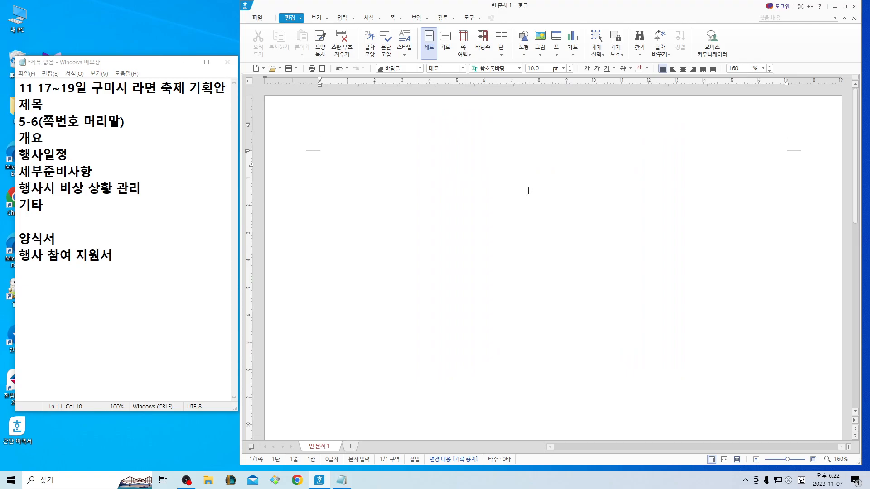
# Enter the title "구미시 라면 축제 기획안" on the first page, followed by a block of blank lines.
pyautogui.click(529, 191)
pyautogui.write('구미시 라면 축')
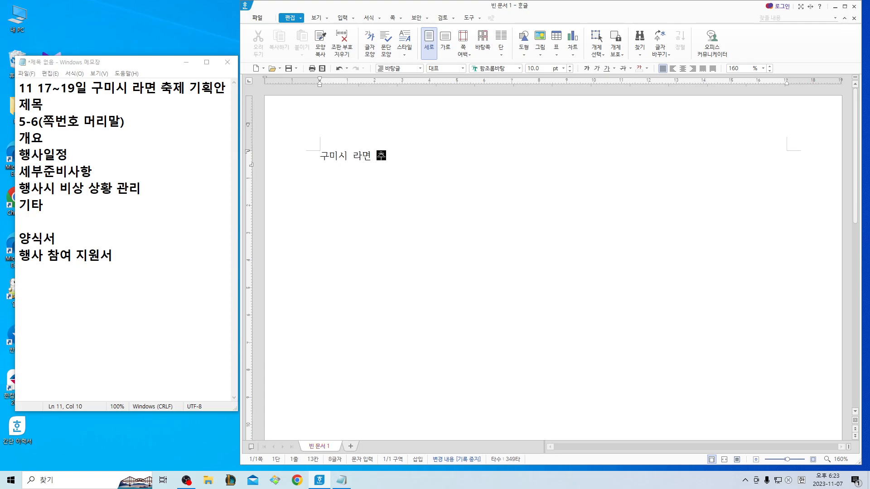
pyautogui.write('제 기획안')
pyautogui.press('Return')
pyautogui.press('Return')
pyautogui.press('Return')
pyautogui.press('Return')
pyautogui.press('Return')
pyautogui.press('Return')
pyautogui.press('Return')
pyautogui.press('Return')
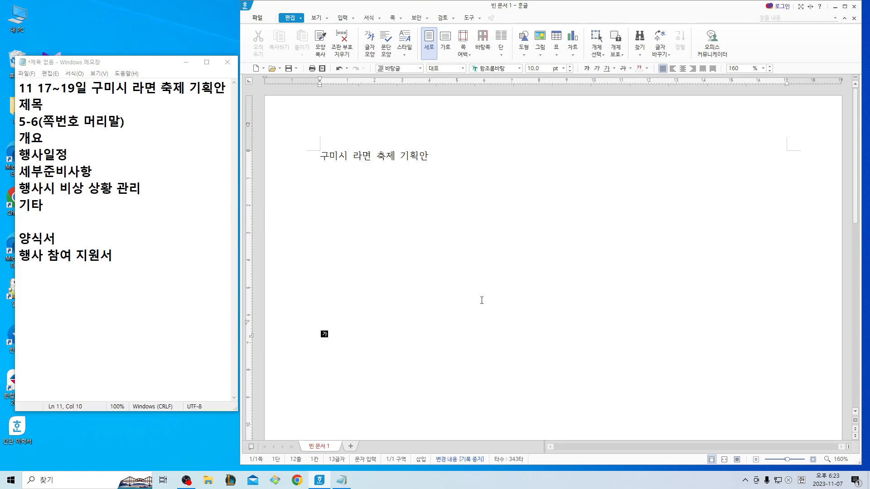
# Enter "순서" below the title and leave a block of blank lines under it.
pyautogui.write('안내')
pyautogui.press('BackSpace')
pyautogui.press('BackSpace')
pyautogui.press('BackSpace')
pyautogui.write('순서')
pyautogui.press('Return')
pyautogui.press('Return')
pyautogui.press('Return')
pyautogui.press('Return')
pyautogui.press('Return')
pyautogui.press('Return')
pyautogui.press('Return')
pyautogui.press('Return')
pyautogui.press('Return')
# Enter the placeholder text "구미시 마크(그림)" in the lower part of the cover page.
pyautogui.write('구미시 마크')
pyautogui.write('(구ㅁ')
pyautogui.press('BackSpace')
pyautogui.press('BackSpace')
pyautogui.write('ㄱㅡ림)')
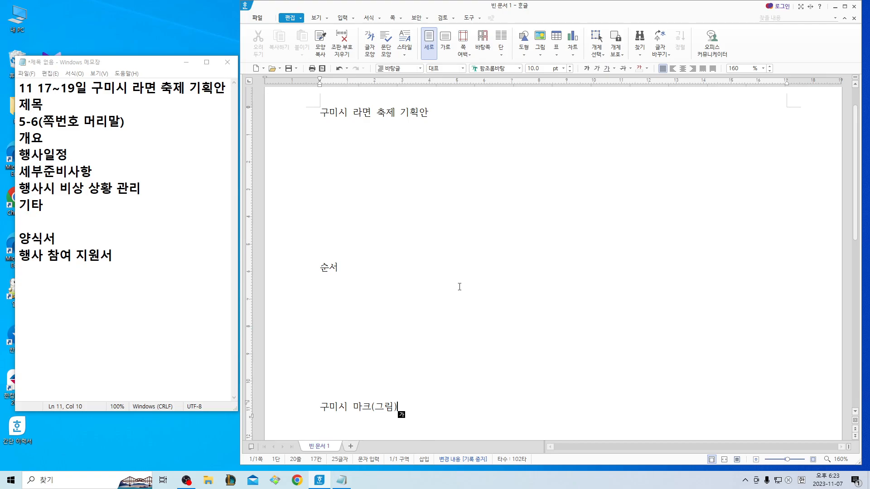
# Add the note "CTRL +enter" at the end of the Notepad outline, followed by several blank lines.
pyautogui.click(141, 322)
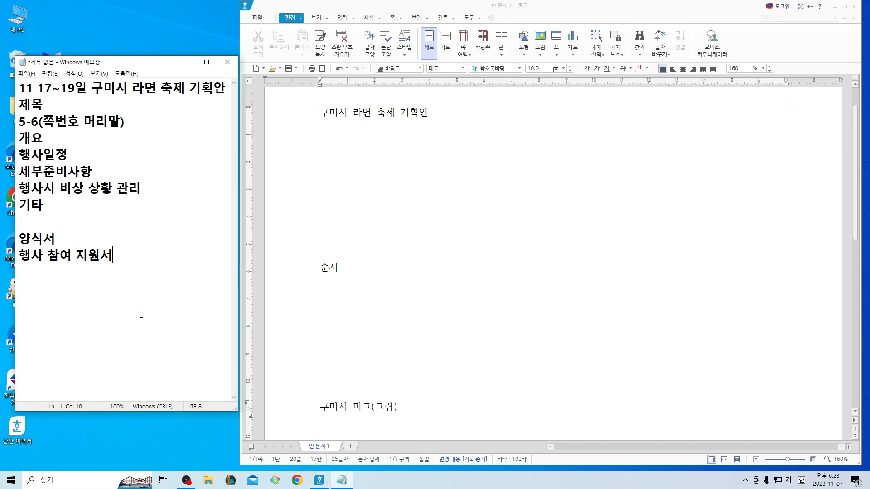
pyautogui.press('Return')
pyautogui.press('Return')
pyautogui.press('Hangul')
pyautogui.write('CTRAL')
pyautogui.press('BackSpace')
pyautogui.press('BackSpace')
pyautogui.press('BackSpace')
pyautogui.press('BackSpace')
pyautogui.write('RA')
pyautogui.press('BackSpace')
pyautogui.press('BackSpace')
pyautogui.write('RL +enter')
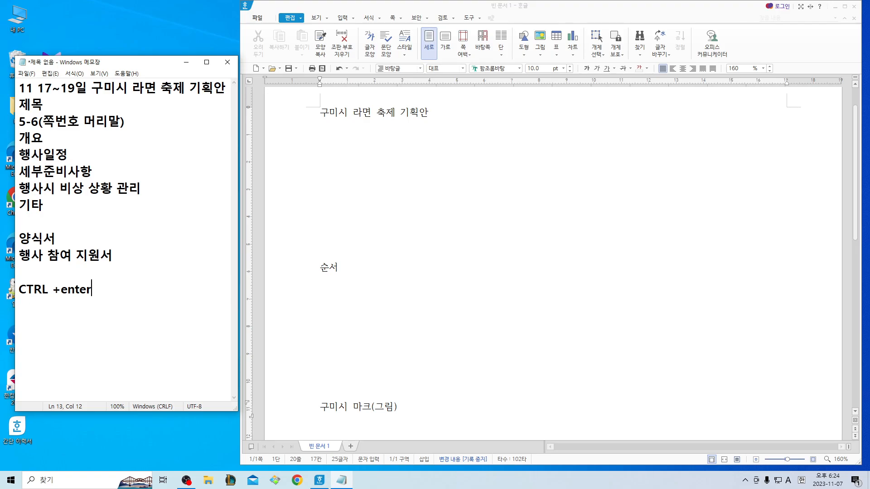
pyautogui.press('Return')
pyautogui.press('Return')
pyautogui.press('Return')
pyautogui.press('Return')
# Insert a page break after "구미시 마크(그림)" in the document to start a second page.
pyautogui.click(394, 408)
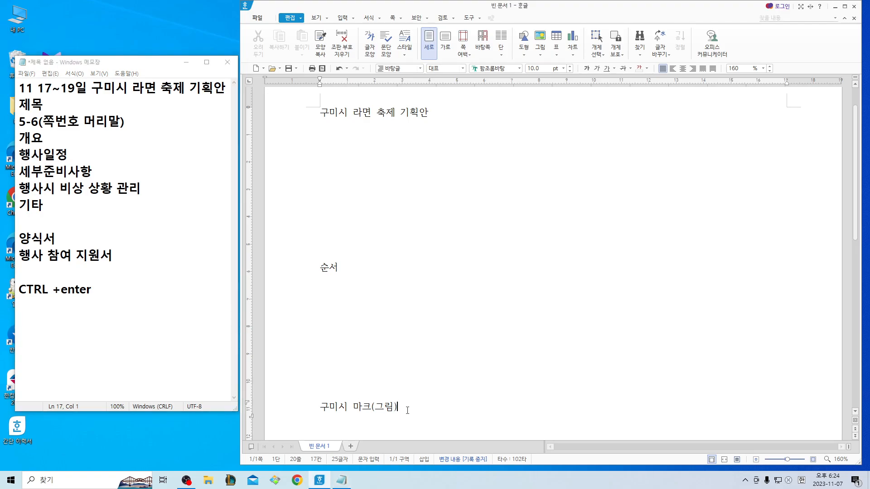
pyautogui.press('Return')
pyautogui.press('Return')
pyautogui.press('Return')
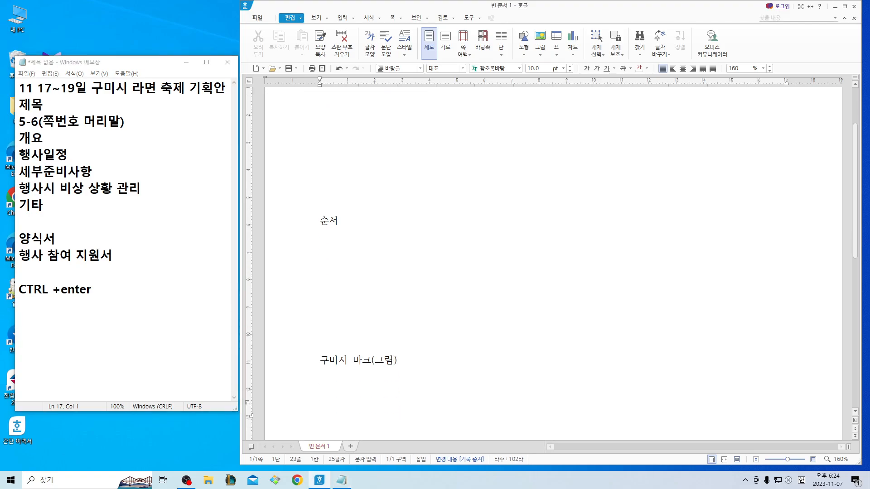
pyautogui.press('BackSpace')
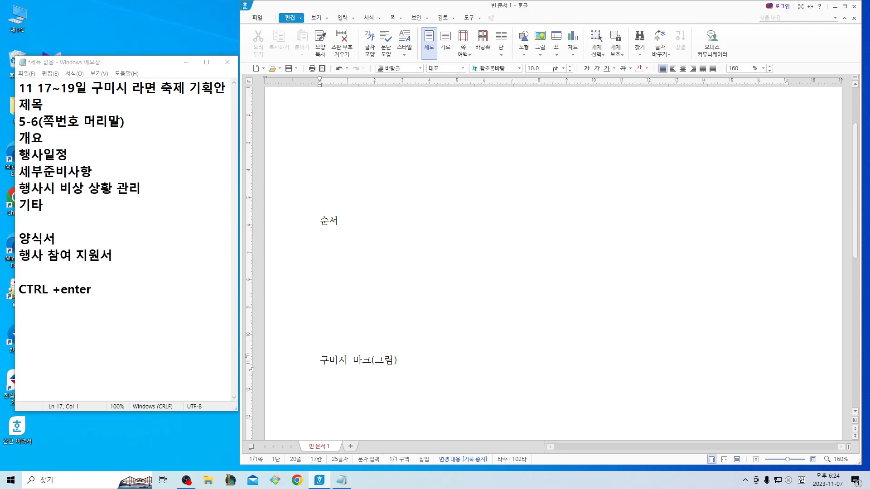
pyautogui.hotkey('ctrl', 'Return')
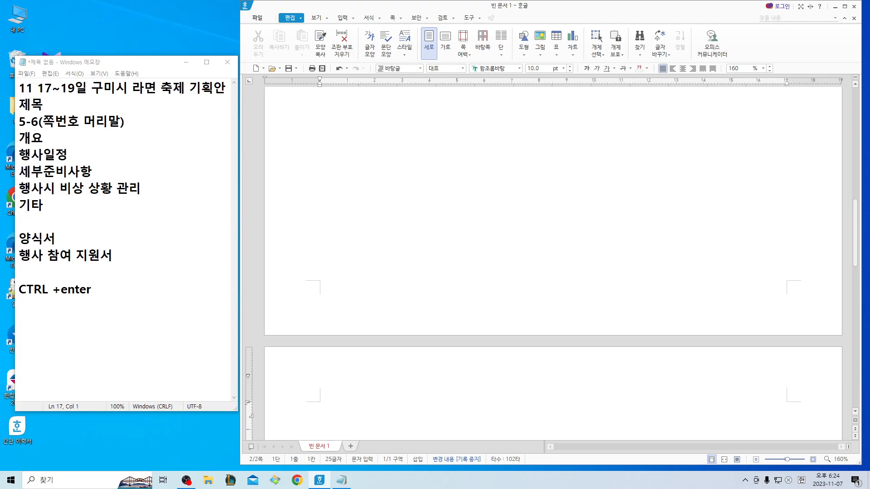
# Enter the heading "1. 개요" on the second page and begin the body line beneath it with "가을 맞".
pyautogui.write('1. 개요')
pyautogui.press('Return')
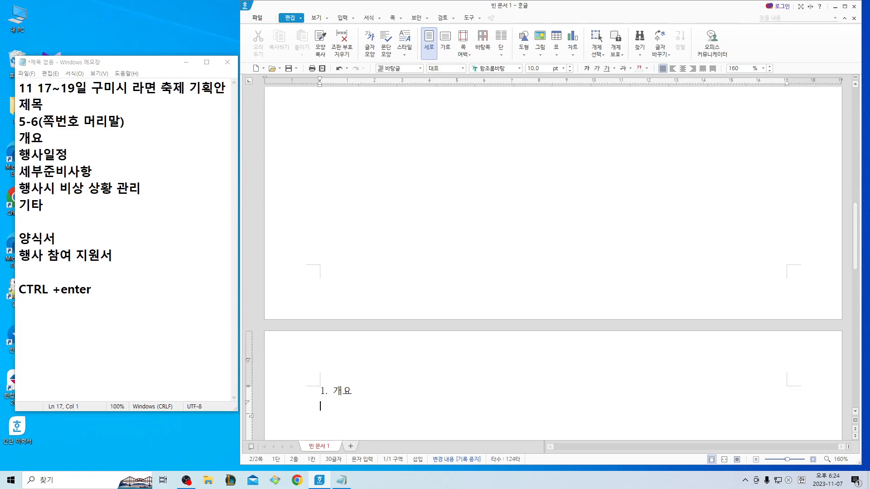
pyautogui.press('Hangul')
pyautogui.write('가을 맞으어아')
pyautogui.write('ㅁ라넝라ㅁㄴㄹㄴㅁ아ㅓ라미넝')
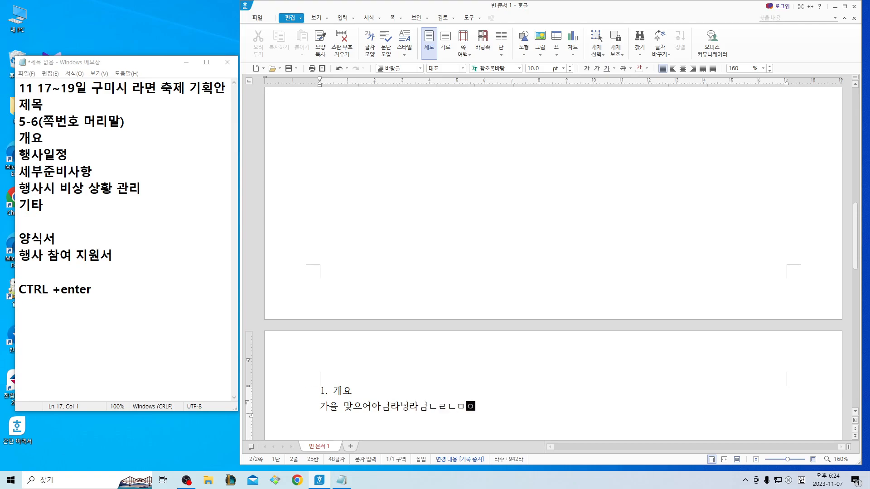
pyautogui.press('BackSpace')
pyautogui.press('BackSpace')
pyautogui.press('BackSpace')
pyautogui.press('BackSpace')
pyautogui.press('BackSpace')
pyautogui.press('BackSpace')
pyautogui.press('BackSpace')
pyautogui.press('BackSpace')
pyautogui.press('BackSpace')
pyautogui.press('BackSpace')
pyautogui.press('BackSpace')
pyautogui.press('BackSpace')
pyautogui.press('BackSpace')
pyautogui.press('BackSpace')
pyautogui.press('BackSpace')
pyautogui.press('BackSpace')
pyautogui.press('BackSpace')
pyautogui.write('의')
pyautogui.press('BackSpace')
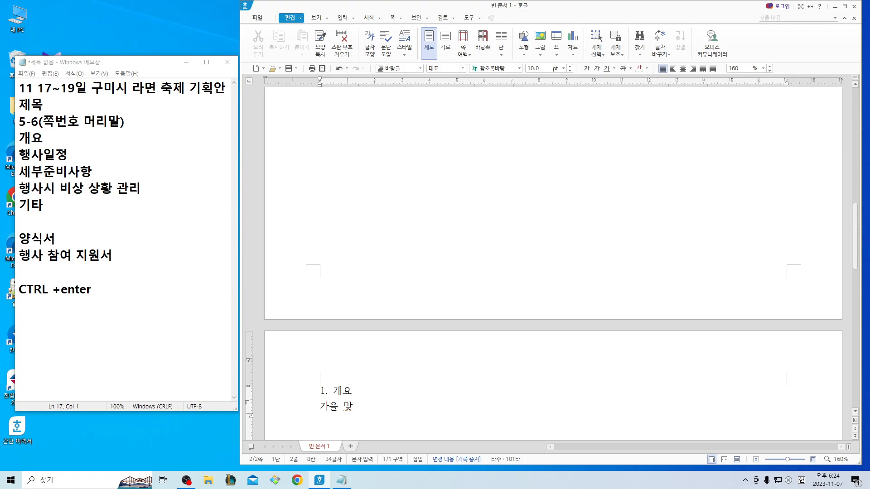
# Complete the body line under the heading as "가을 맞이하여 글자글자 글 글자 글자".
pyautogui.write('ㅇ이하여 글자')
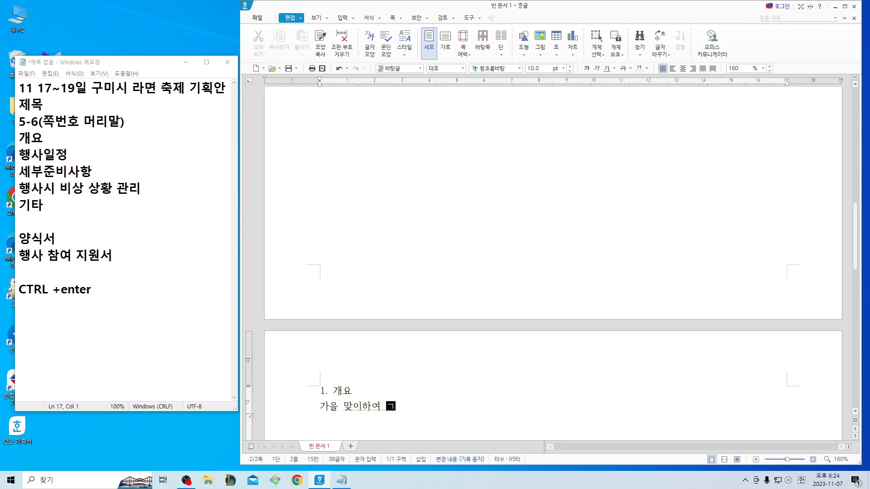
pyautogui.write('글자 글 ㅈ')
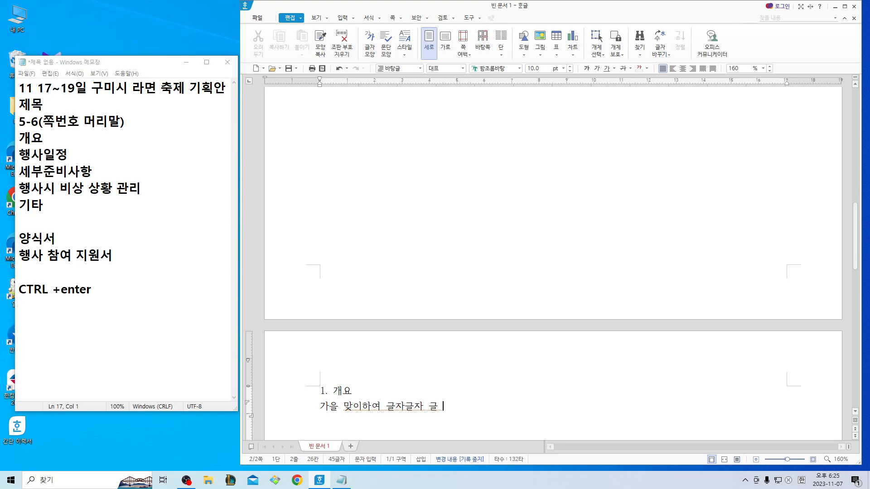
pyautogui.press('BackSpace')
pyautogui.write('글자 글자')
# Copy the whole body line and paste it repeatedly at its own end to build up filler text.
pyautogui.tripleClick(409, 410)
pyautogui.hotkey('ctrl', 'c')
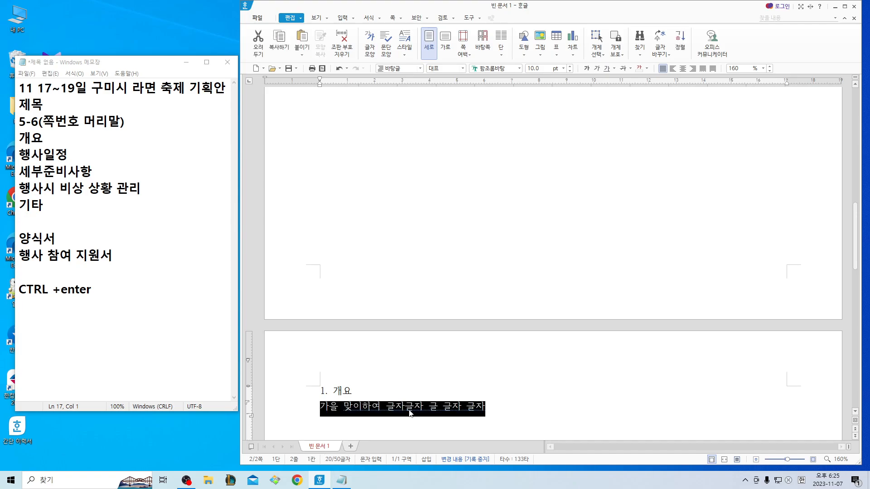
pyautogui.press('End')
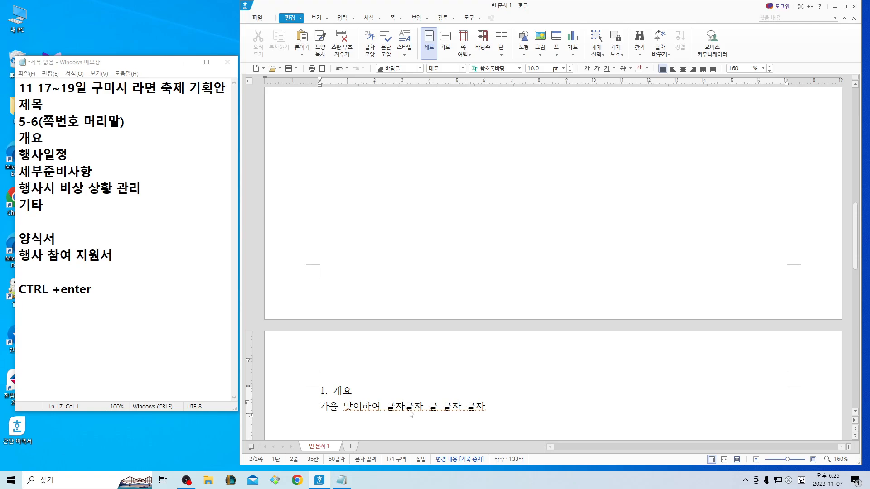
pyautogui.hotkey('ctrl', 'v')
pyautogui.hotkey('ctrl', 'v')
pyautogui.hotkey('ctrl', 'v')
pyautogui.hotkey('ctrl', 'v')
pyautogui.hotkey('ctrl', 'v')
pyautogui.hotkey('ctrl', 'v')
pyautogui.hotkey('ctrl', 'v')
pyautogui.hotkey('ctrl', 'v')
pyautogui.hotkey('ctrl', 'v')
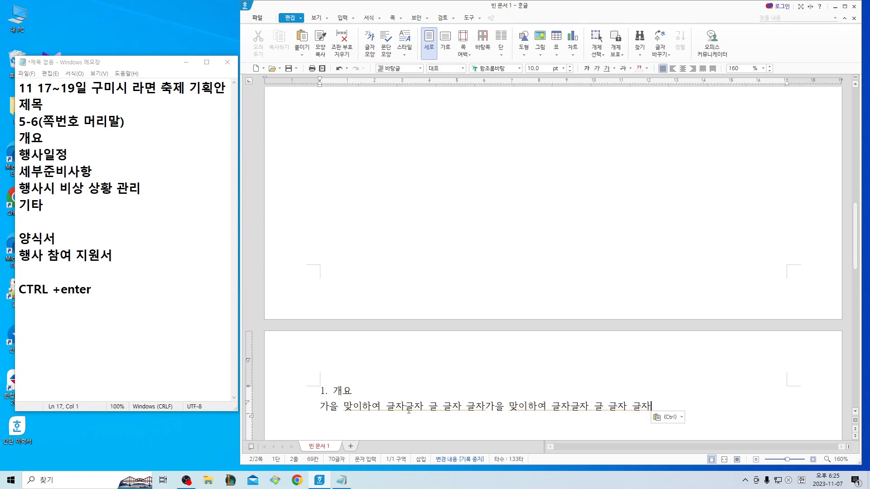
# Keep pasting the copied filler text under "1. 개요" until the paragraph fills about ten lines.
pyautogui.hotkey('ctrl', 'v')
pyautogui.hotkey('ctrl', 'v')
pyautogui.hotkey('ctrl', 'v')
pyautogui.hotkey('ctrl', 'v')
pyautogui.hotkey('ctrl', 'v')
pyautogui.hotkey('ctrl', 'v')
pyautogui.hotkey('ctrl', 'v')
pyautogui.hotkey('ctrl', 'v')
pyautogui.hotkey('ctrl', 'v')
pyautogui.hotkey('ctrl', 'v')
pyautogui.hotkey('ctrl', 'v')
pyautogui.hotkey('ctrl', 'v')
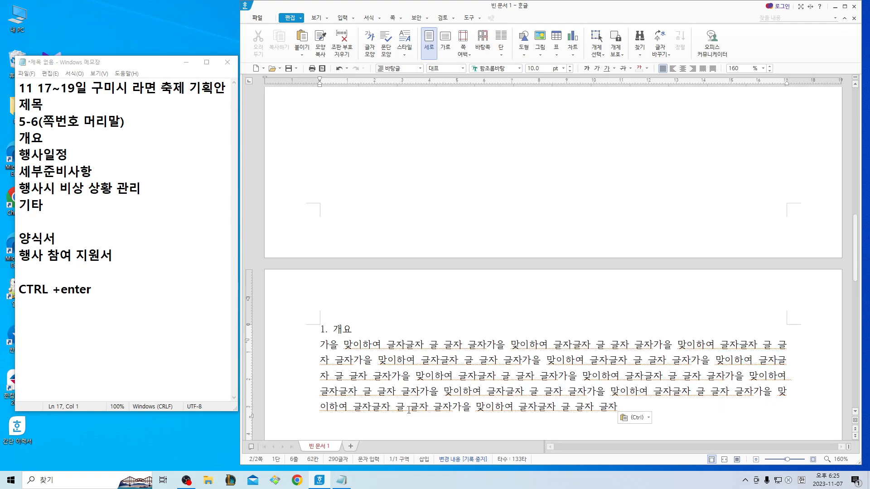
pyautogui.hotkey('ctrl', 'v')
pyautogui.hotkey('ctrl', 'v')
pyautogui.hotkey('ctrl', 'v')
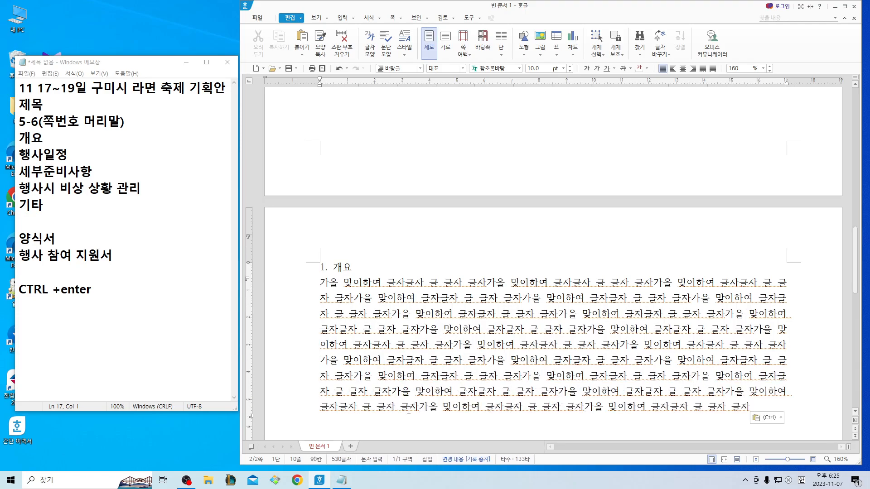
pyautogui.hotkey('ctrl', 'v')
pyautogui.hotkey('ctrl', 'v')
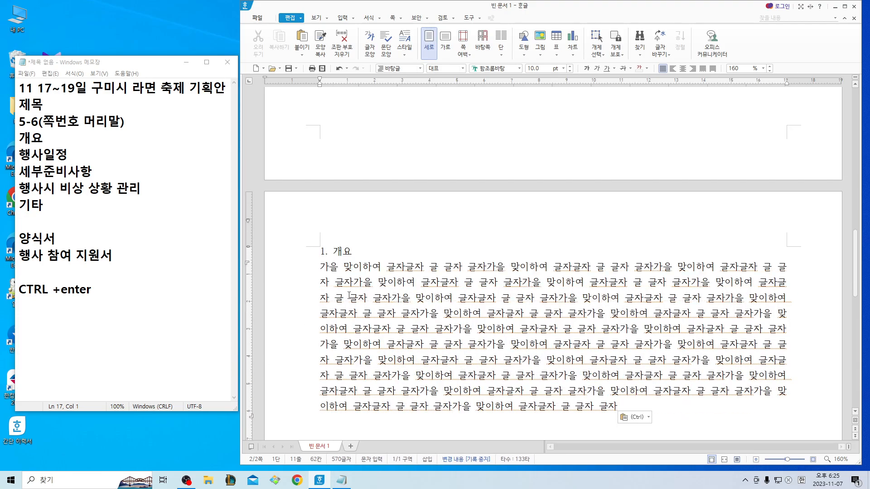
# Extend the first heading to "1. 개요 및 취지" and add blank lines below its filler paragraph.
pyautogui.click(374, 250)
pyautogui.write('및 취지')
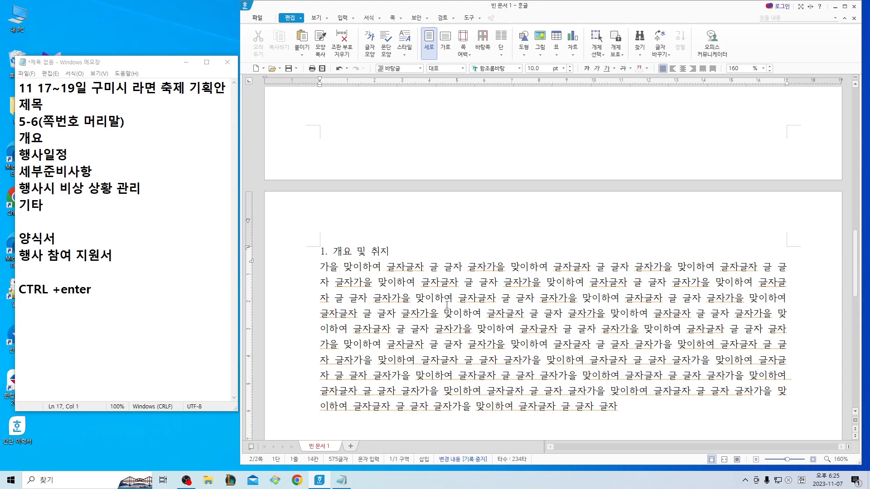
pyautogui.click(633, 411)
pyautogui.press('Return')
pyautogui.press('Return')
pyautogui.press('Return')
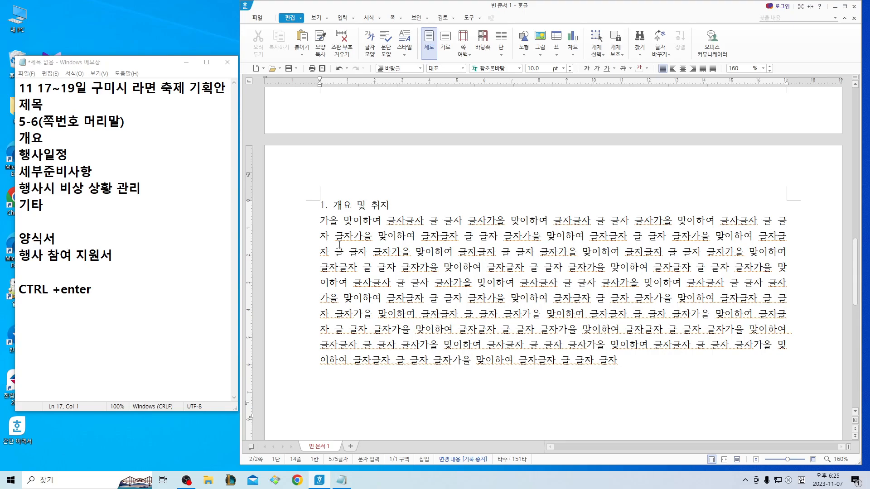
# Enter the heading "2. 행사일정" below the first section, leaving an empty line beneath it for body text.
pyautogui.click(322, 376)
pyautogui.click(330, 397)
pyautogui.click(321, 399)
pyautogui.write('2. 행사일정')
pyautogui.press('Return')
# Paste the copied filler text repeatedly under "2. 행사일정" to make a paragraph of about three lines.
pyautogui.hotkey('ctrl', 'v')
pyautogui.hotkey('ctrl', 'v')
pyautogui.hotkey('ctrl', 'v')
pyautogui.hotkey('ctrl', 'v')
pyautogui.hotkey('ctrl', 'v')
pyautogui.hotkey('ctrl', 'v')
pyautogui.hotkey('ctrl', 'v')
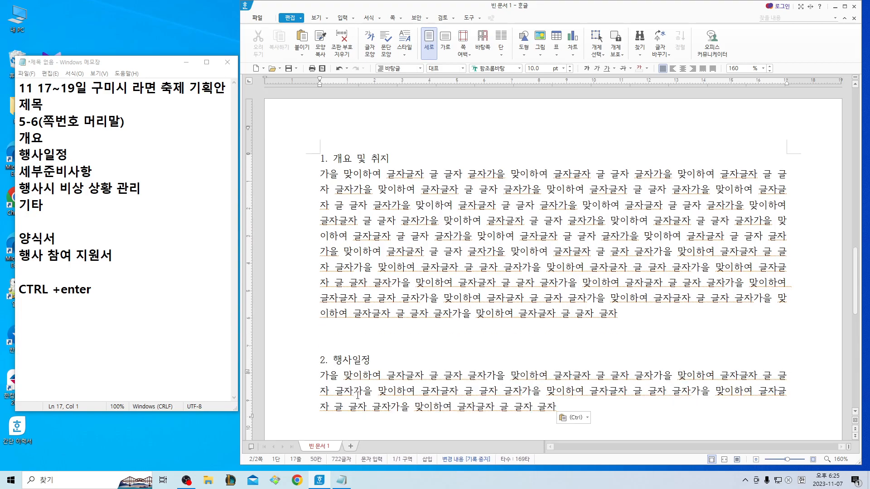
# Add the table placeholder "[표]" on its own line below the "2. 행사일정" paragraph.
pyautogui.press('Return')
pyautogui.write('표')
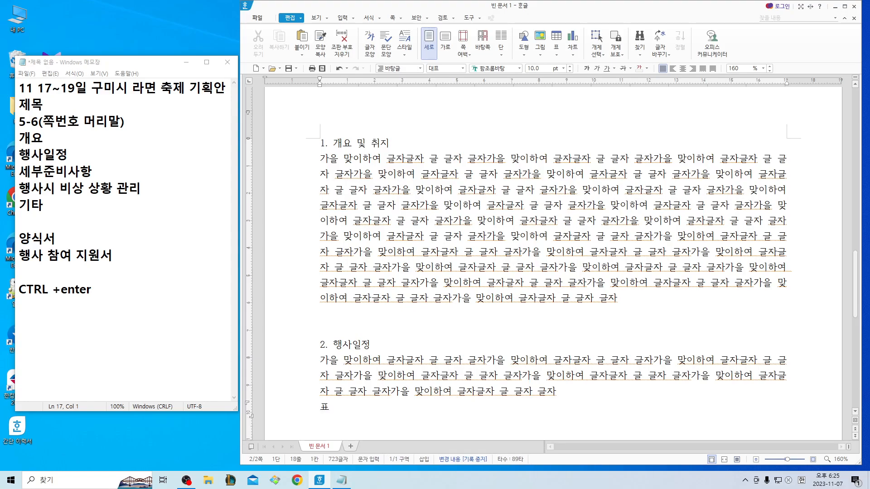
pyautogui.write('[')
pyautogui.write(']')
pyautogui.press('Hangul')
pyautogui.press('Return')
pyautogui.press('Return')
pyautogui.press('Return')
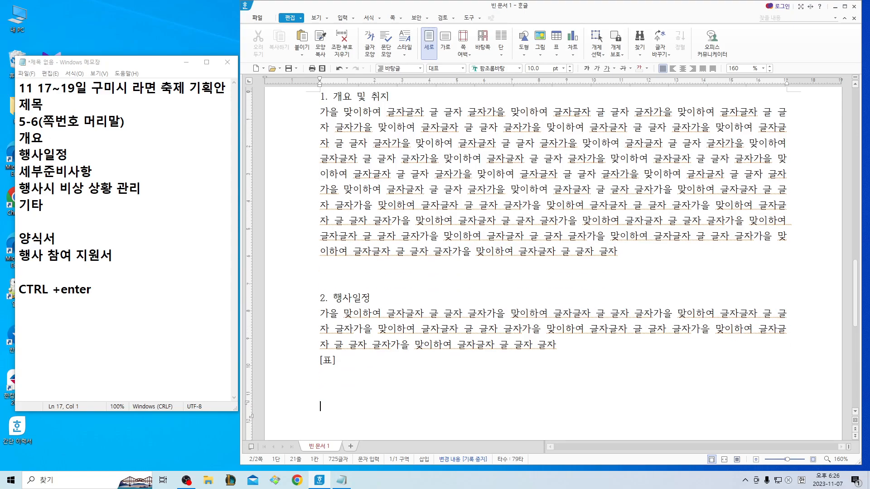
pyautogui.press('Return')
pyautogui.press('Return')
pyautogui.press('Return')
pyautogui.press('BackSpace')
pyautogui.press('BackSpace')
pyautogui.press('BackSpace')
pyautogui.press('BackSpace')
pyautogui.press('BackSpace')
pyautogui.press('BackSpace')
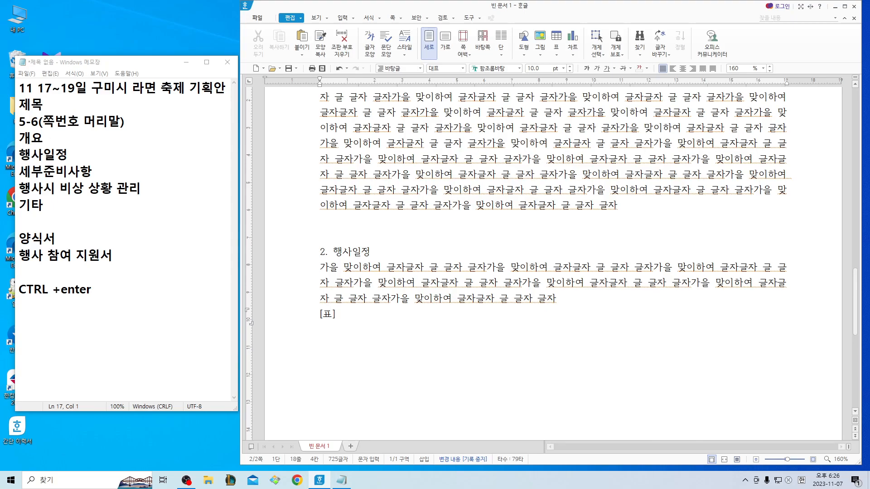
# Insert a page break after "[표]" and enter the heading "3. 세부준비사항" on the new third page.
pyautogui.hotkey('ctrl', 'Return')
pyautogui.write('3')
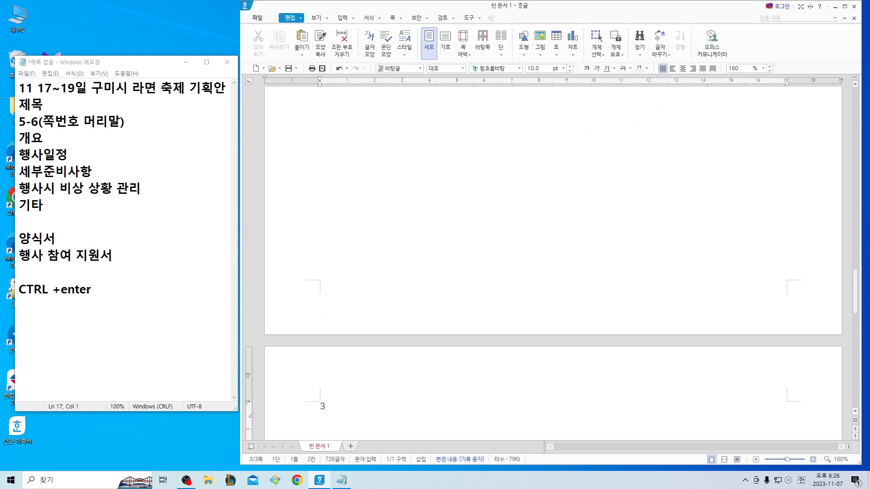
pyautogui.write('. 세부준비사항')
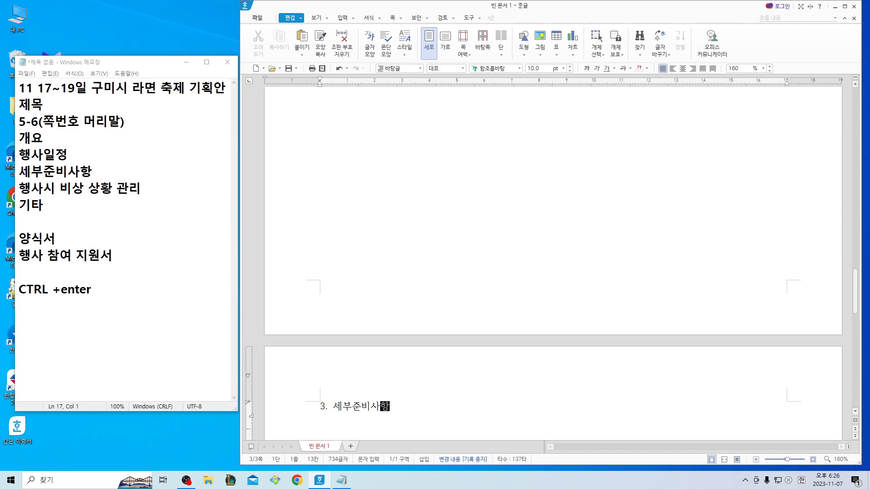
pyautogui.press('Return')
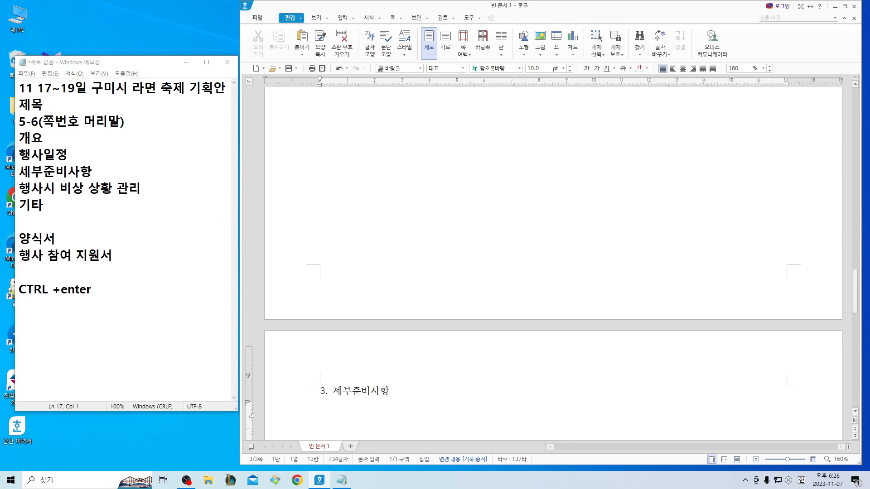
# Paste the copied filler text repeatedly under "3. 세부준비사항" until the paragraph fills about fourteen lines.
pyautogui.hotkey('ctrl', 'v')
pyautogui.hotkey('ctrl', 'v')
pyautogui.hotkey('ctrl', 'v')
pyautogui.hotkey('ctrl', 'v')
pyautogui.hotkey('ctrl', 'v')
pyautogui.hotkey('ctrl', 'v')
pyautogui.hotkey('ctrl', 'v')
pyautogui.hotkey('ctrl', 'v')
pyautogui.hotkey('ctrl', 'v')
pyautogui.hotkey('ctrl', 'v')
pyautogui.hotkey('ctrl', 'v')
pyautogui.hotkey('ctrl', 'v')
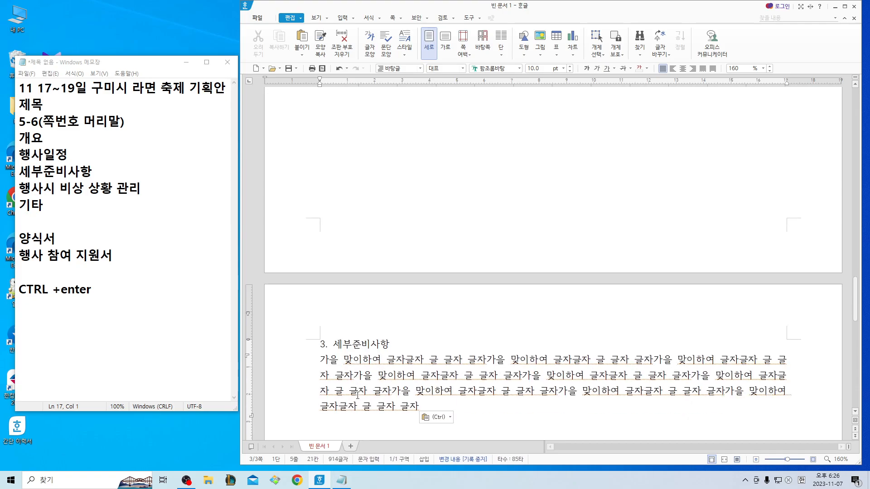
pyautogui.hotkey('ctrl', 'v')
pyautogui.hotkey('ctrl', 'v')
pyautogui.hotkey('ctrl', 'v')
pyautogui.hotkey('ctrl', 'v')
pyautogui.hotkey('ctrl', 'v')
pyautogui.hotkey('ctrl', 'v')
pyautogui.hotkey('ctrl', 'v')
pyautogui.hotkey('ctrl', 'v')
pyautogui.hotkey('ctrl', 'v')
pyautogui.hotkey('ctrl', 'v')
pyautogui.hotkey('ctrl', 'v')
pyautogui.hotkey('ctrl', 'v')
pyautogui.hotkey('ctrl', 'v')
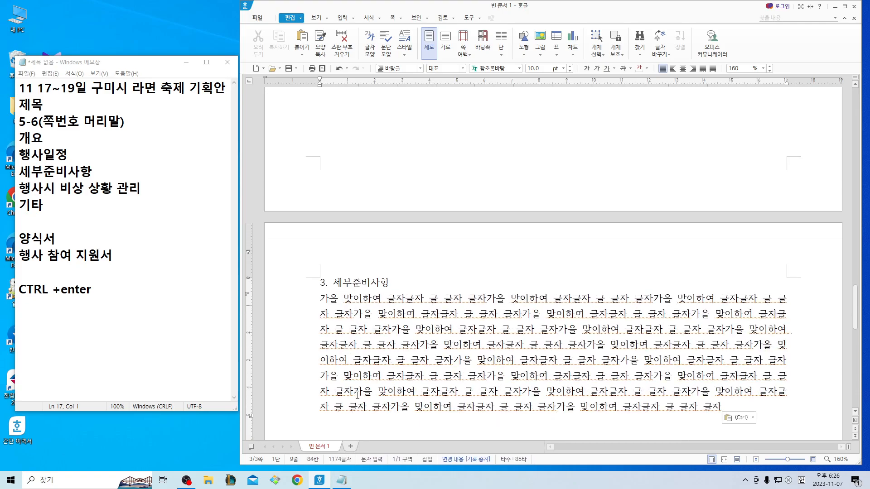
pyautogui.hotkey('ctrl', 'v')
pyautogui.hotkey('ctrl', 'v')
pyautogui.hotkey('ctrl', 'v')
pyautogui.hotkey('ctrl', 'v')
pyautogui.hotkey('ctrl', 'v')
pyautogui.hotkey('ctrl', 'v')
pyautogui.hotkey('ctrl', 'v')
pyautogui.hotkey('ctrl', 'v')
pyautogui.hotkey('ctrl', 'v')
pyautogui.hotkey('ctrl', 'v')
pyautogui.hotkey('ctrl', 'v')
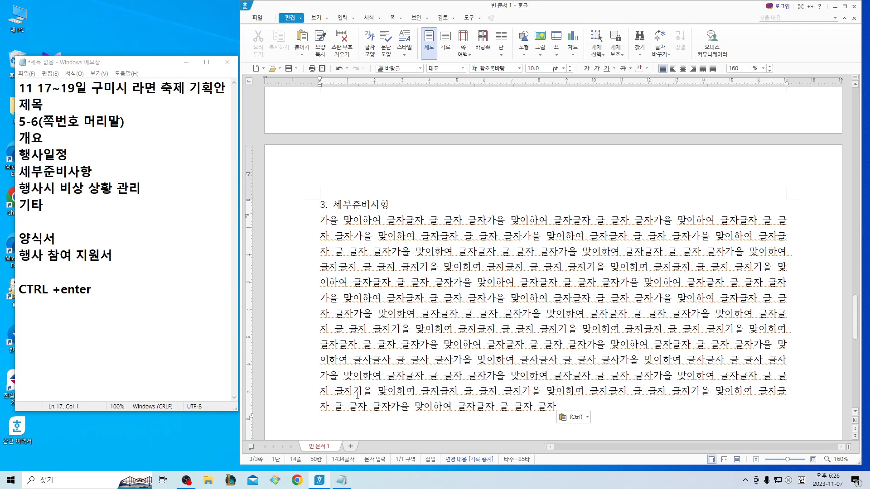
pyautogui.hotkey('ctrl', 'v')
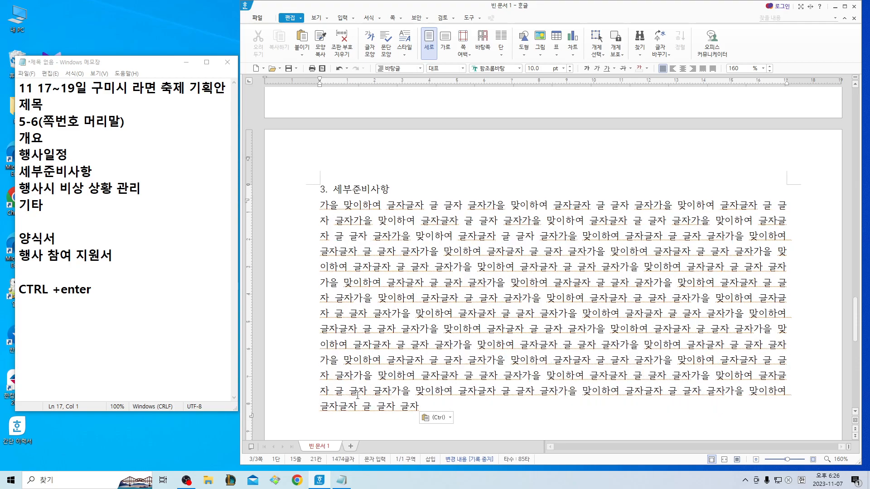
# Leave blank lines after the third section's paragraph and enter the heading "4. 행사시 비상 상황 관리 대책".
pyautogui.press('Return')
pyautogui.press('Return')
pyautogui.press('Return')
pyautogui.write('4.')
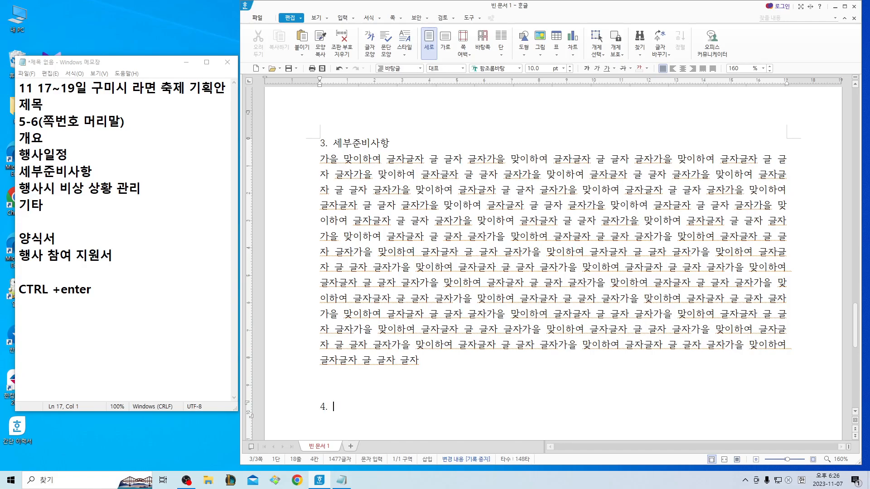
pyautogui.write(' 행사')
pyautogui.press('BackSpace')
pyautogui.press('BackSpace')
pyautogui.press('BackSpace')
pyautogui.write('행사시 비상 ')
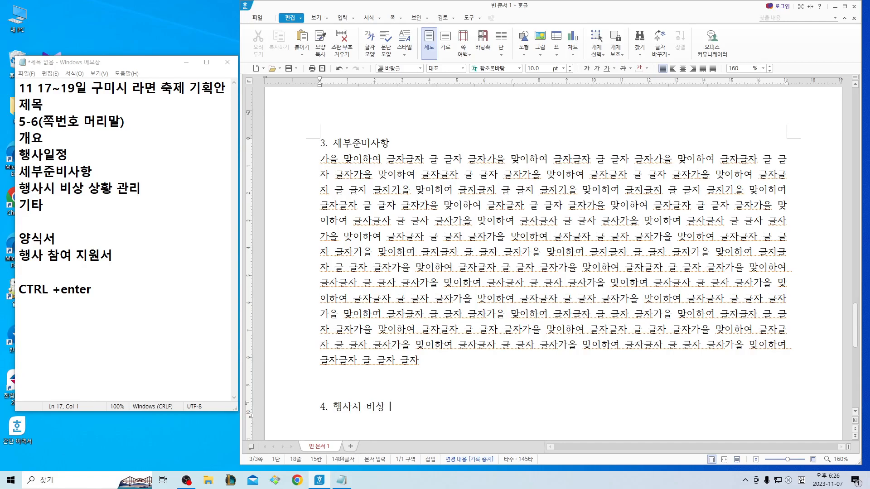
pyautogui.write('상황 관리 대책')
pyautogui.press('Return')
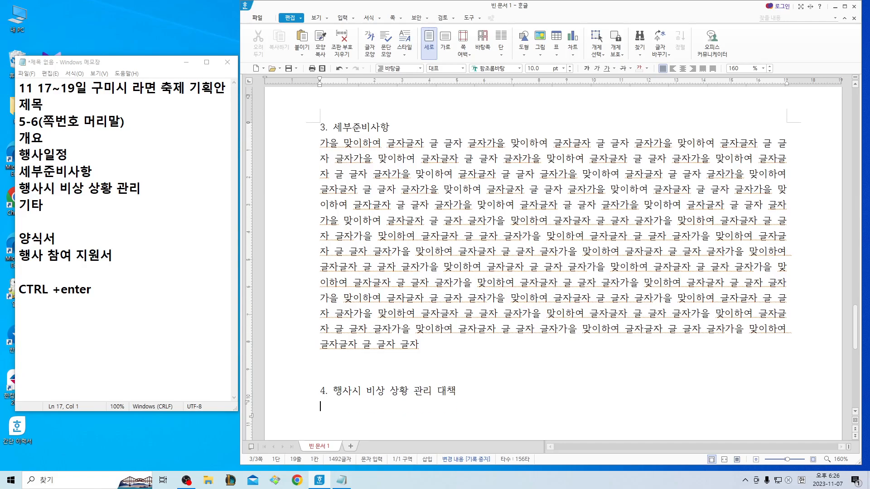
# Paste the filler text repeatedly under "4. 행사시 비상 상황 관리 대책" until it runs about eight lines onto the fourth page.
pyautogui.hotkey('ctrl', 'v')
pyautogui.hotkey('ctrl', 'v')
pyautogui.hotkey('ctrl', 'v')
pyautogui.hotkey('ctrl', 'v')
pyautogui.hotkey('ctrl', 'v')
pyautogui.hotkey('ctrl', 'v')
pyautogui.hotkey('ctrl', 'v')
pyautogui.hotkey('ctrl', 'v')
pyautogui.hotkey('ctrl', 'v')
pyautogui.hotkey('ctrl', 'v')
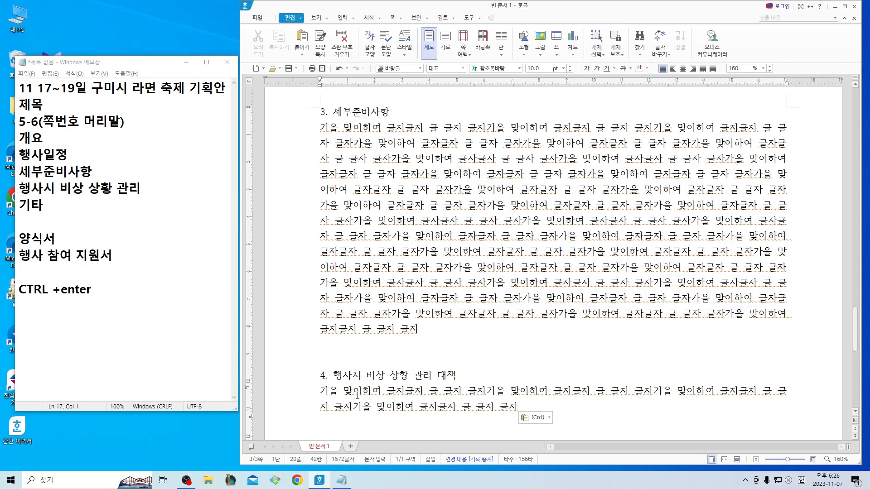
pyautogui.hotkey('ctrl', 'v')
pyautogui.hotkey('ctrl', 'v')
pyautogui.hotkey('ctrl', 'v')
pyautogui.hotkey('ctrl', 'v')
pyautogui.hotkey('ctrl', 'v')
pyautogui.hotkey('ctrl', 'v')
pyautogui.hotkey('ctrl', 'v')
pyautogui.hotkey('ctrl', 'v')
pyautogui.hotkey('ctrl', 'v')
pyautogui.hotkey('ctrl', 'v')
pyautogui.hotkey('ctrl', 'v')
pyautogui.hotkey('ctrl', 'v')
pyautogui.hotkey('ctrl', 'v')
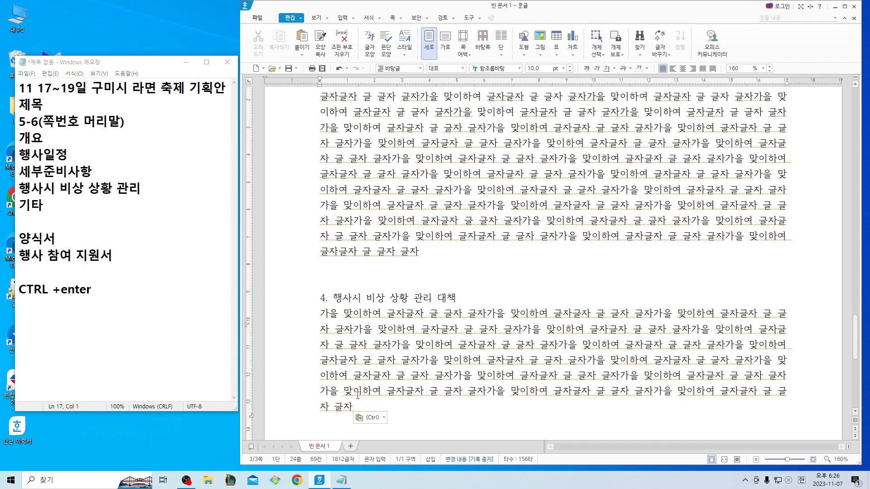
pyautogui.hotkey('ctrl', 'v')
pyautogui.hotkey('ctrl', 'v')
pyautogui.hotkey('ctrl', 'v')
pyautogui.hotkey('ctrl', 'v')
pyautogui.hotkey('ctrl', 'v')
pyautogui.hotkey('ctrl', 'v')
pyautogui.hotkey('ctrl', 'v')
pyautogui.hotkey('ctrl', 'v')
pyautogui.hotkey('ctrl', 'v')
pyautogui.hotkey('ctrl', 'v')
pyautogui.hotkey('ctrl', 'v')
pyautogui.hotkey('ctrl', 'v')
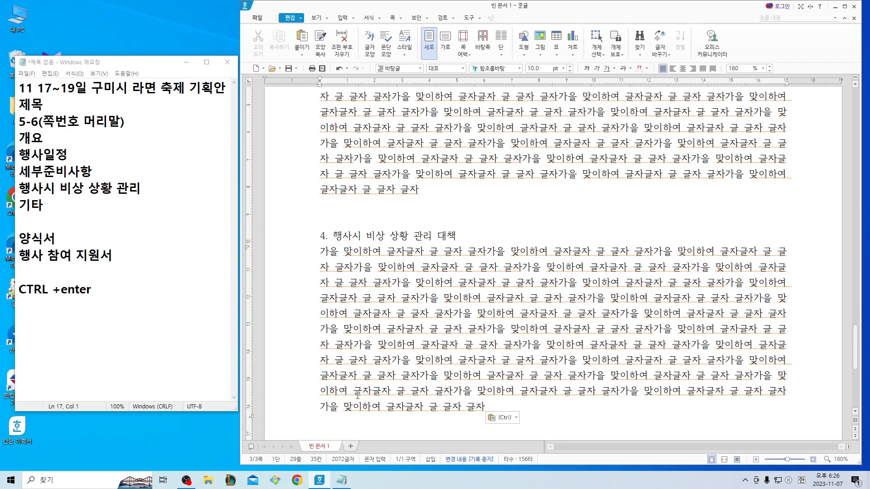
pyautogui.hotkey('ctrl', 'v')
pyautogui.hotkey('ctrl', 'v')
pyautogui.hotkey('ctrl', 'v')
pyautogui.hotkey('ctrl', 'v')
pyautogui.hotkey('ctrl', 'v')
pyautogui.hotkey('ctrl', 'v')
pyautogui.hotkey('ctrl', 'v')
pyautogui.hotkey('ctrl', 'v')
pyautogui.hotkey('ctrl', 'v')
pyautogui.hotkey('ctrl', 'v')
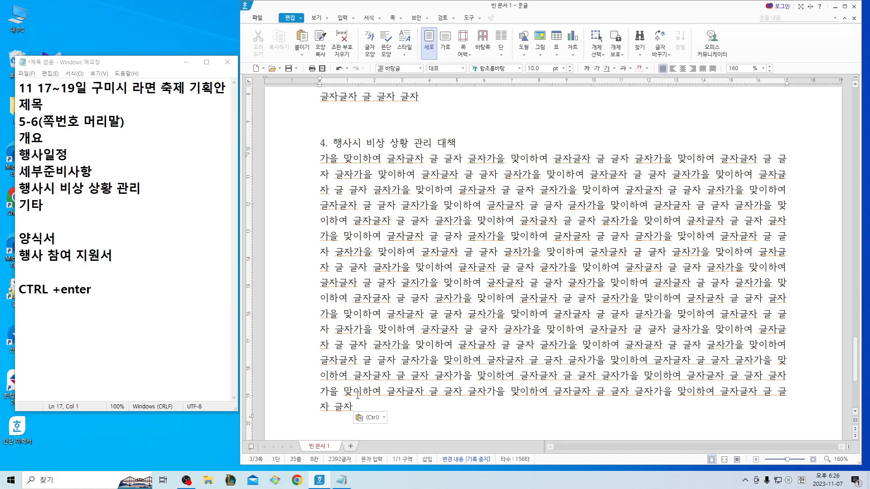
pyautogui.hotkey('ctrl', 'v')
pyautogui.hotkey('ctrl', 'v')
pyautogui.hotkey('ctrl', 'v')
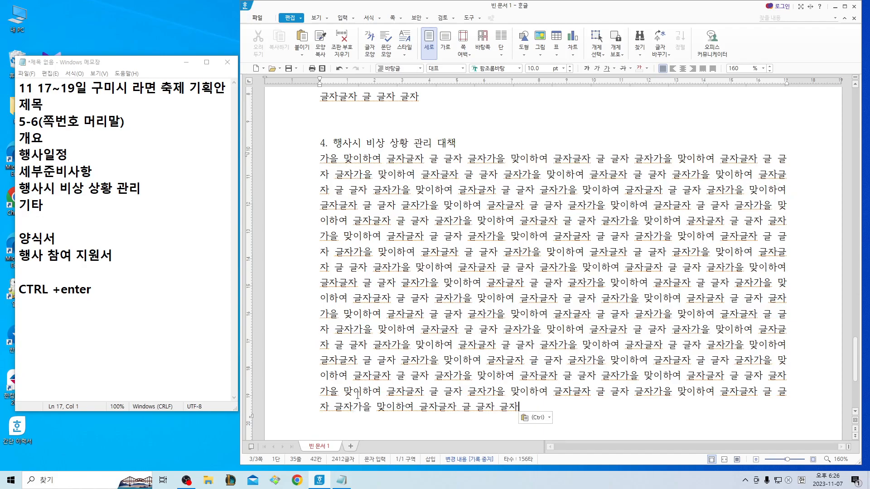
pyautogui.hotkey('ctrl', 'v')
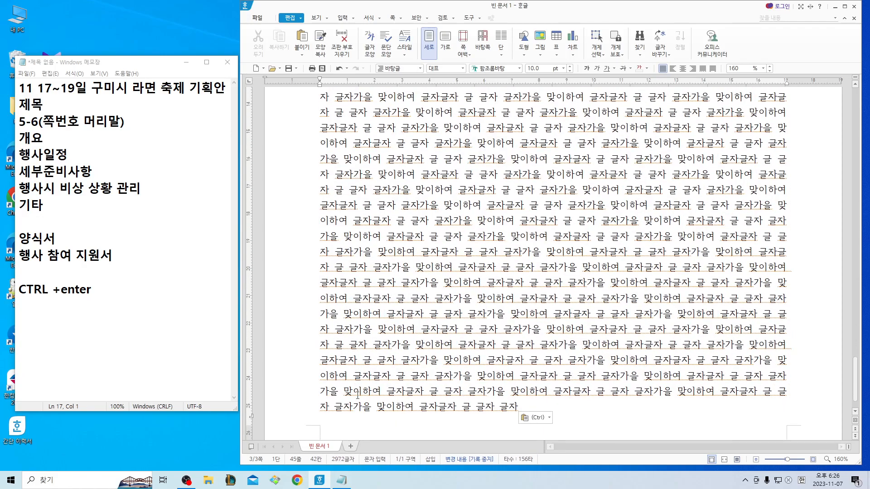
pyautogui.hotkey('ctrl', 'v')
pyautogui.hotkey('ctrl', 'v')
pyautogui.hotkey('ctrl', 'v')
pyautogui.hotkey('ctrl', 'v')
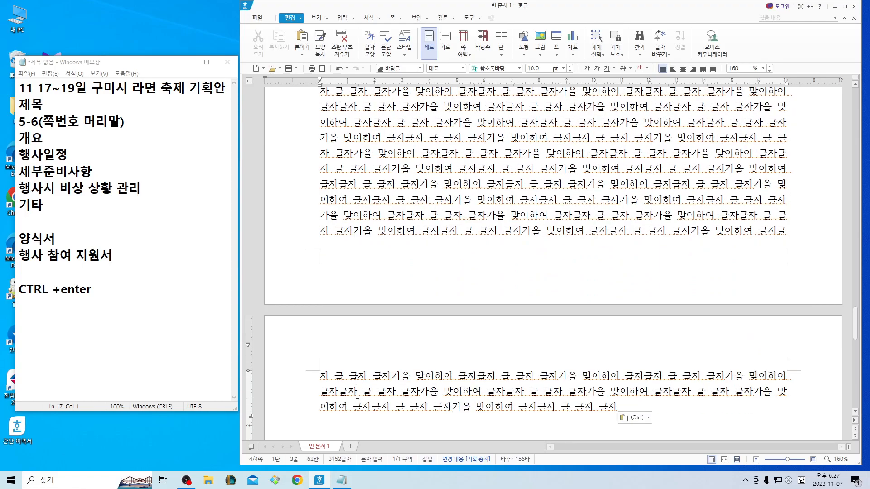
pyautogui.hotkey('ctrl', 'v')
pyautogui.hotkey('ctrl', 'v')
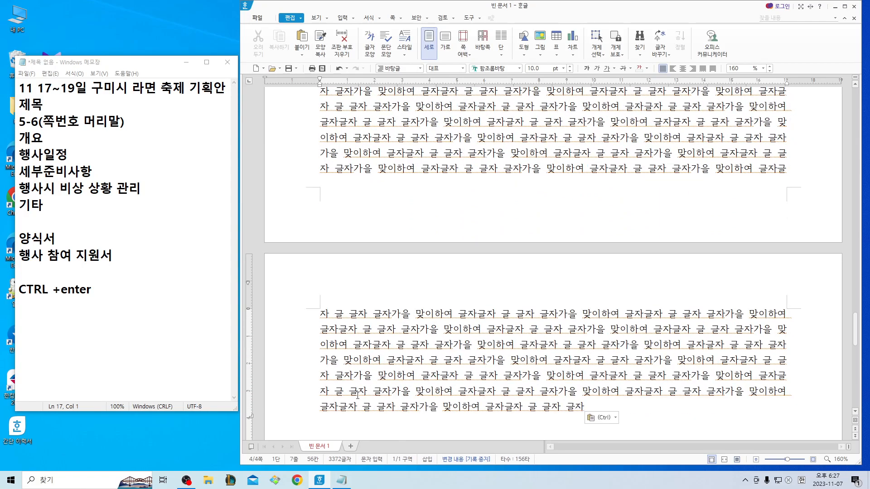
pyautogui.write('가을 맞이하여 글자글자 글 글자 글자가을 맞이하여 글자글자 글 글자 글자가을 맞이하여 글자글자 글 글자 글자')
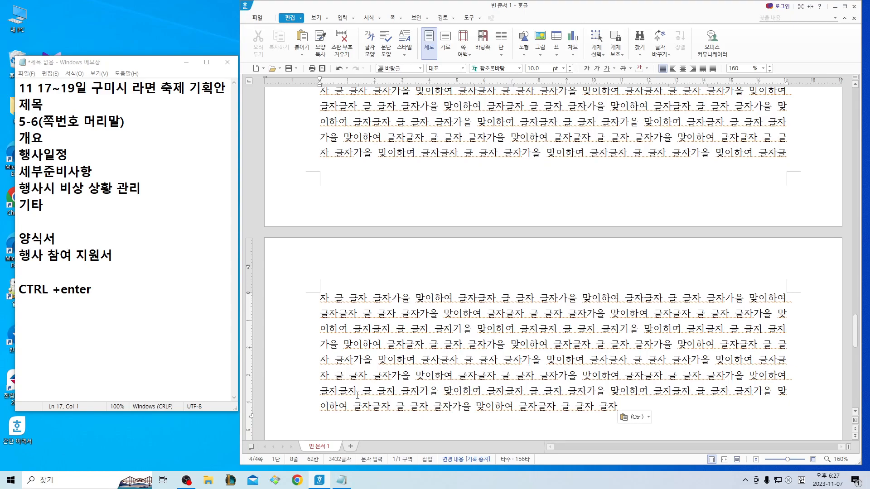
# Insert a page break after the section 4 filler text and enter "[첨부1]" with "행사참여 지원서" on the line below.
pyautogui.hotkey('ctrl', 'Return')
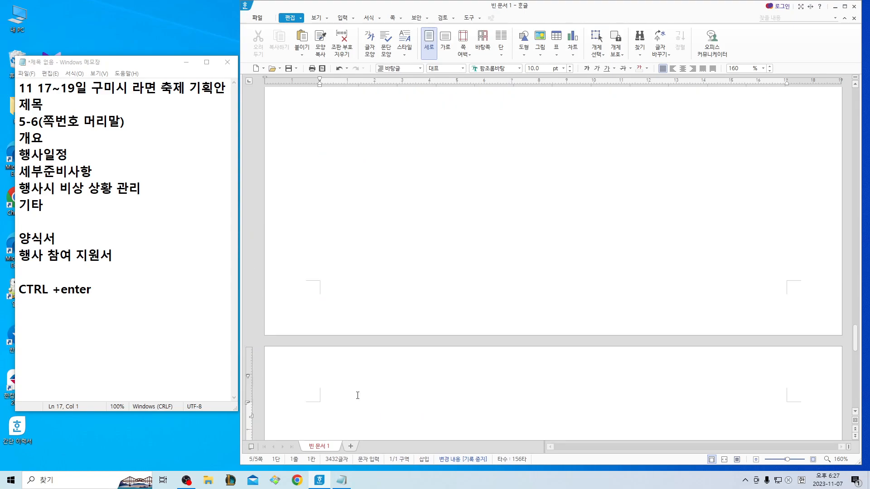
pyautogui.write('ㅊ')
pyautogui.write('ㅓㅁㅂㅜ')
pyautogui.write('1]')
pyautogui.press('Return')
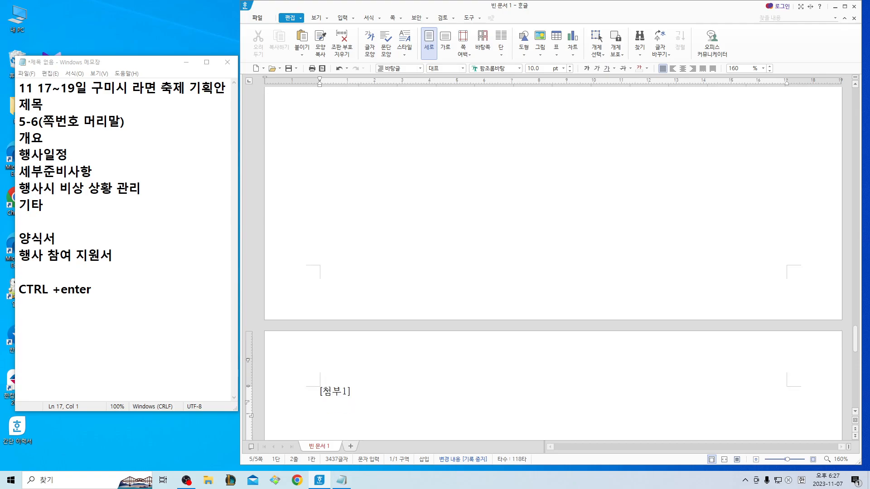
pyautogui.write('ㅇㅑㅇㅅㅣ')
pyautogui.press('BackSpace')
pyautogui.press('BackSpace')
pyautogui.press('BackSpace')
pyautogui.write('행사참여 지원서')
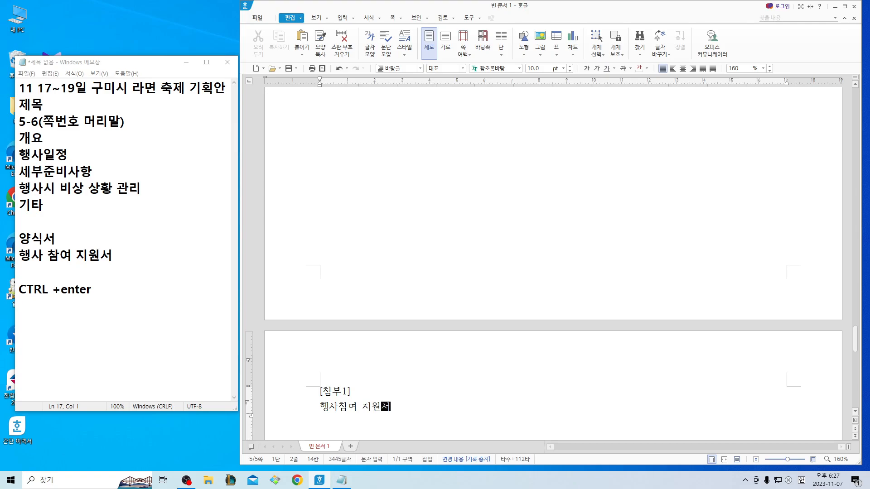
# Insert a page break after "행사참여 지원서" and enter "[첨부2]" with "행사장 안내도" on the line below.
pyautogui.hotkey('ctrl', 'Return')
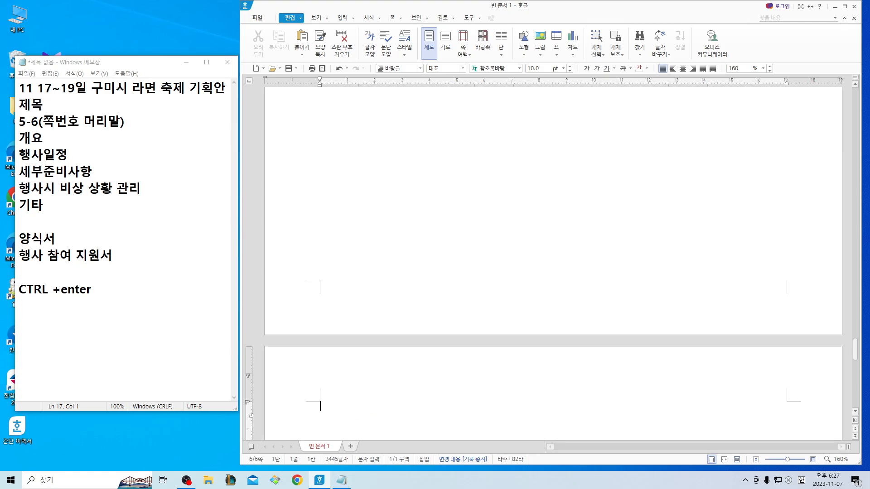
pyautogui.write('[')
pyautogui.write('첨ㅂ')
pyautogui.write('ㅜ2')
pyautogui.write(']')
pyautogui.press('Return')
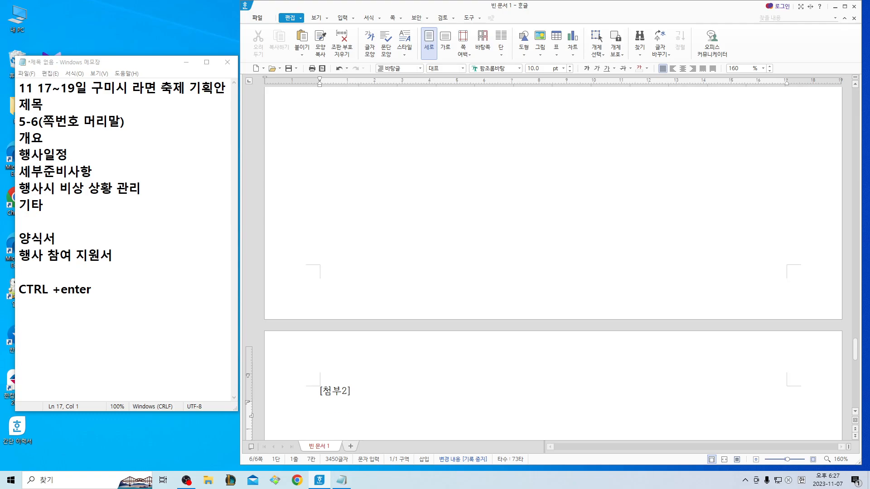
pyautogui.write('행사장 안ㄴ')
pyautogui.write('ㅐ도')
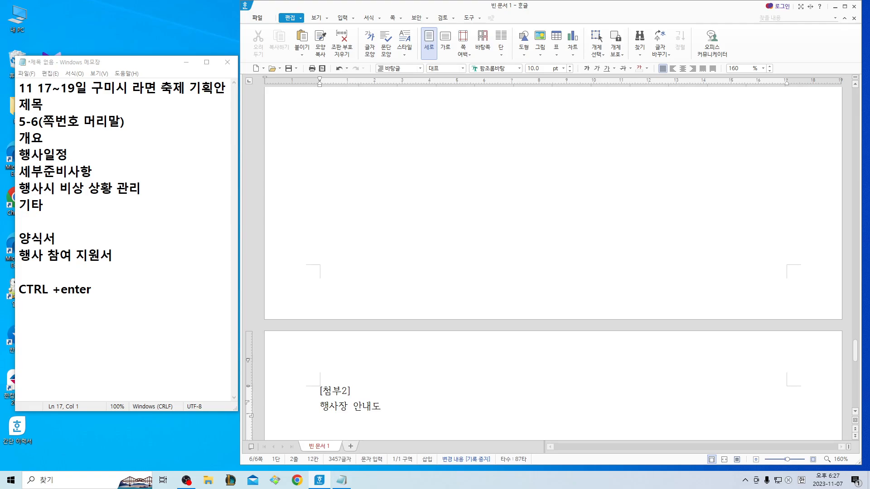
# Review the document's pages from the second attachment back to the title page.
pyautogui.scroll(14, 305, 365)
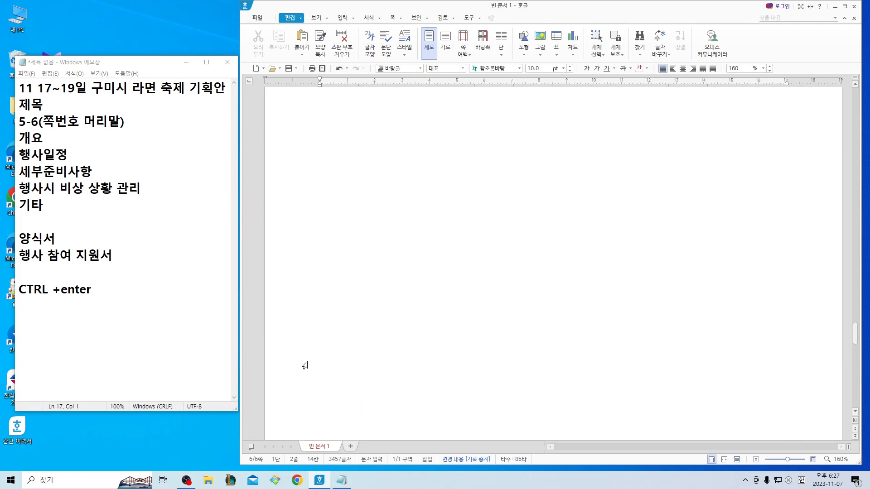
pyautogui.scroll(15, 355, 353)
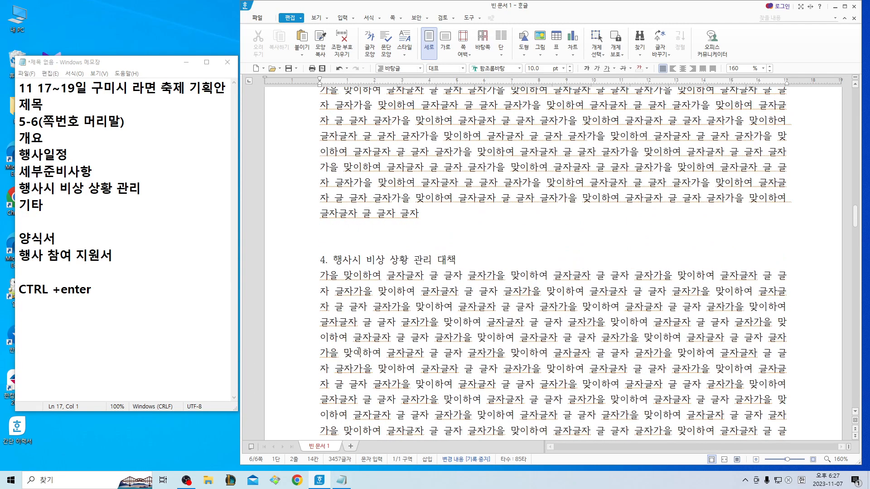
pyautogui.scroll(15, 359, 351)
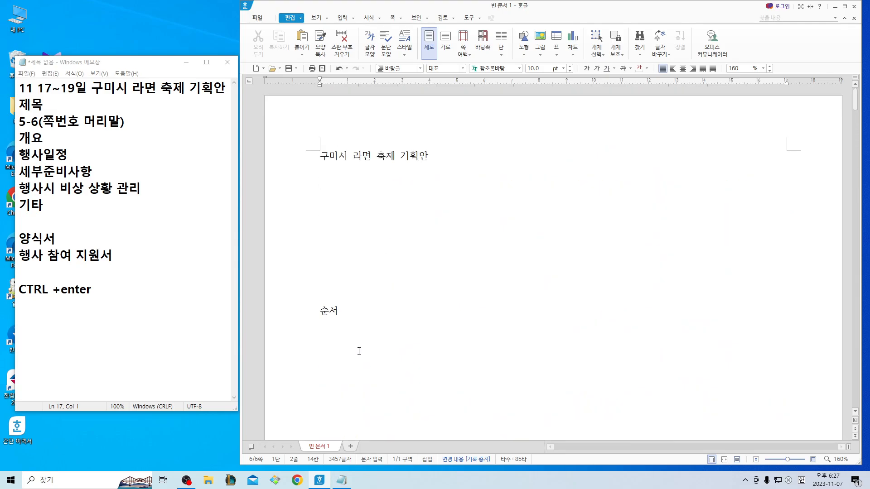
pyautogui.scroll(-15, 359, 351)
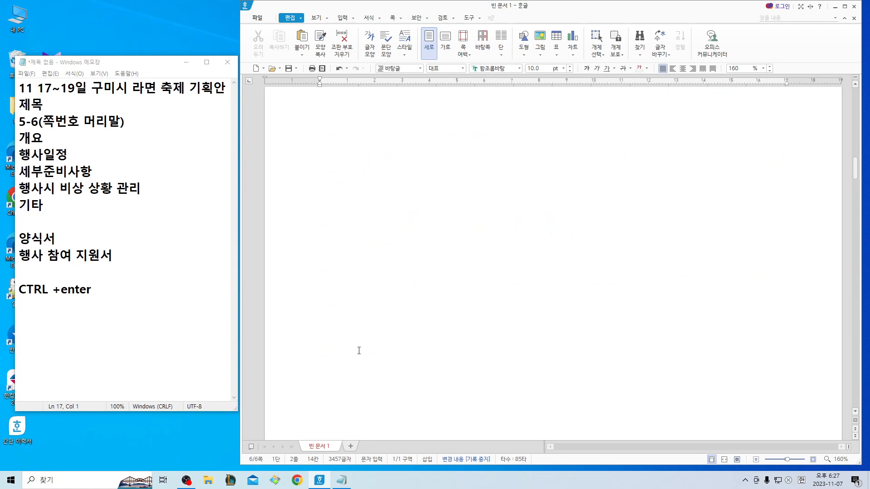
pyautogui.scroll(10, 368, 287)
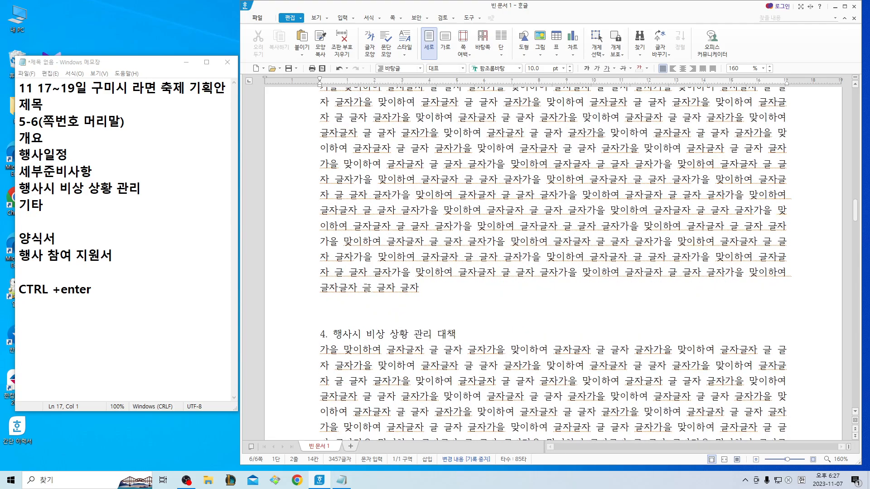
pyautogui.scroll(10, 368, 287)
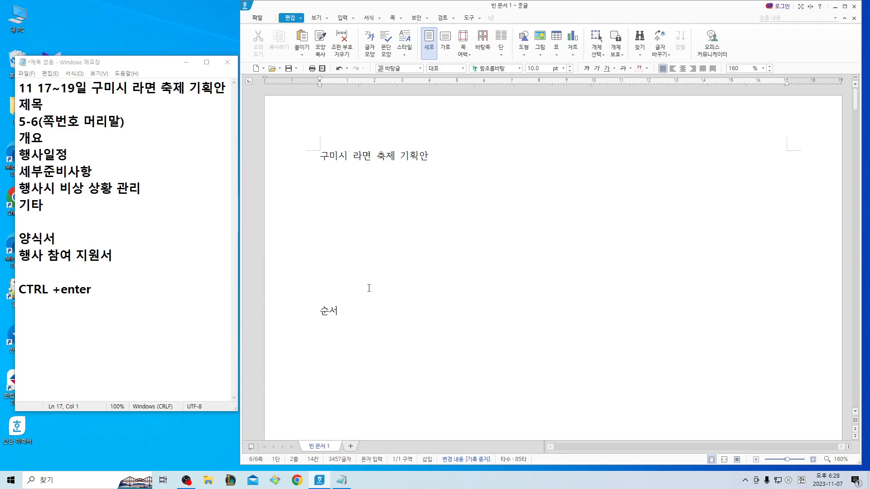
pyautogui.scroll(-10, 369, 288)
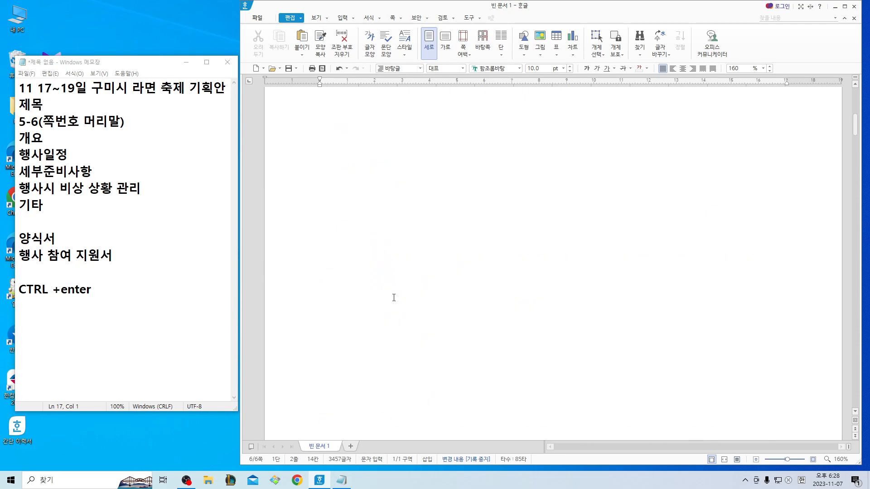
pyautogui.scroll(5, 394, 298)
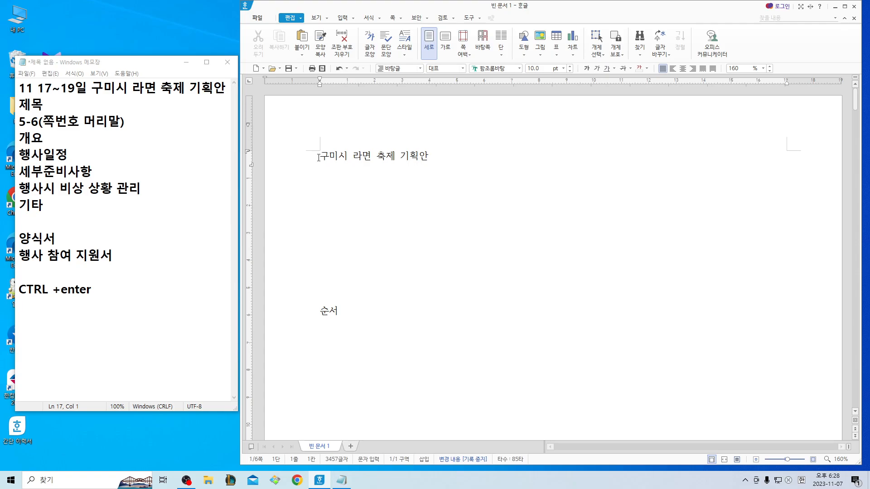
# Format the title "구미시 라면 축제 기획안" at 26 pt in the 한컴 소망 B font.
pyautogui.moveTo(318, 158); pyautogui.dragTo(449, 178)
pyautogui.click(464, 170)
pyautogui.write('ㅣㅣ')
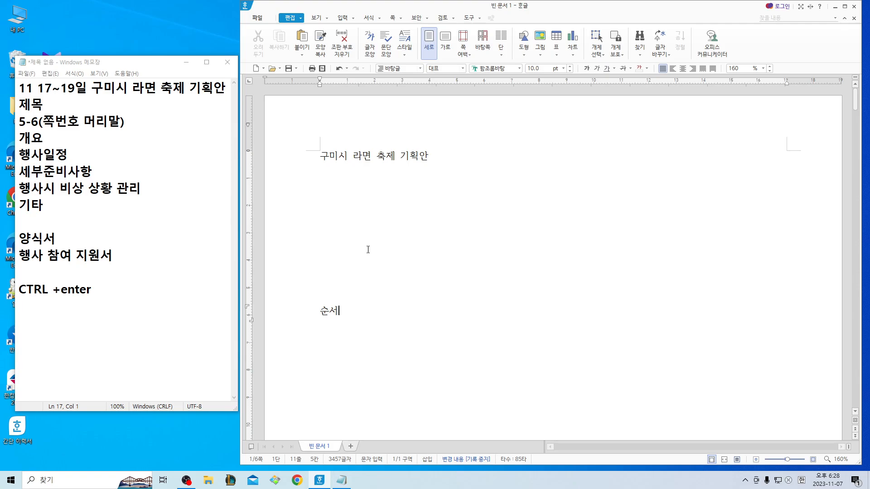
pyautogui.click(321, 157)
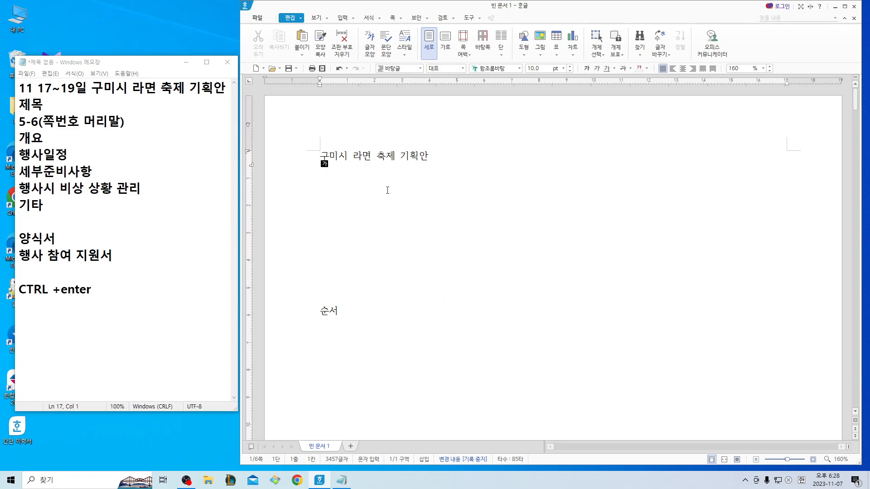
pyautogui.moveTo(321, 156); pyautogui.dragTo(441, 158)
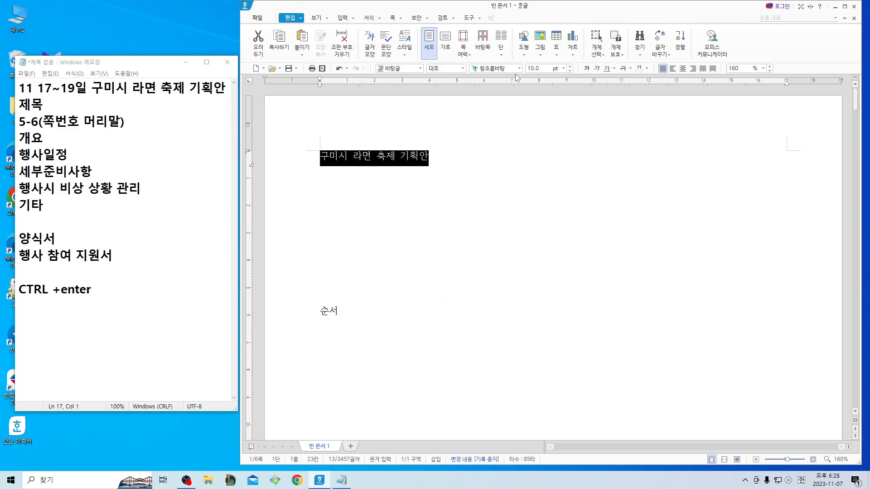
pyautogui.moveTo(572, 68); pyautogui.dragTo(572, 68)
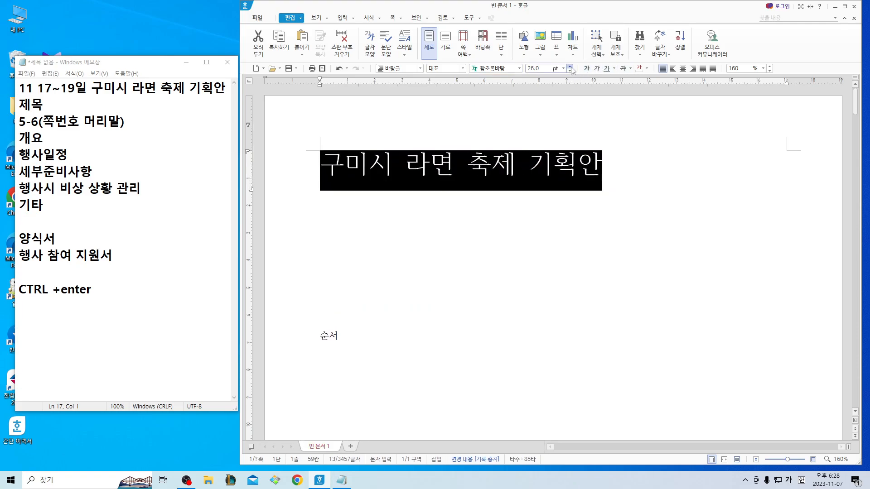
pyautogui.click(519, 68)
pyautogui.scroll(-5, 584, 238)
pyautogui.scroll(-1, 584, 240)
pyautogui.click(551, 101)
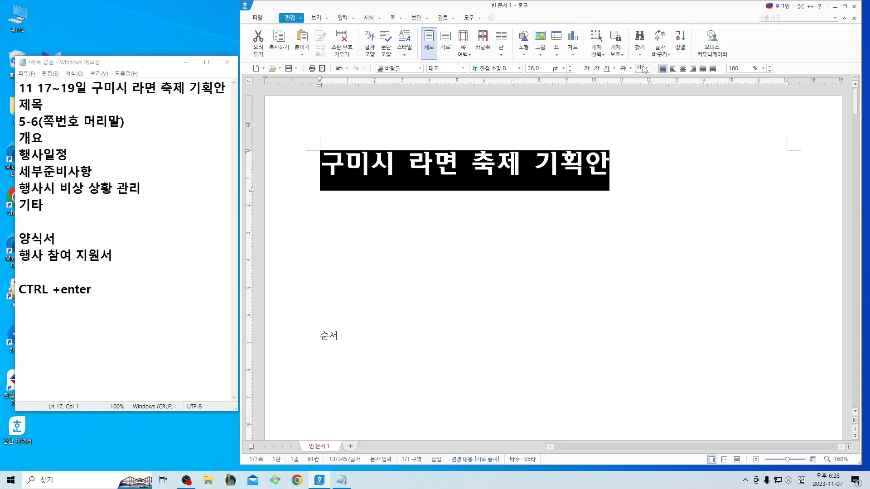
# Color the word "구미시" in the title blue.
pyautogui.click(434, 167)
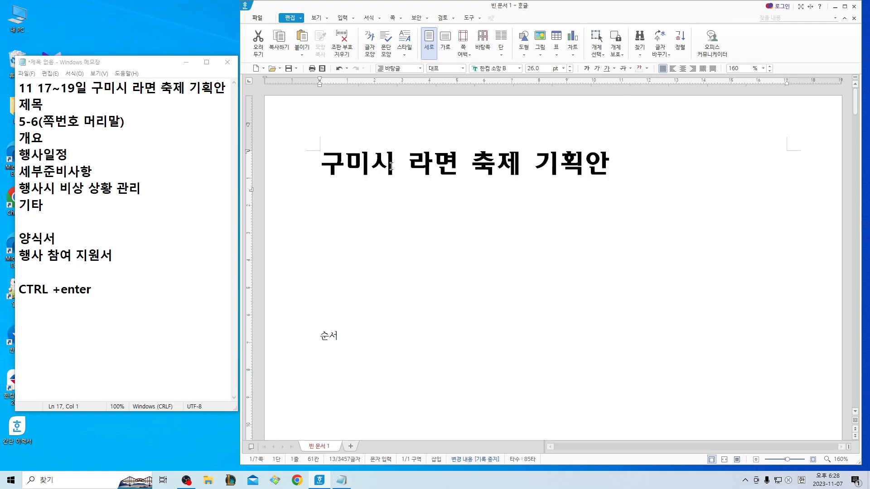
pyautogui.moveTo(394, 166); pyautogui.dragTo(320, 167)
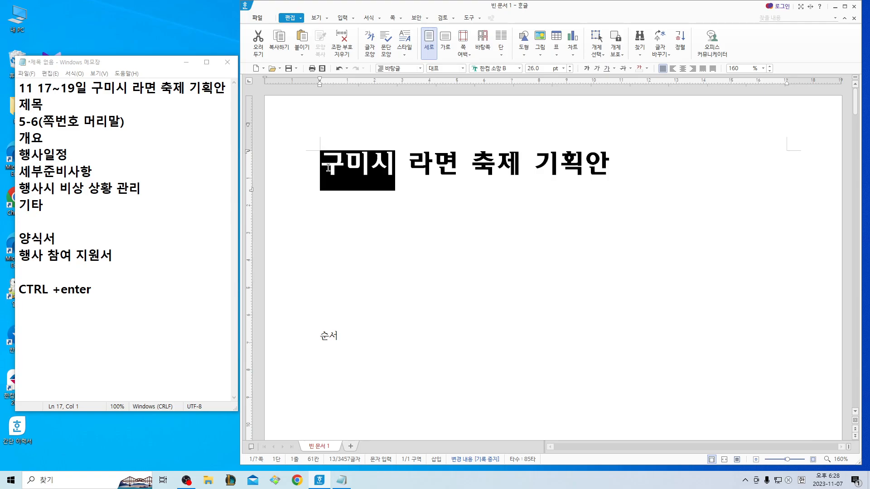
pyautogui.click(647, 69)
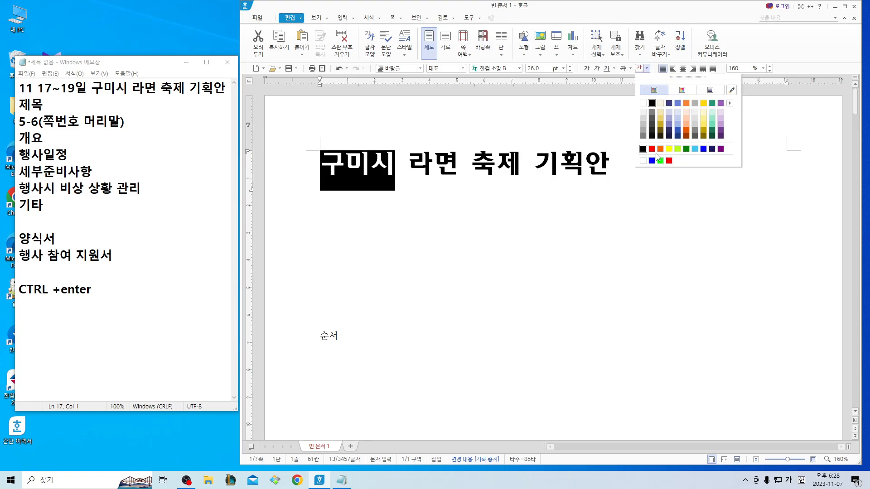
pyautogui.click(704, 149)
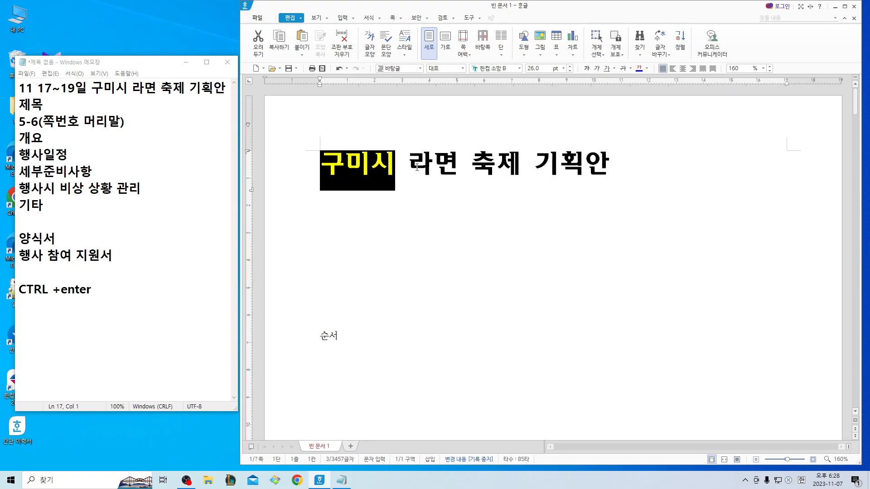
# Remove the space between "라면" and "축제" in the title and color "라면축제" red.
pyautogui.moveTo(409, 166); pyautogui.dragTo(474, 171)
pyautogui.click(465, 166)
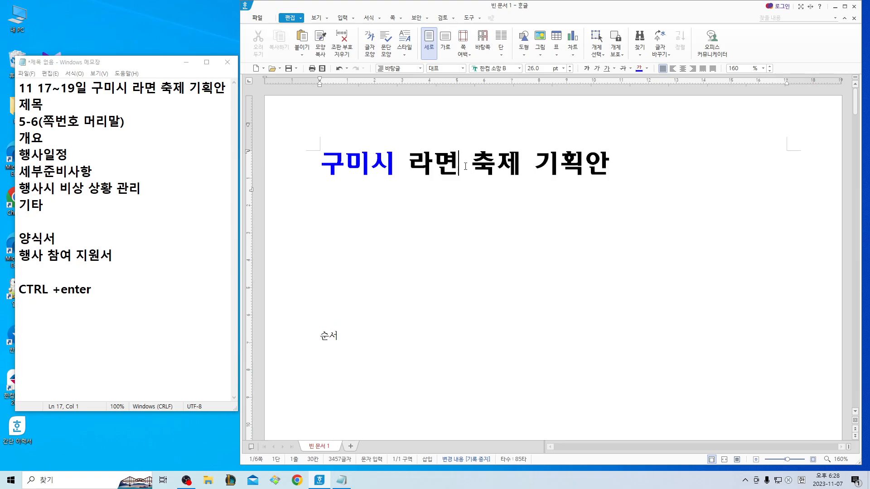
pyautogui.press('Delete')
pyautogui.moveTo(483, 168)
pyautogui.mouseDown()
pyautogui.moveTo(410, 167)
pyautogui.moveTo(519, 170)
pyautogui.moveTo(501, 171)
pyautogui.mouseUp()
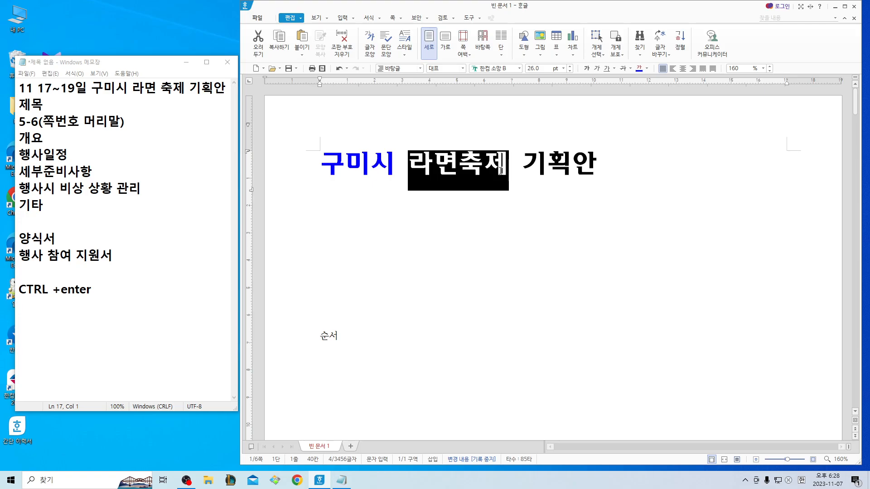
pyautogui.click(647, 68)
pyautogui.click(654, 151)
pyautogui.press('Escape')
# Center the title line and insert two blank lines above it.
pyautogui.click(301, 169)
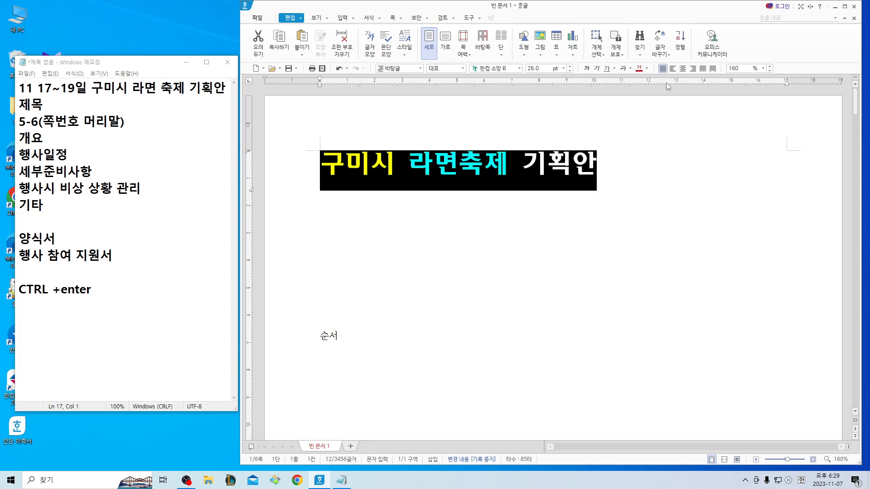
pyautogui.click(684, 69)
pyautogui.click(402, 171)
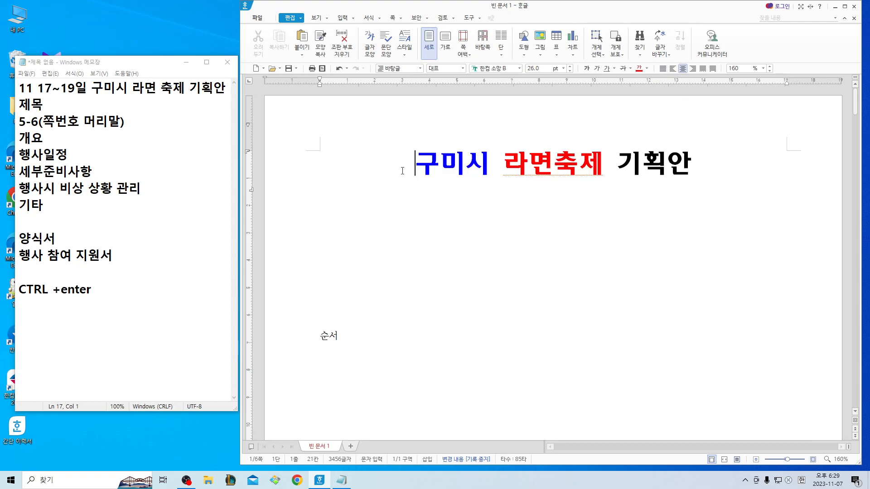
pyautogui.press('Return')
pyautogui.press('Return')
pyautogui.press('Return')
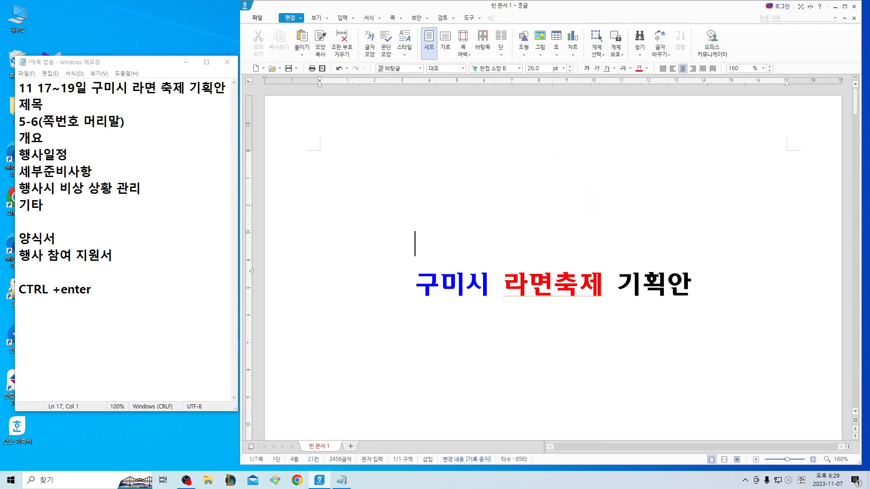
pyautogui.press('BackSpace')
# Enlarge the whole title to 33 pt.
pyautogui.hotkey('shift', 'End')
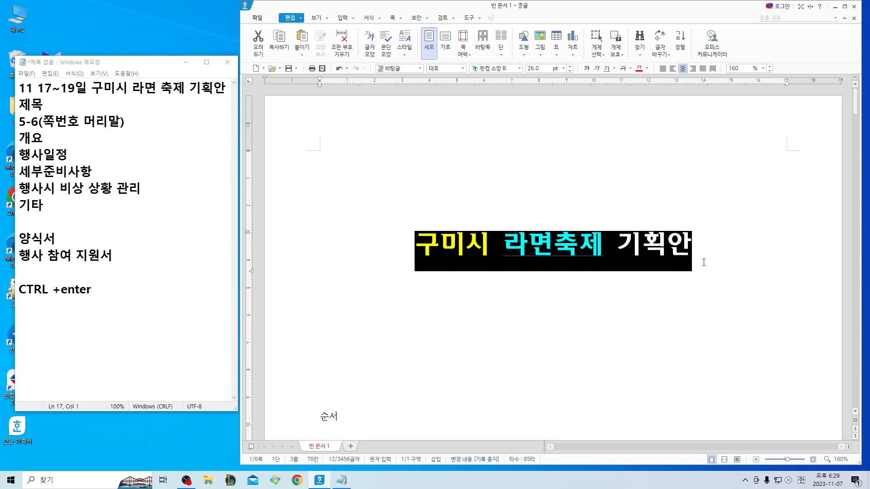
pyautogui.click(571, 66)
pyautogui.click(571, 66)
pyautogui.click(571, 66)
pyautogui.click(571, 66)
pyautogui.click(571, 66)
pyautogui.click(571, 66)
pyautogui.click(571, 66)
pyautogui.click(571, 66)
pyautogui.click(571, 67)
pyautogui.click(571, 66)
pyautogui.click(571, 66)
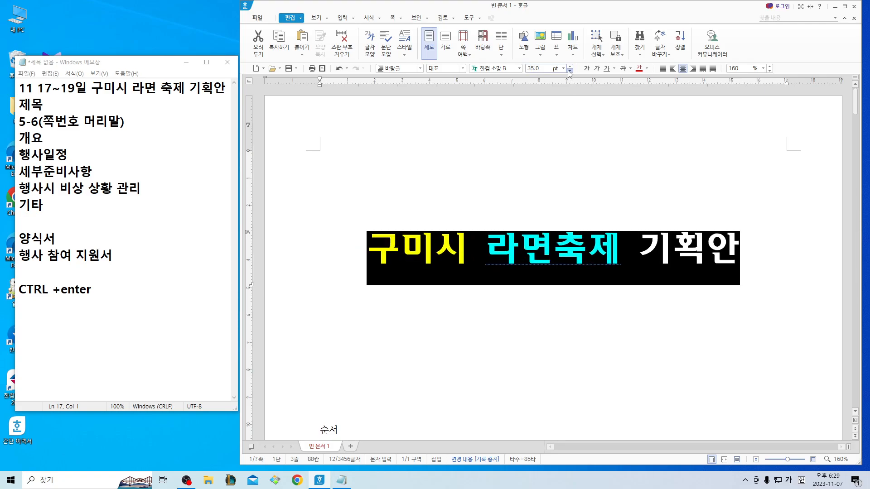
pyautogui.click(635, 323)
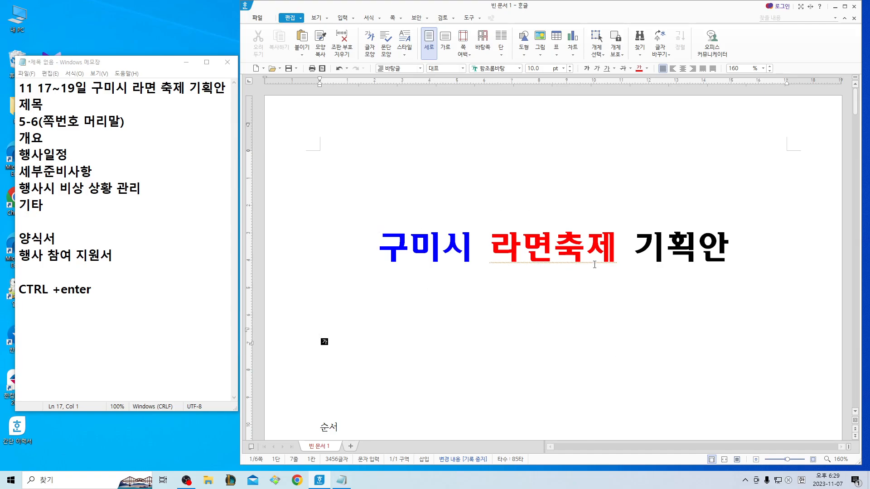
pyautogui.click(585, 286)
pyautogui.moveTo(379, 258); pyautogui.dragTo(734, 265)
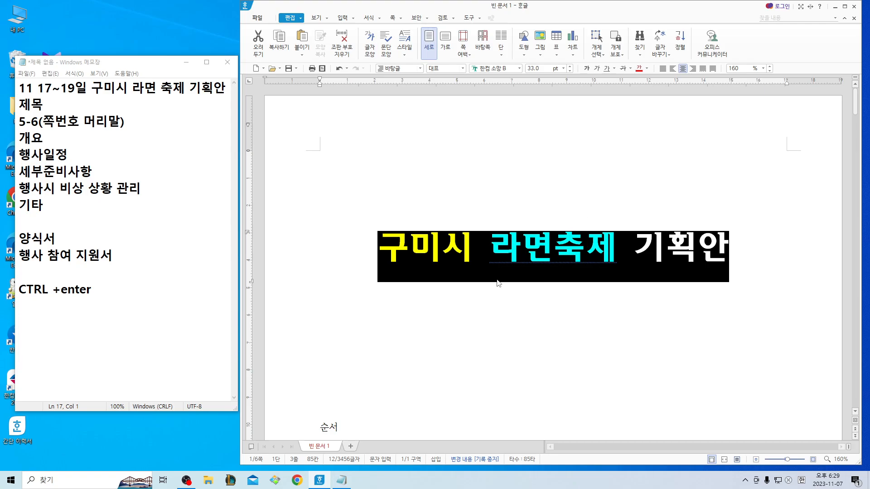
pyautogui.click(521, 315)
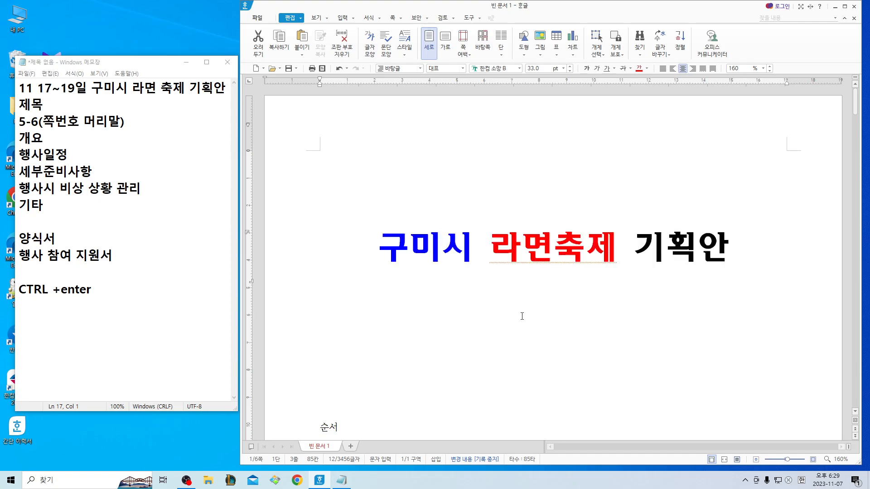
# Minimize the Notepad outline and launch PowerPoint 2016 from the desktop.
pyautogui.click(186, 64)
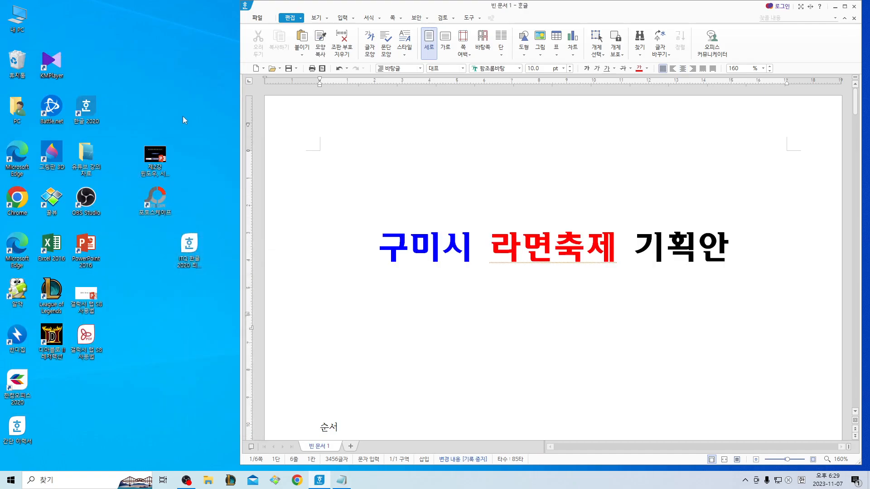
pyautogui.doubleClick(86, 247)
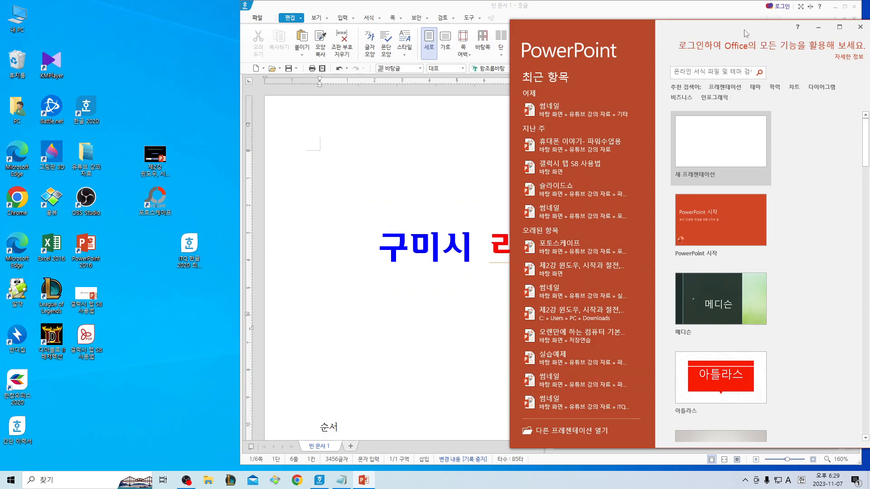
# Maximize PowerPoint, create a blank presentation and add a second slide with the blank layout.
pyautogui.moveTo(742, 31); pyautogui.dragTo(566, 34)
pyautogui.click(663, 30)
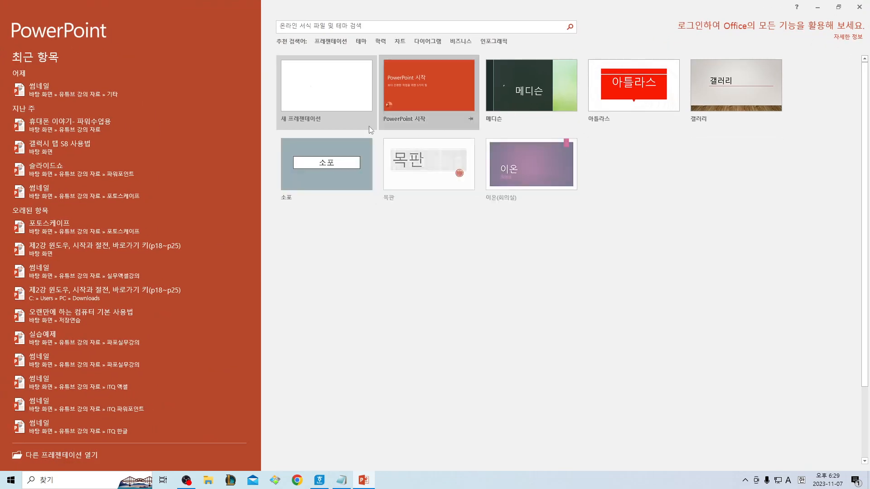
pyautogui.click(317, 90)
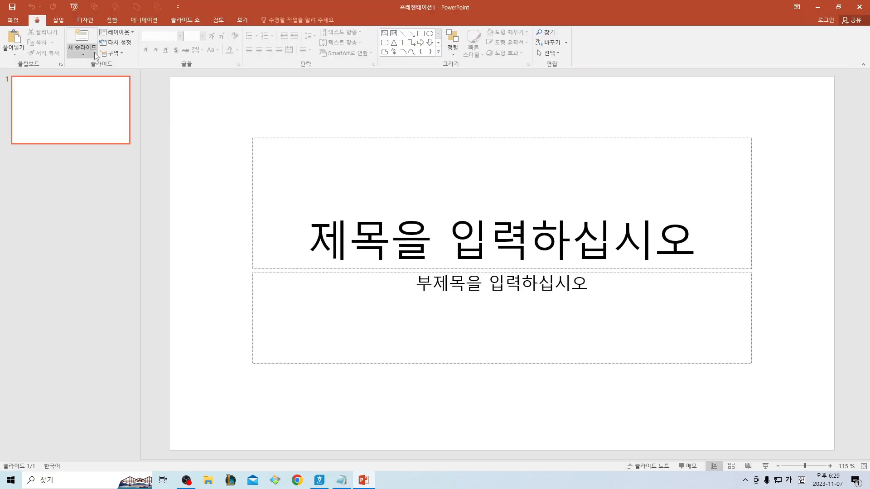
pyautogui.click(92, 53)
pyautogui.click(92, 174)
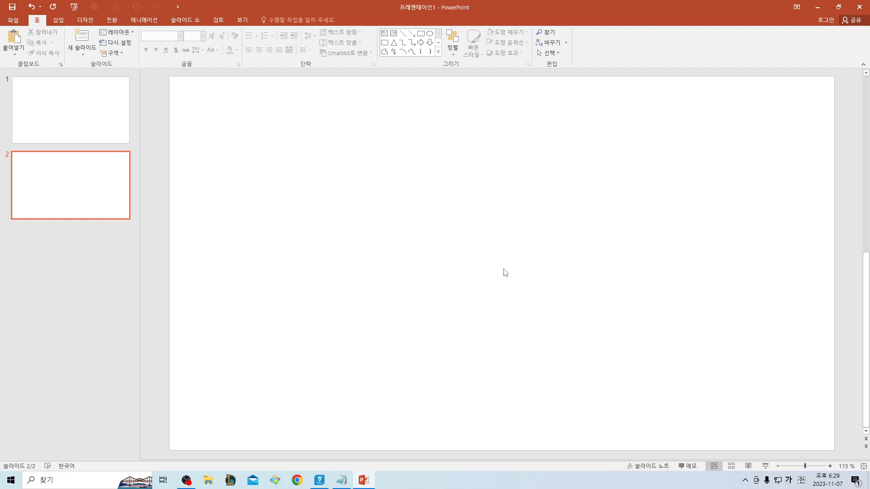
# Add a text box to the blank slide reading "구미시 라면축제 기획안".
pyautogui.click(385, 33)
pyautogui.click(383, 213)
pyautogui.write('구미시 라')
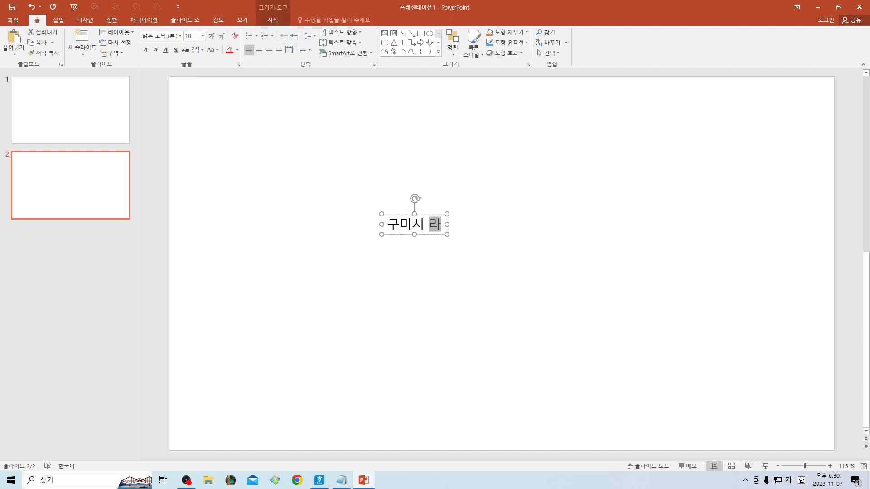
pyautogui.write('면 축')
pyautogui.press('BackSpace')
pyautogui.press('BackSpace')
pyautogui.press('BackSpace')
pyautogui.press('BackSpace')
pyautogui.write('축제 기획')
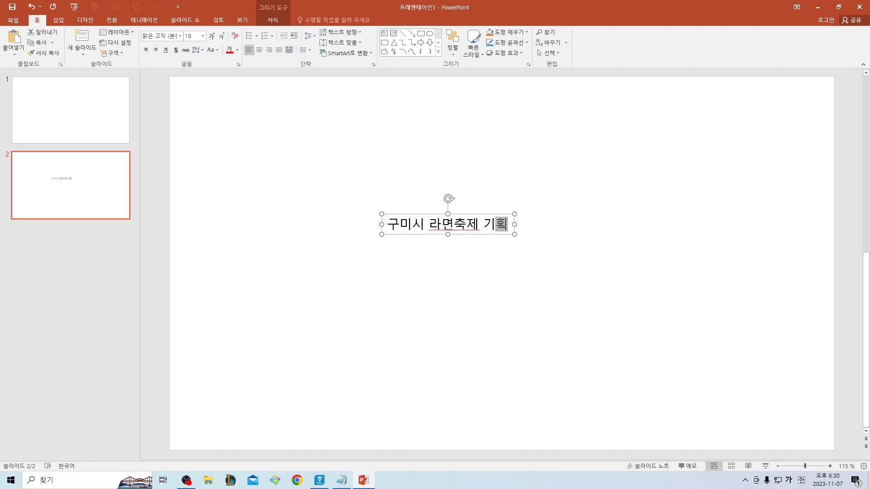
pyautogui.write('안')
pyautogui.click(498, 235)
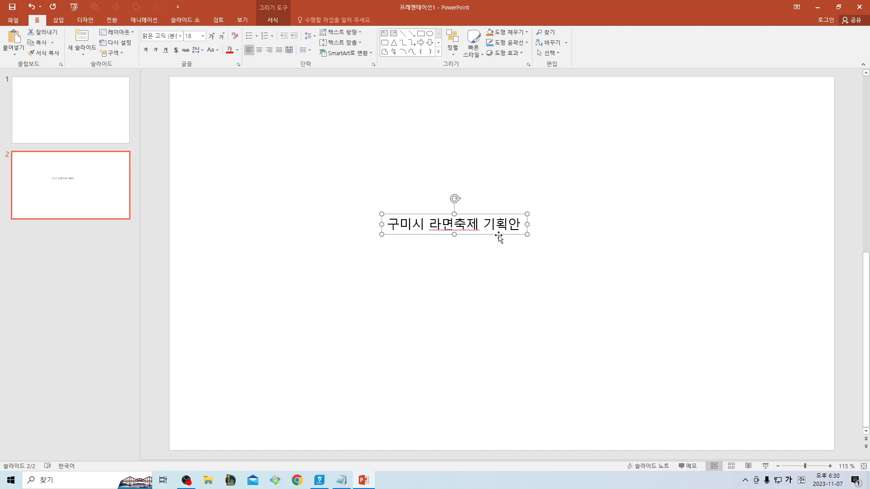
# Apply the blue WordArt style from the third row, third column to the title text box.
pyautogui.click(271, 21)
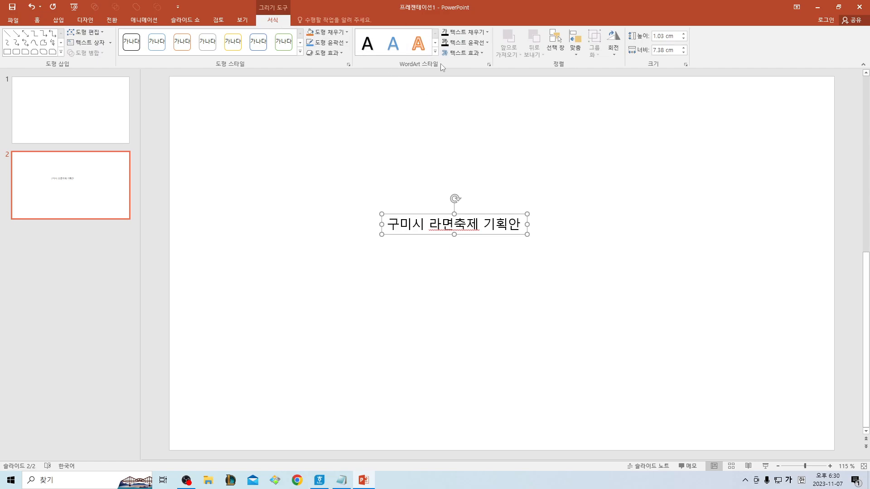
pyautogui.click(436, 52)
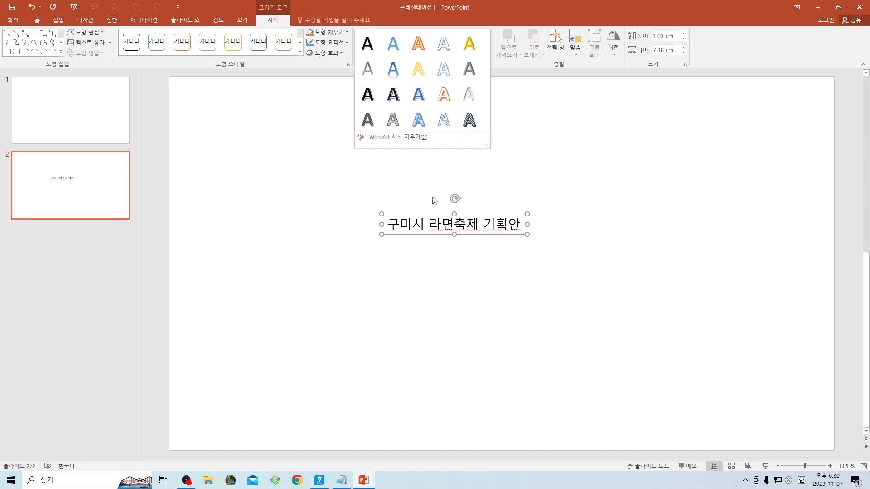
pyautogui.click(418, 95)
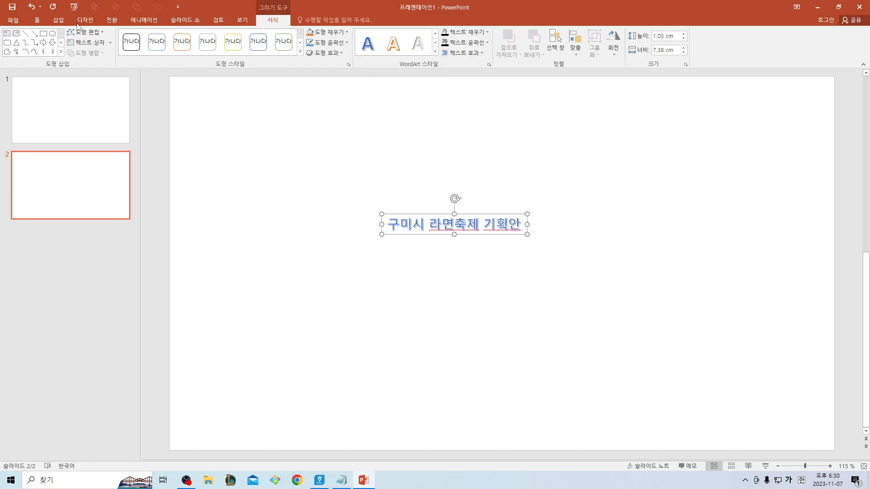
# Enlarge the title text to 54 pt and move the text box toward the slide's center.
pyautogui.click(37, 20)
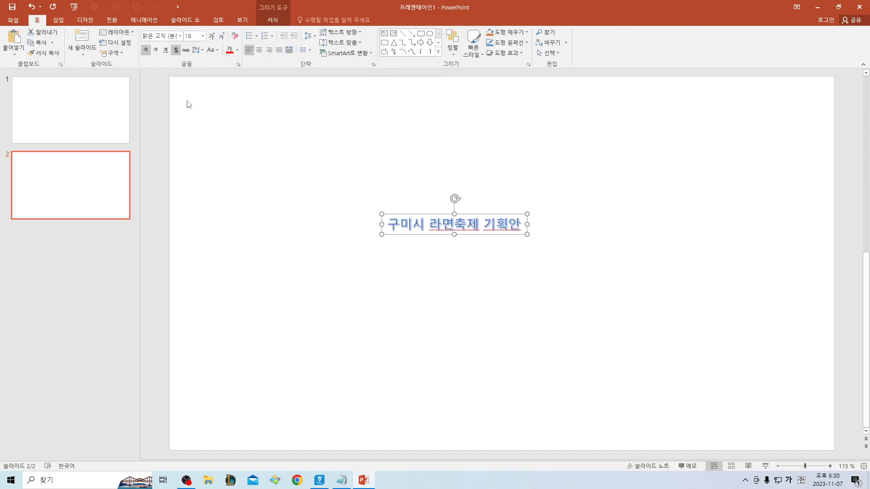
pyautogui.click(212, 36)
pyautogui.click(213, 36)
pyautogui.click(212, 36)
pyautogui.click(212, 36)
pyautogui.click(212, 36)
pyautogui.click(212, 36)
pyautogui.click(212, 36)
pyautogui.click(212, 36)
pyautogui.click(212, 36)
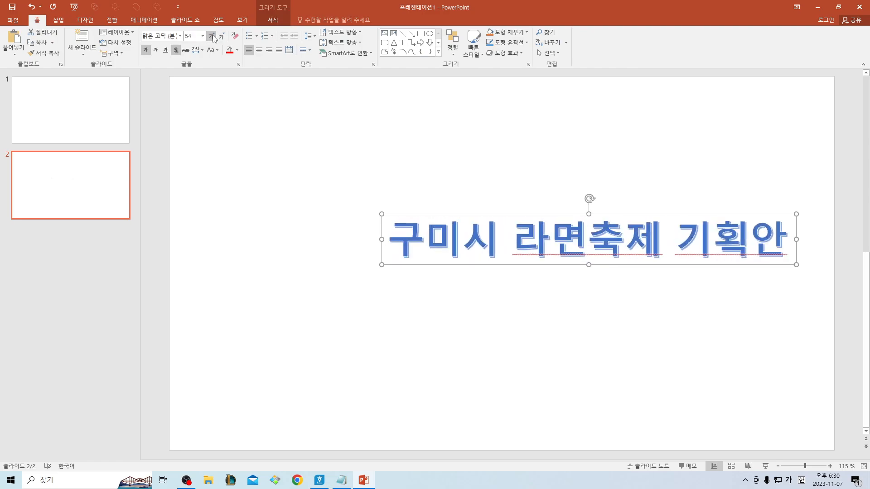
pyautogui.moveTo(675, 218); pyautogui.dragTo(599, 208)
# Set the text fill of the word "라면축제" in the title to standard red.
pyautogui.moveTo(438, 229); pyautogui.dragTo(569, 236)
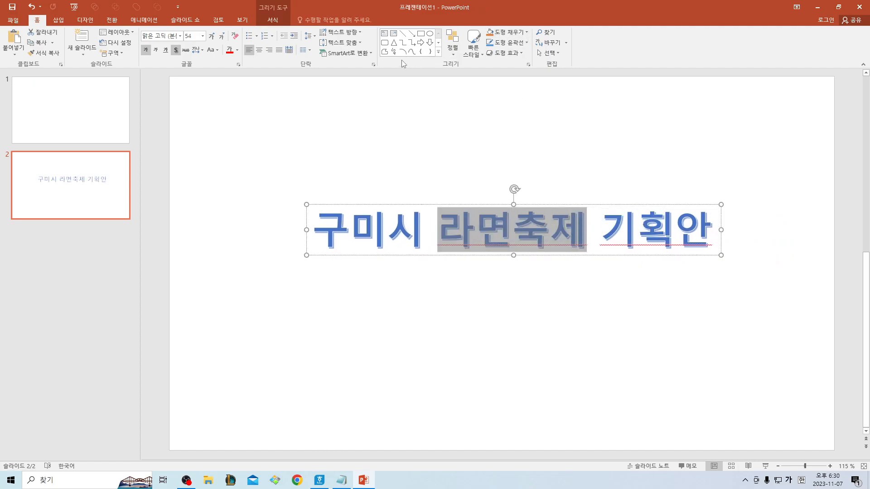
pyautogui.click(273, 20)
pyautogui.click(488, 32)
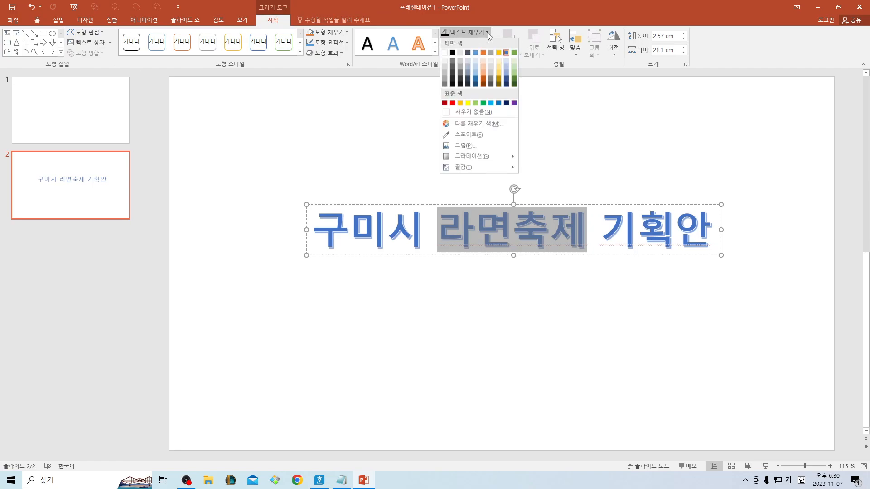
pyautogui.click(452, 103)
pyautogui.click(414, 253)
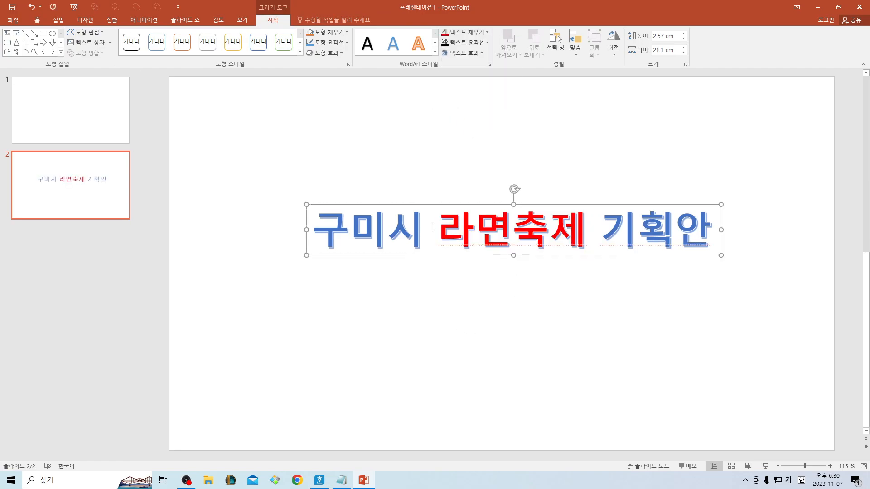
# Give the title text the reflection variation in the middle of the variations grid.
pyautogui.click(484, 53)
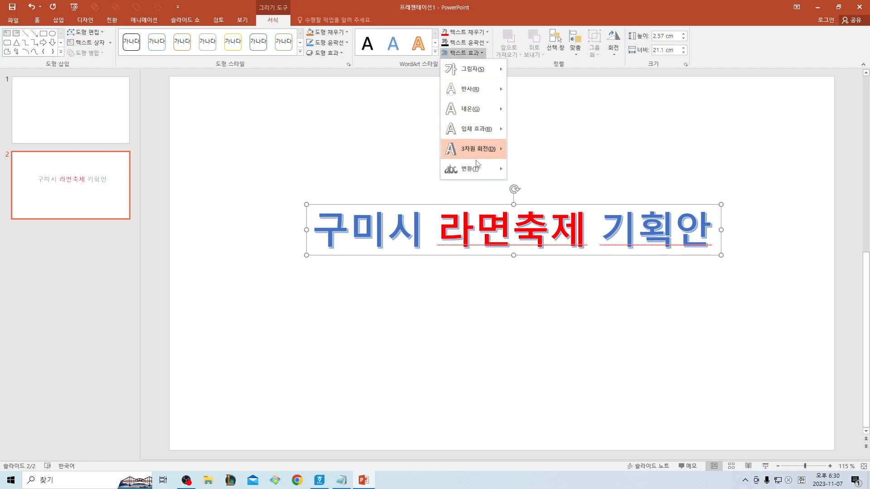
pyautogui.moveTo(483, 93)
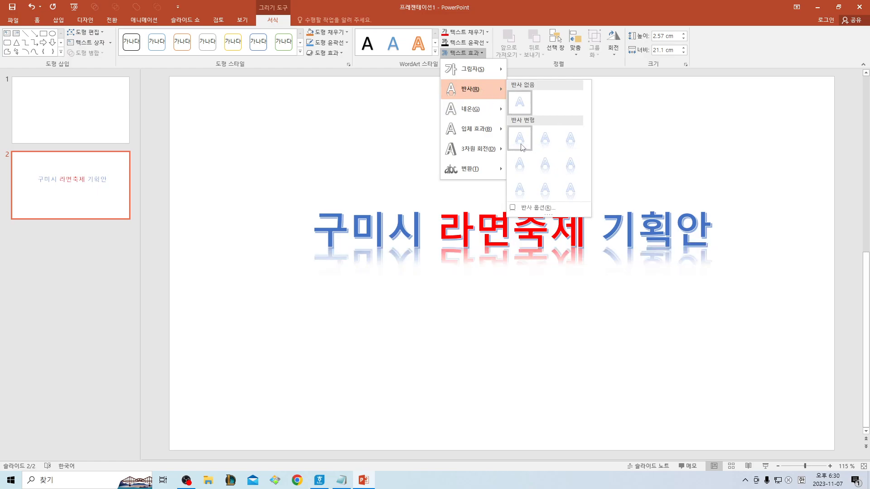
pyautogui.click(547, 172)
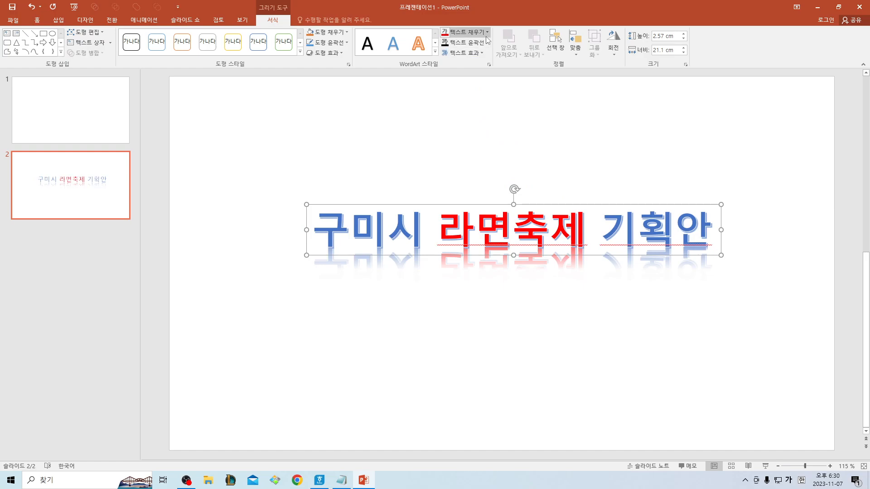
# Add the outer shadow "오프셋 대각선 왼쪽 위" to the title text and deselect the text box.
pyautogui.click(482, 53)
pyautogui.moveTo(479, 72)
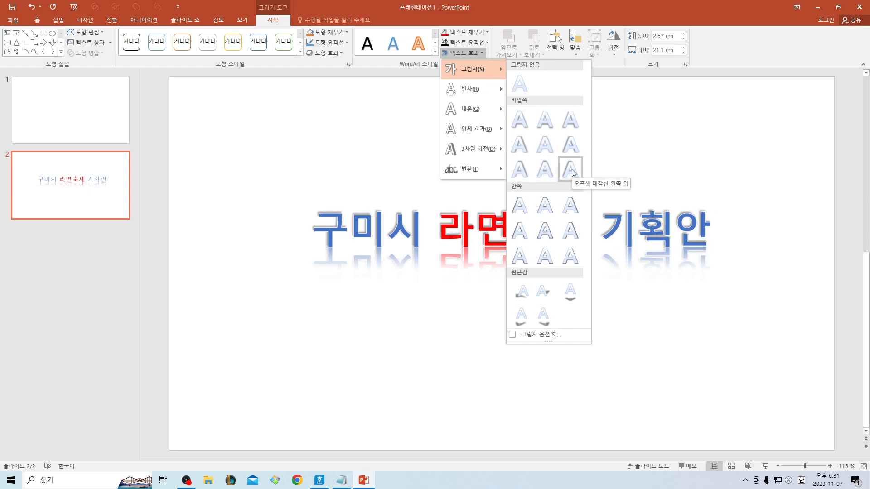
pyautogui.click(570, 154)
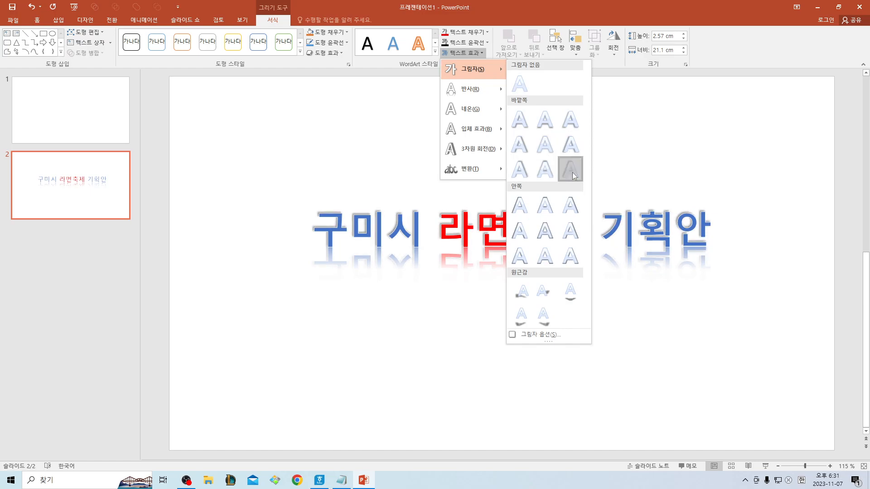
pyautogui.click(601, 277)
pyautogui.doubleClick(579, 204)
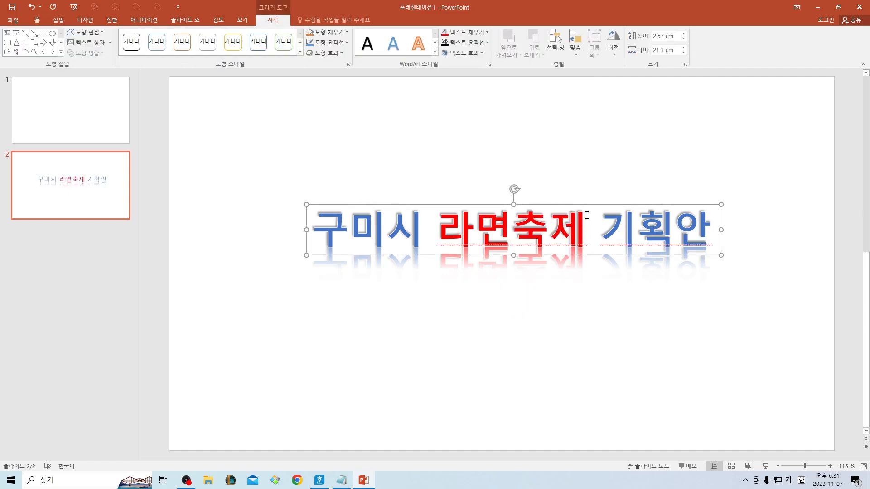
pyautogui.click(523, 298)
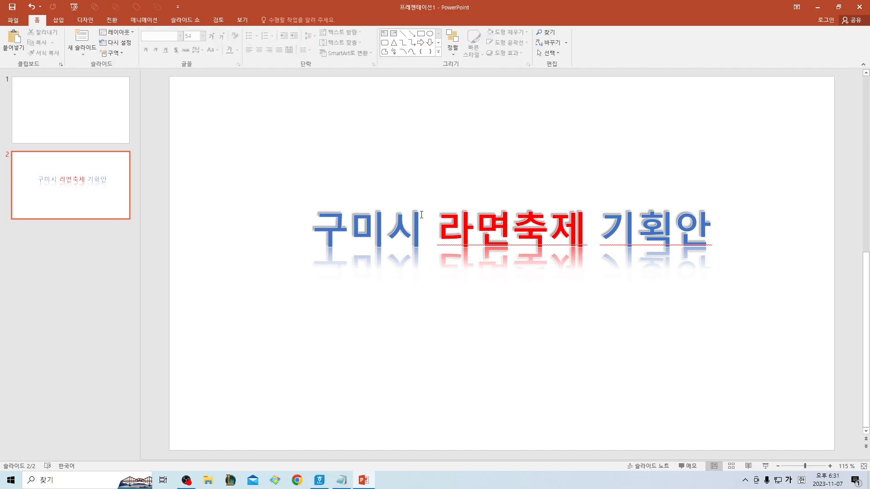
# Draw a half-frame shape, shorten it and place it around the title's upper-left corner.
pyautogui.click(439, 51)
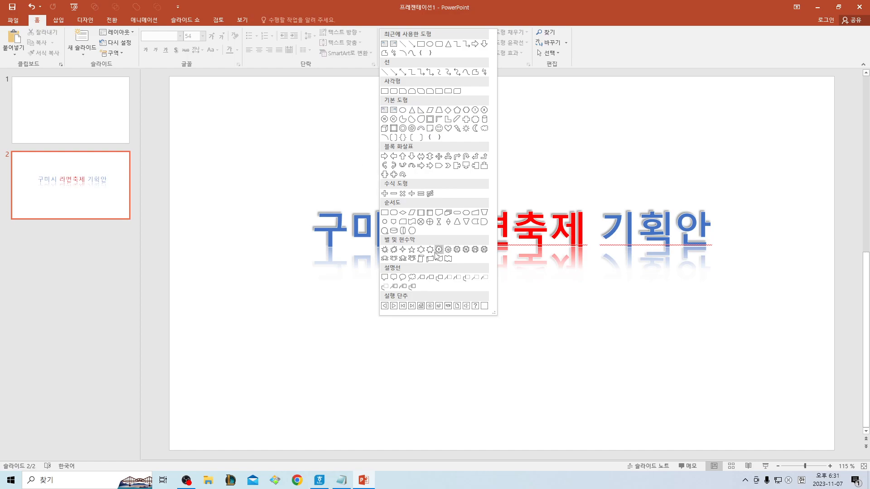
pyautogui.click(438, 119)
pyautogui.moveTo(270, 139)
pyautogui.mouseDown()
pyautogui.moveTo(306, 202)
pyautogui.moveTo(307, 272)
pyautogui.mouseUp()
pyautogui.moveTo(294, 145); pyautogui.dragTo(288, 194)
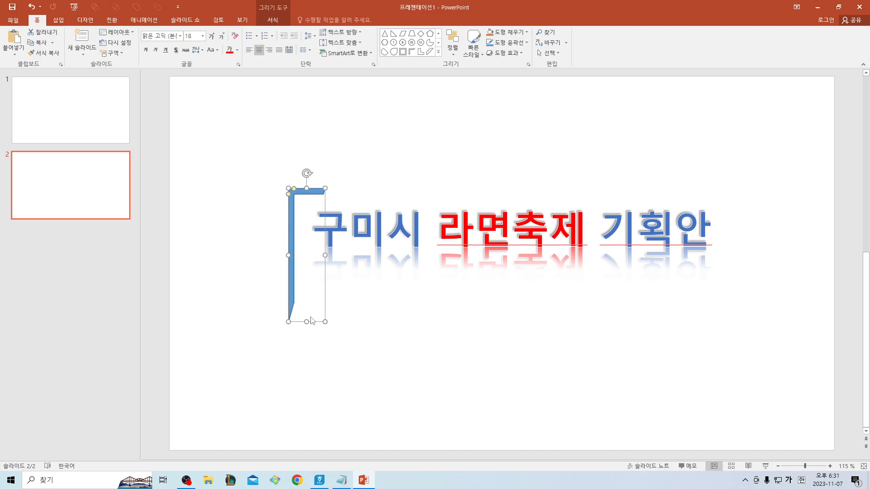
pyautogui.moveTo(307, 322); pyautogui.dragTo(302, 256)
pyautogui.moveTo(308, 190); pyautogui.dragTo(313, 190)
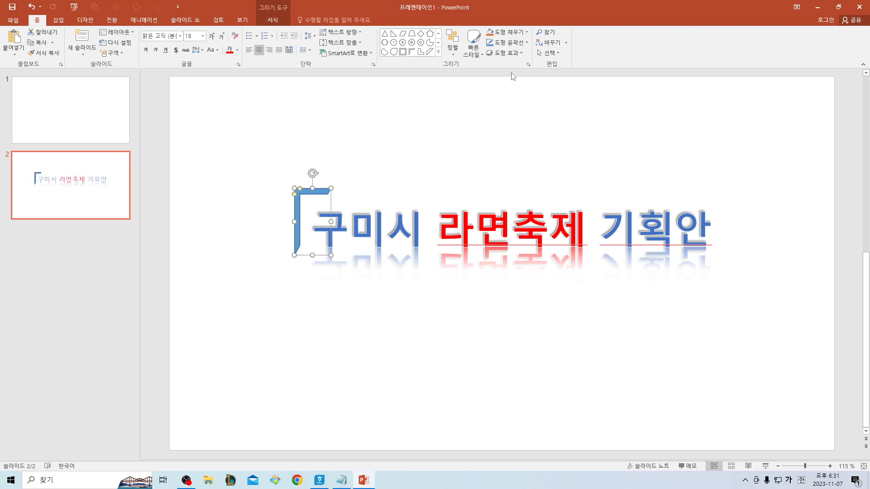
# Remove the half-frame's outline and fill it with standard green.
pyautogui.click(526, 43)
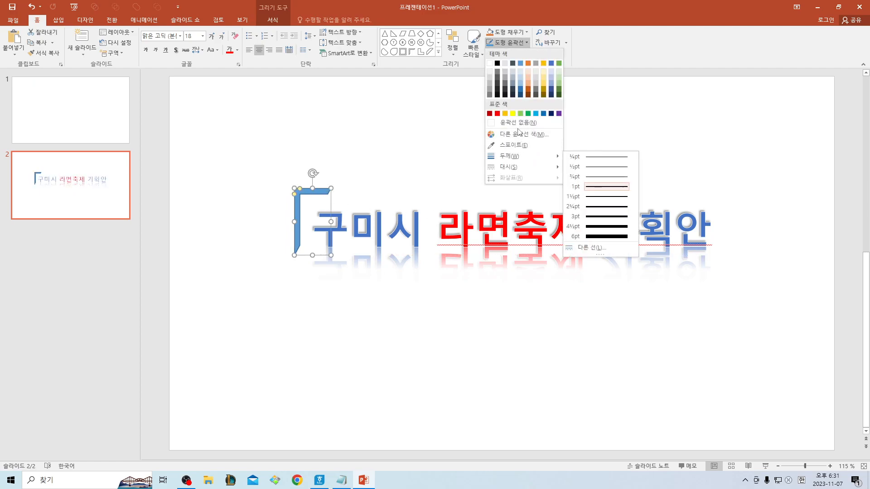
pyautogui.click(518, 124)
pyautogui.click(526, 34)
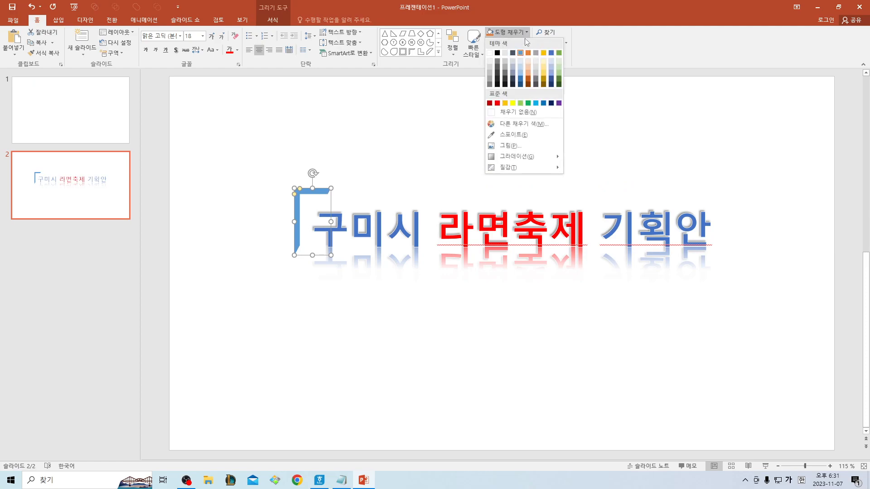
pyautogui.click(530, 108)
pyautogui.click(297, 240)
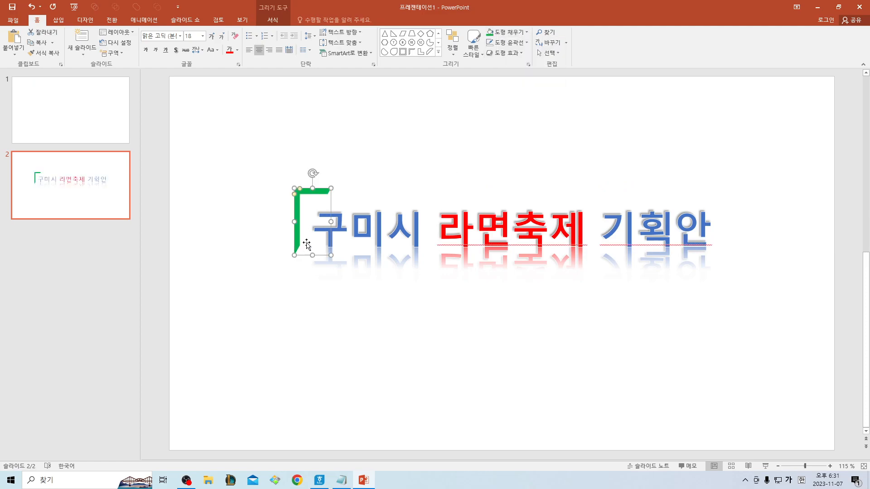
# Duplicate the green half-frame, rotate the copy 180° and place it at the title's lower-right corner.
pyautogui.moveTo(300, 229); pyautogui.dragTo(690, 338)
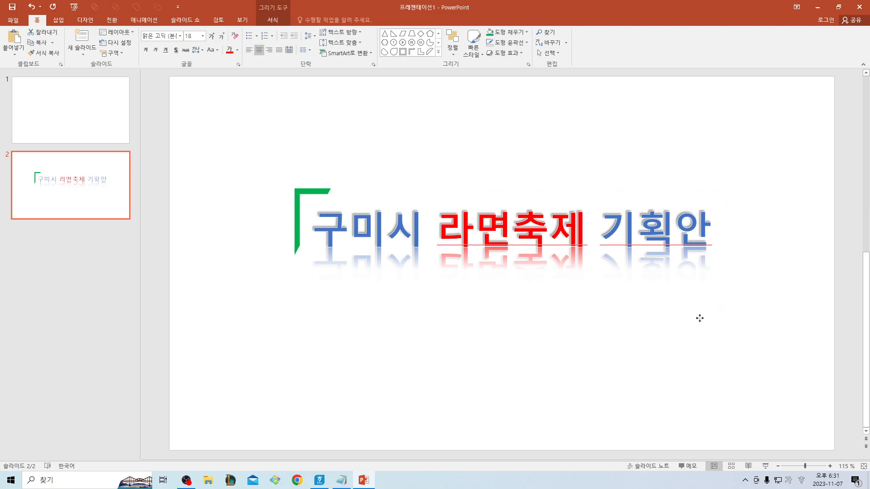
pyautogui.moveTo(300, 226); pyautogui.dragTo(666, 353)
pyautogui.moveTo(679, 293); pyautogui.dragTo(725, 263)
pyautogui.click(727, 379)
# Group the title text box with both green half-frames.
pyautogui.moveTo(244, 151); pyautogui.dragTo(811, 386)
pyautogui.rightClick(725, 262)
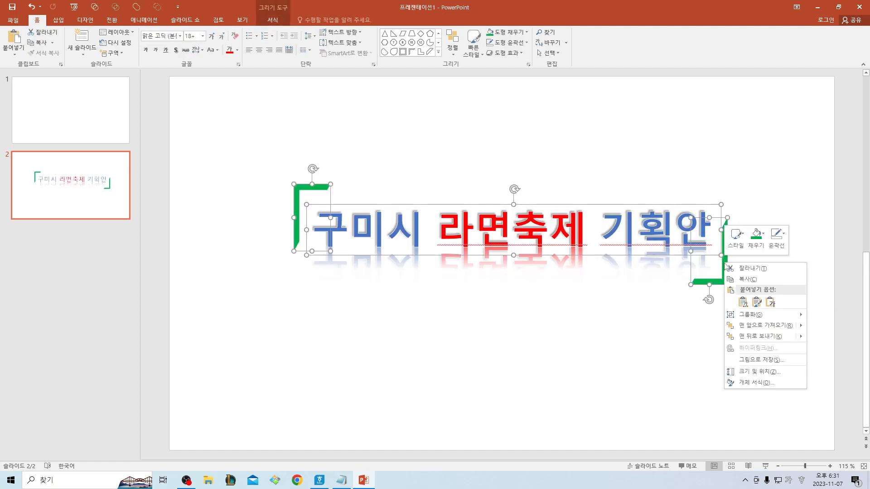
pyautogui.moveTo(760, 320)
pyautogui.click(819, 316)
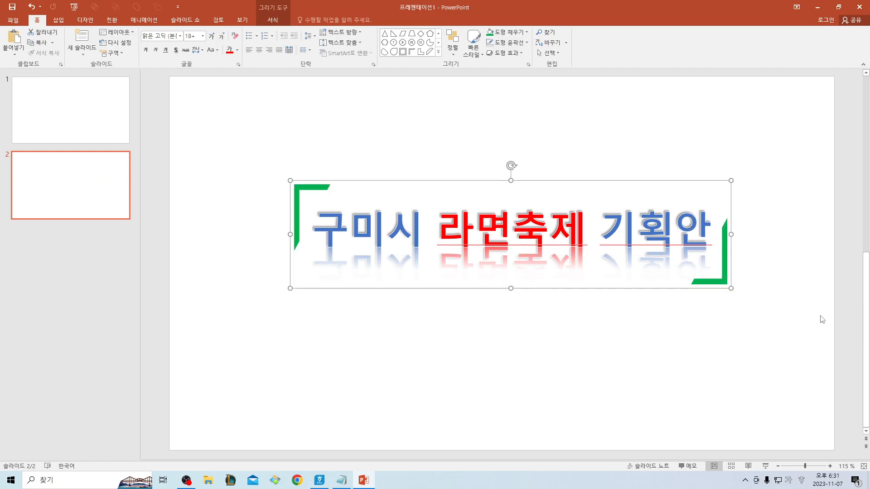
# Copy the grouped title and switch to the Hangul document.
pyautogui.rightClick(566, 292)
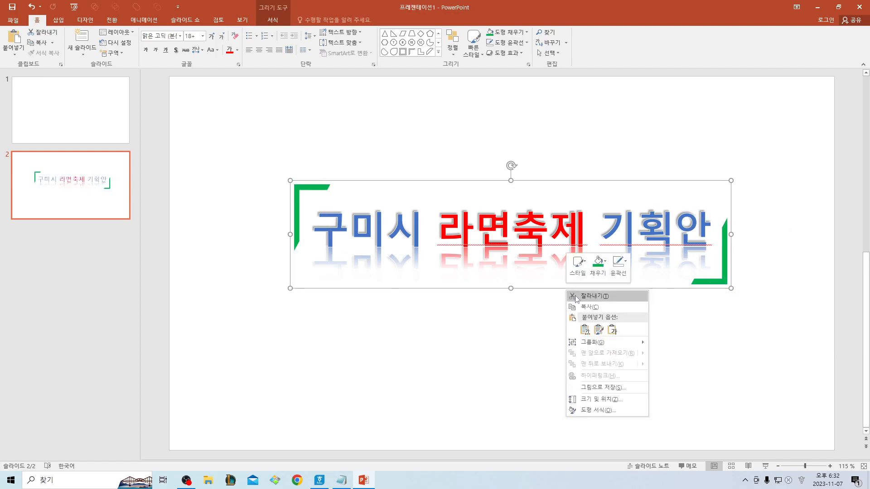
pyautogui.click(578, 305)
pyautogui.click(319, 481)
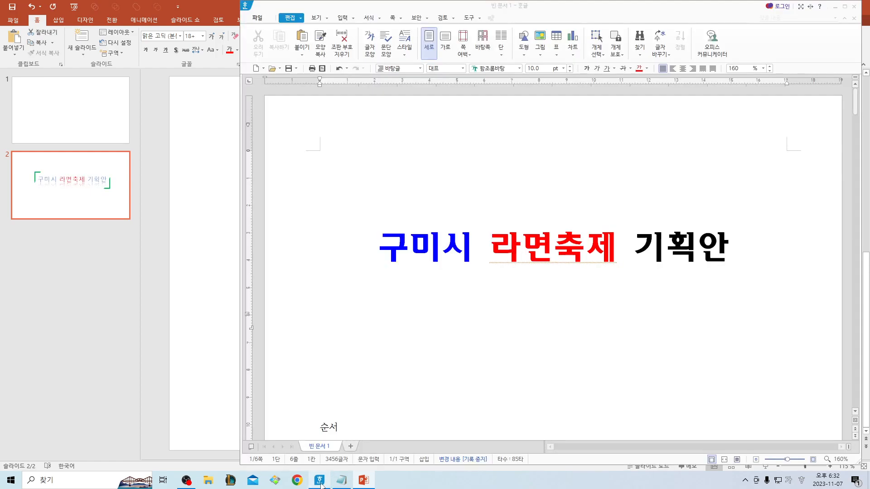
# Delete the plain title text and paste the copied decorated title in its place as a picture (metafile).
pyautogui.moveTo(384, 239); pyautogui.dragTo(768, 259)
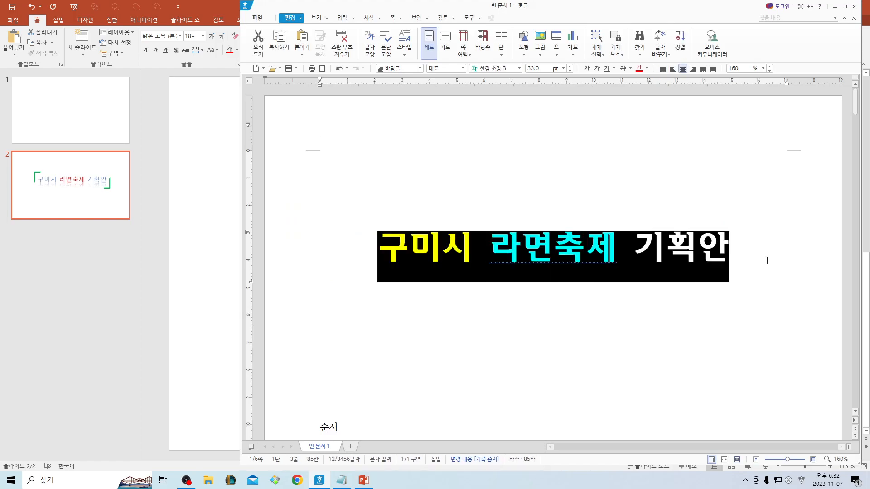
pyautogui.press('Delete')
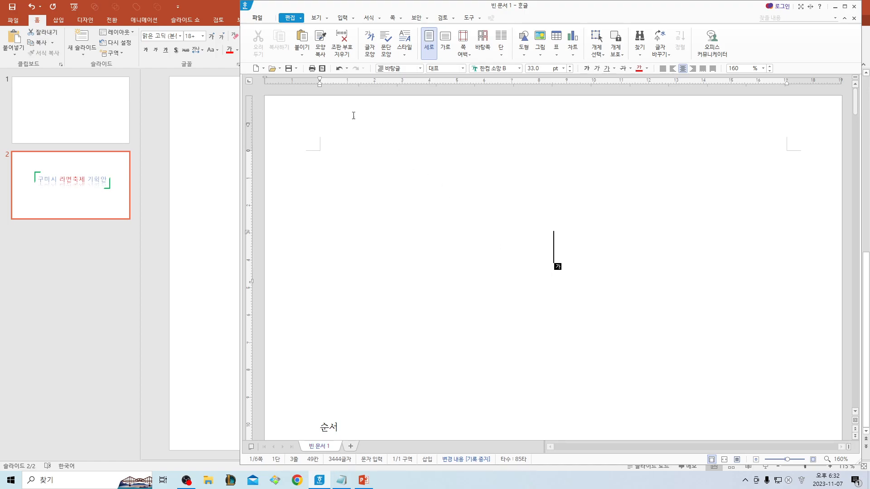
pyautogui.click(302, 55)
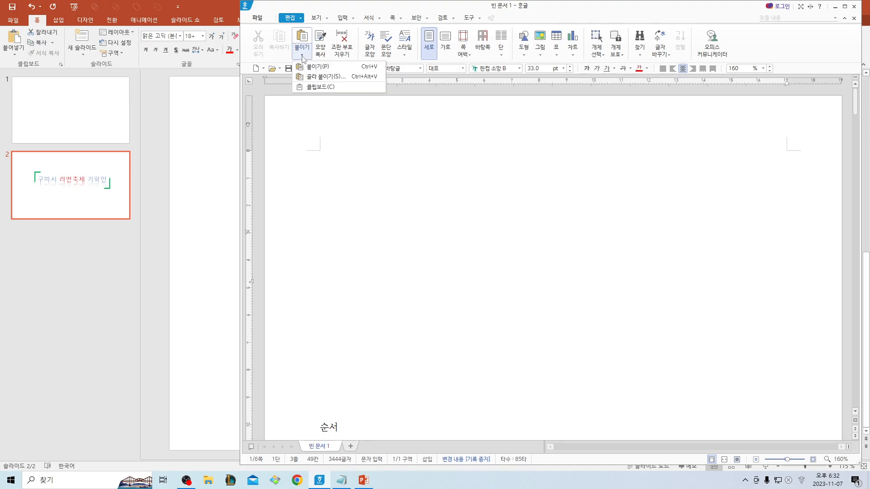
pyautogui.click(321, 77)
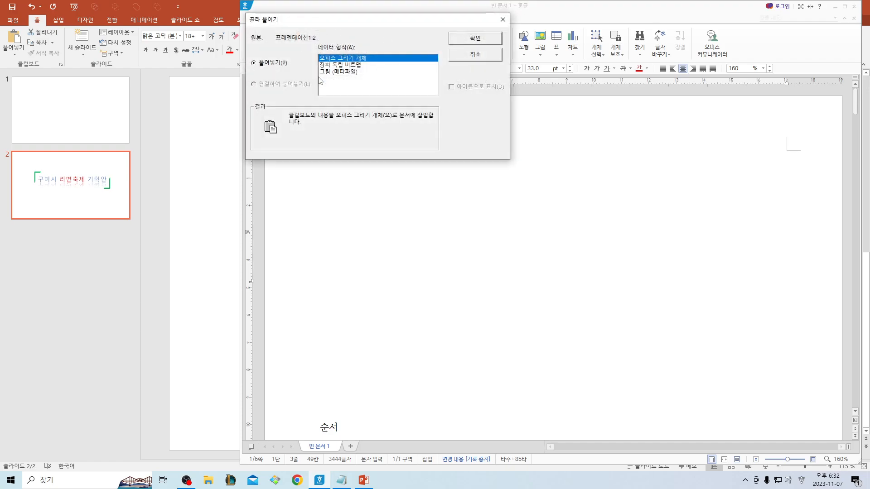
pyautogui.click(341, 73)
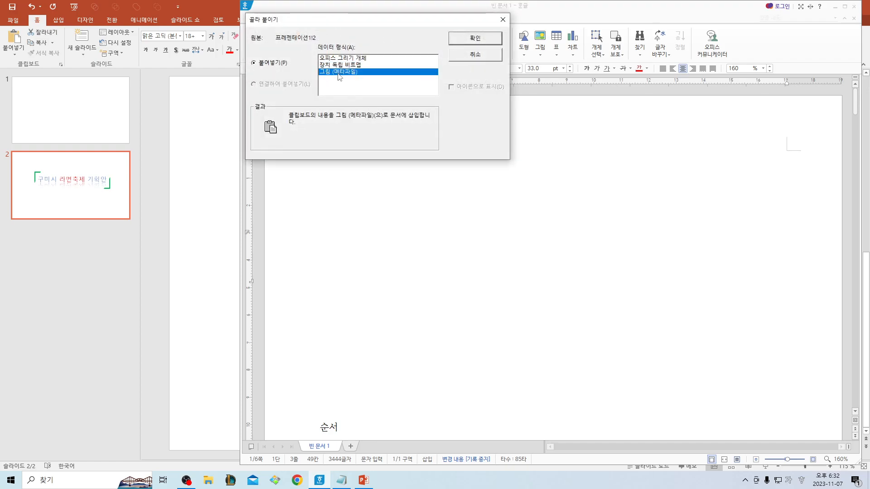
pyautogui.click(488, 40)
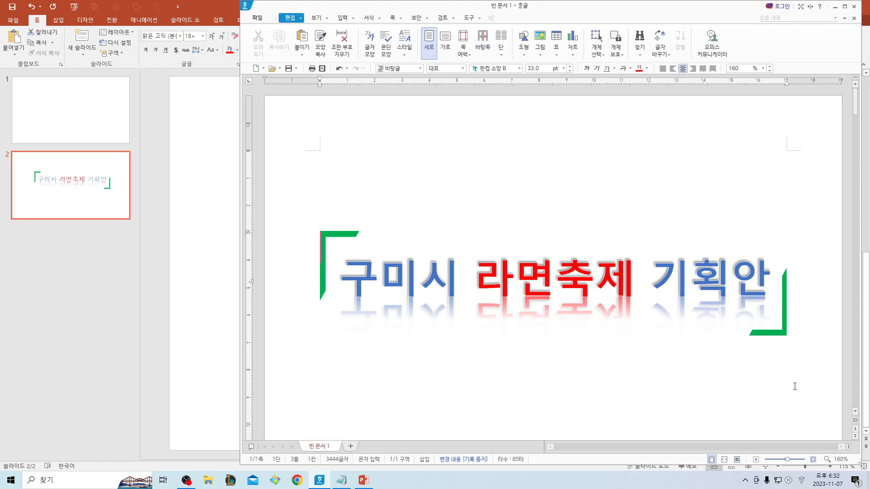
# Shrink the pasted title picture to about 151 × 34 mm and centre it horizontally near the top of the first page.
pyautogui.click(773, 337)
pyautogui.moveTo(775, 336); pyautogui.dragTo(775, 346)
pyautogui.click(747, 406)
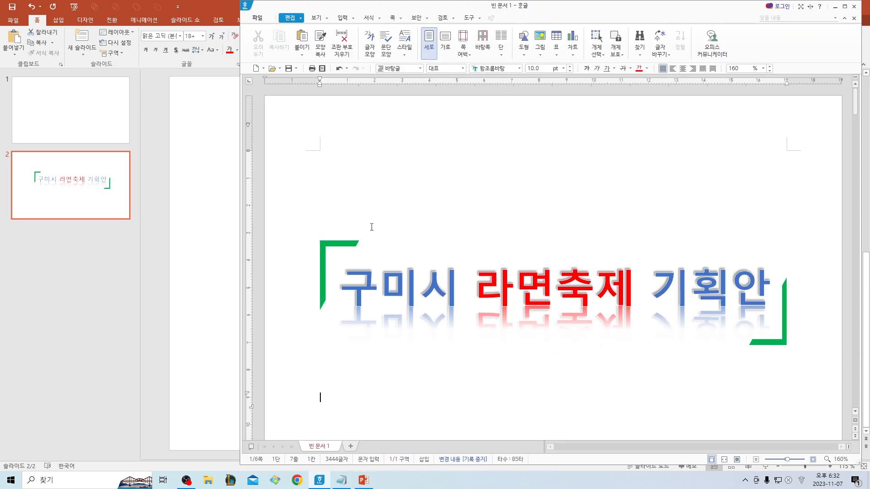
pyautogui.click(340, 247)
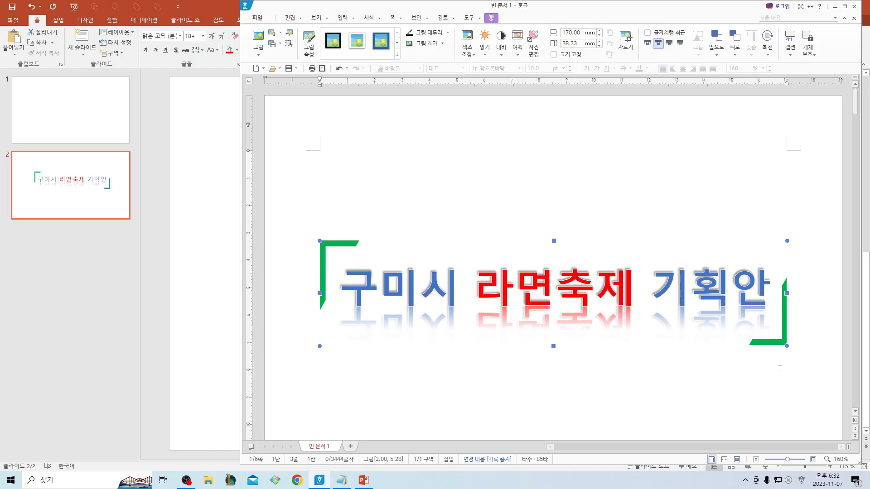
pyautogui.moveTo(318, 241); pyautogui.dragTo(371, 253)
pyautogui.moveTo(771, 345); pyautogui.dragTo(734, 323)
pyautogui.click(655, 375)
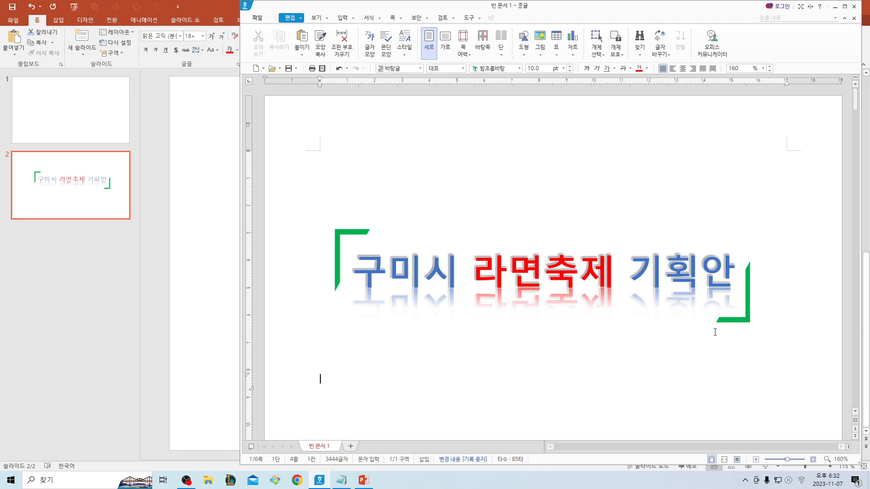
pyautogui.moveTo(731, 325); pyautogui.dragTo(735, 326)
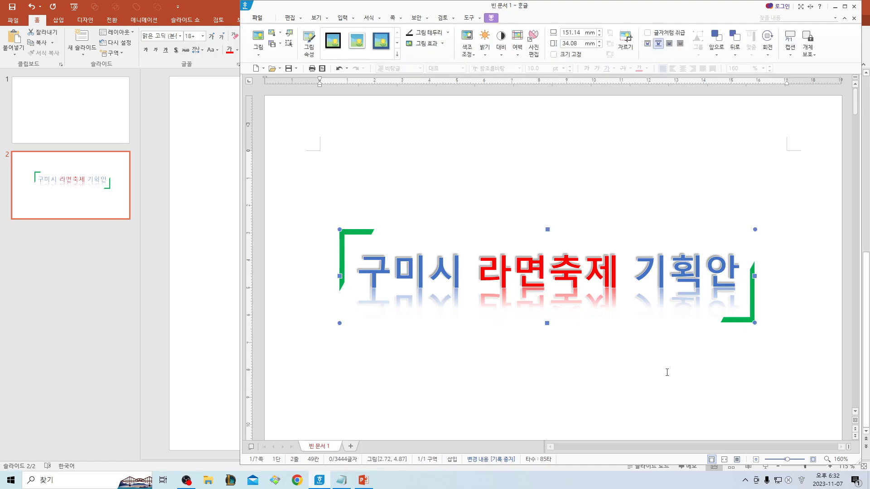
pyautogui.click(666, 372)
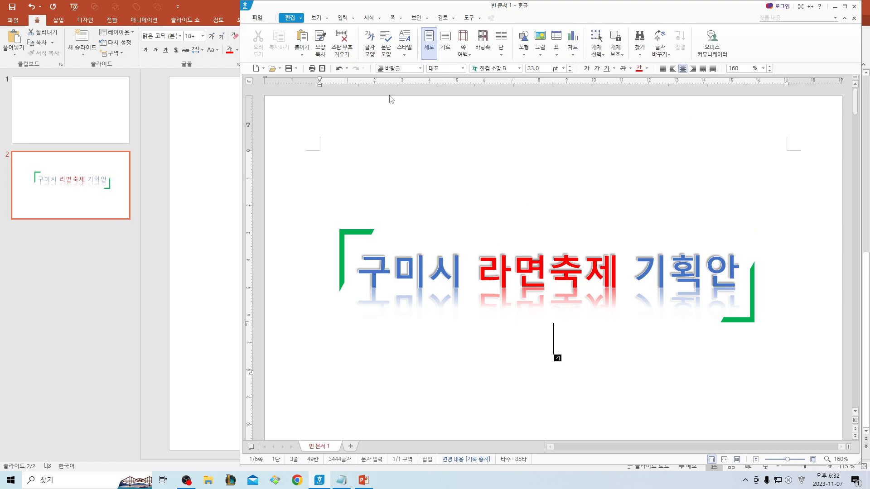
# Show the Notepad outline beside the Hangul document and delete the word 순서 below the title.
pyautogui.scroll(-3, 537, 351)
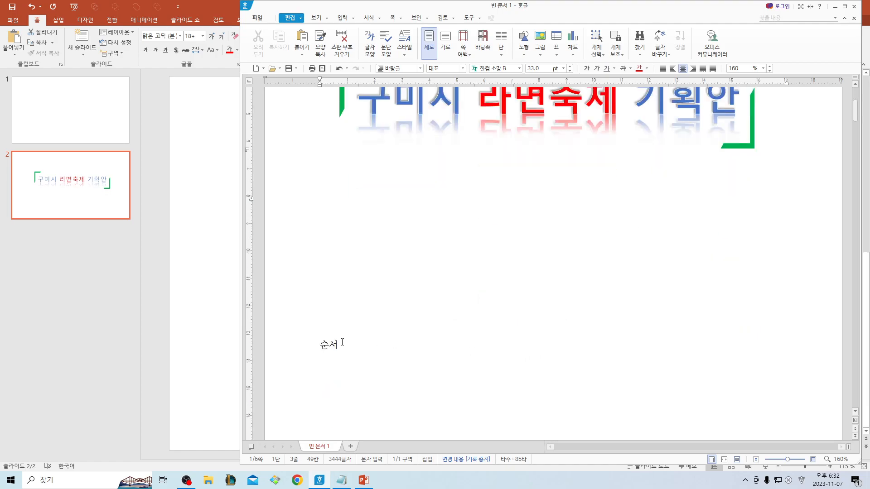
pyautogui.doubleClick(319, 346)
pyautogui.press('F9')
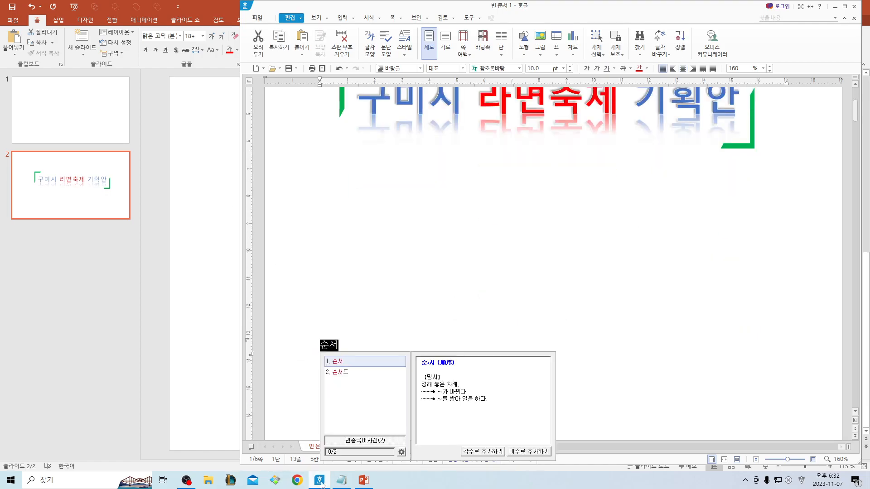
pyautogui.click(340, 482)
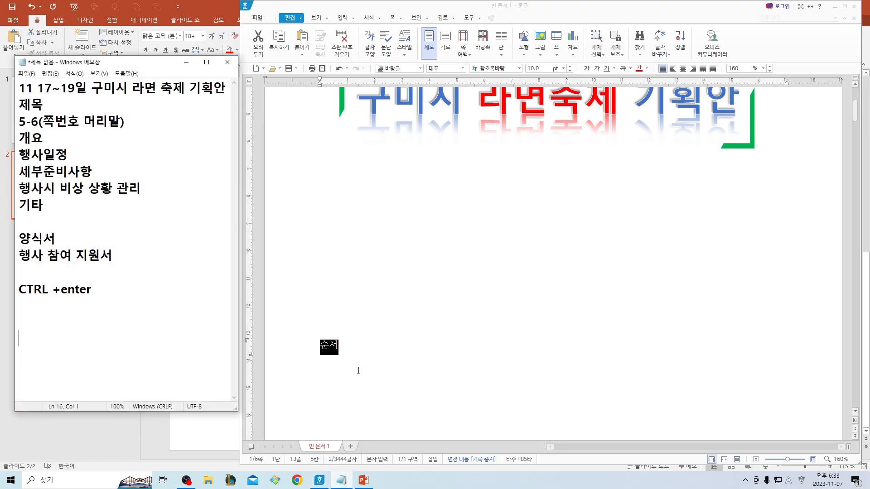
pyautogui.click(361, 352)
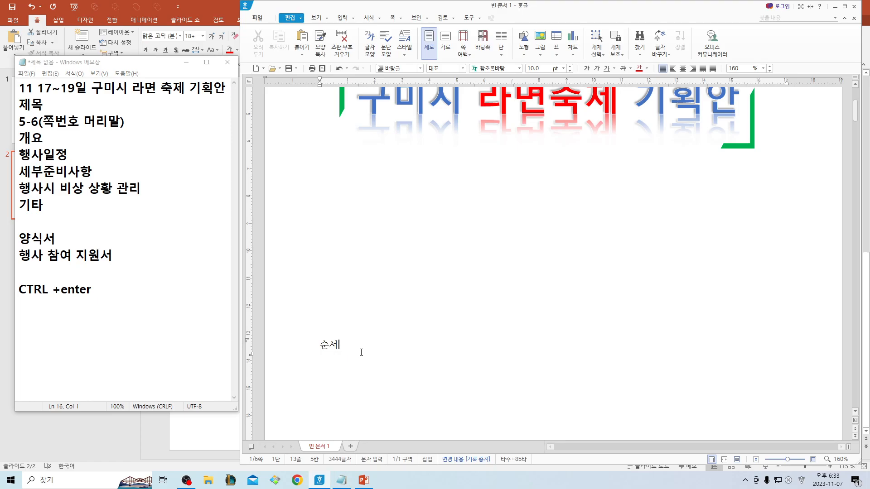
pyautogui.click(451, 283)
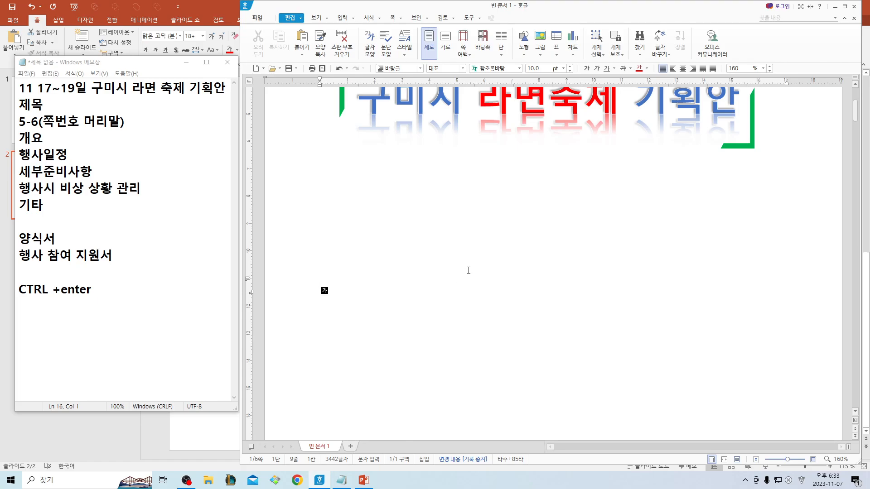
# Replace the item 기타 with 첨부 in the Notepad outline.
pyautogui.click(32, 151)
pyautogui.click(55, 182)
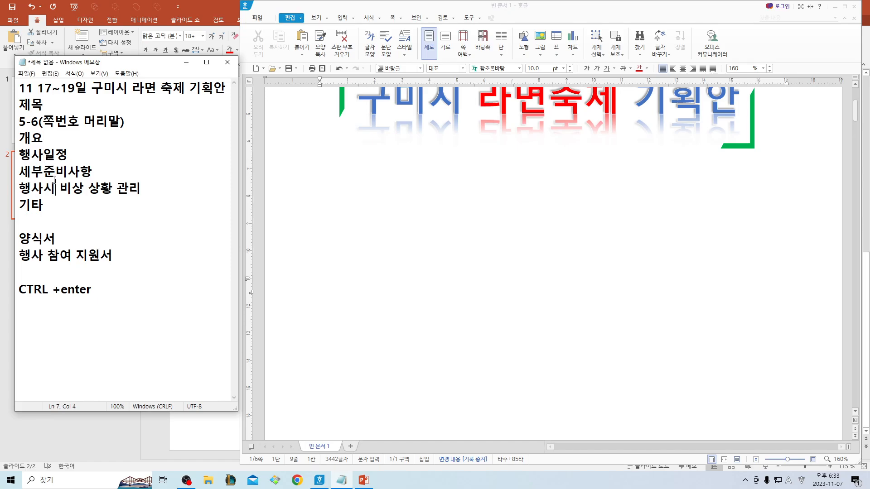
pyautogui.press('BackSpace')
pyautogui.press('BackSpace')
pyautogui.write('cja')
pyautogui.press('BackSpace')
pyautogui.press('BackSpace')
pyautogui.press('BackSpace')
pyautogui.press('Hangul')
pyautogui.write('첨부')
# Insert a table with 5 rows and 2 columns below the title picture, fitted to the column width and treated as a character.
pyautogui.click(375, 295)
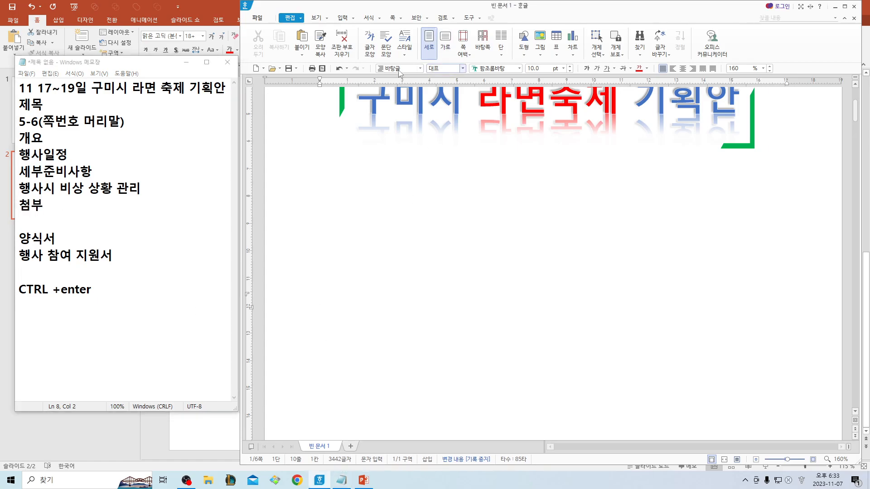
pyautogui.click(344, 18)
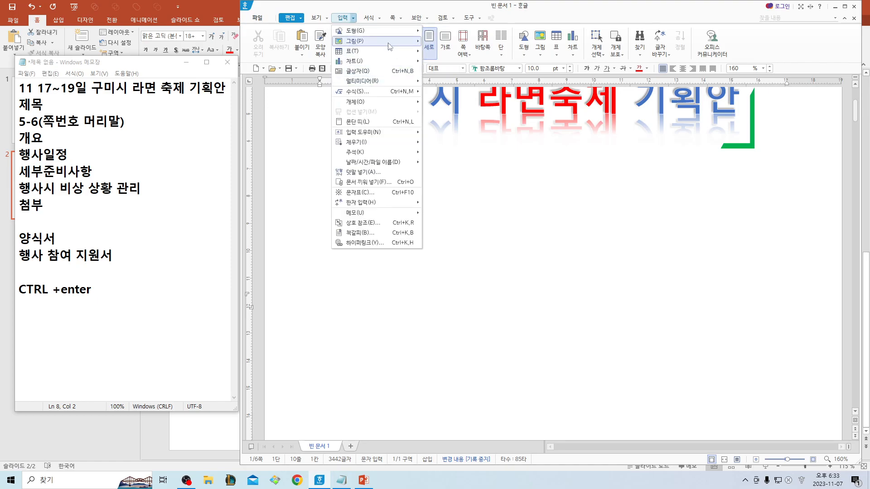
pyautogui.moveTo(388, 50)
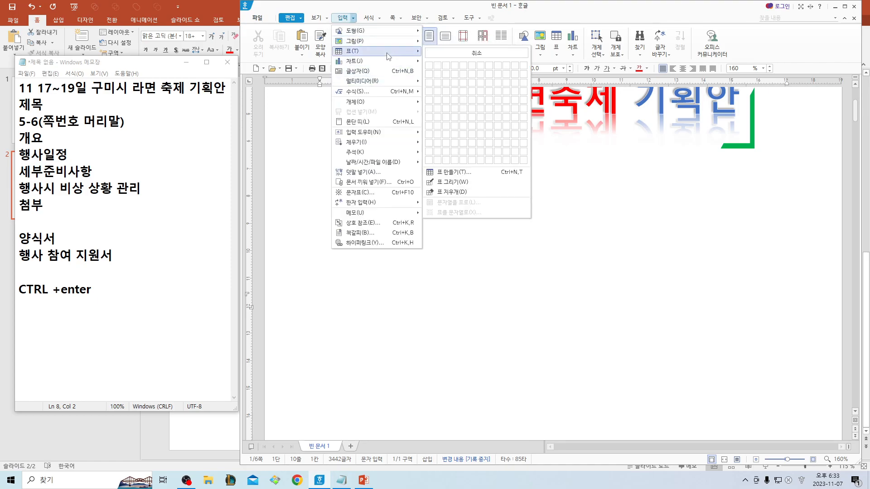
pyautogui.click(475, 179)
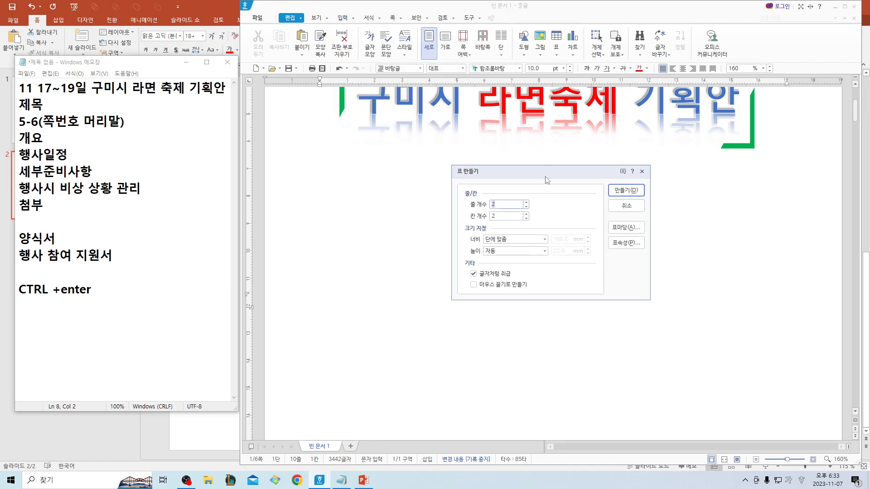
pyautogui.moveTo(547, 179); pyautogui.dragTo(521, 186)
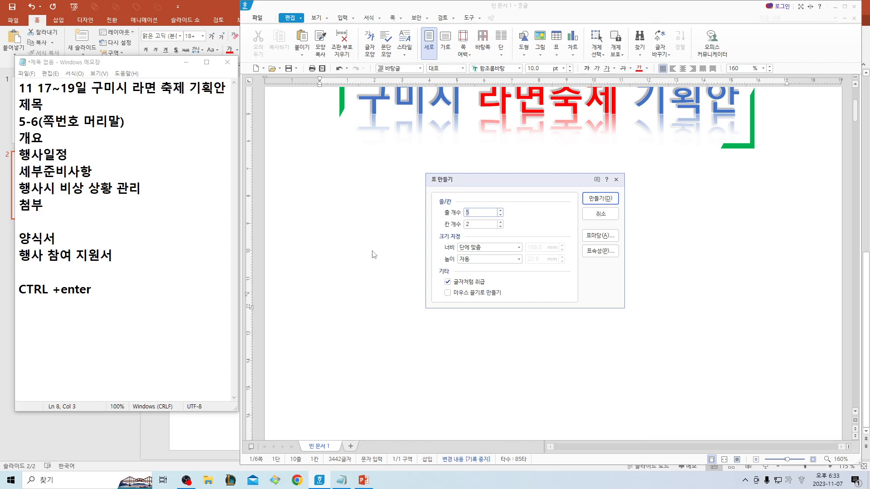
pyautogui.click(500, 222)
pyautogui.click(501, 227)
pyautogui.click(597, 203)
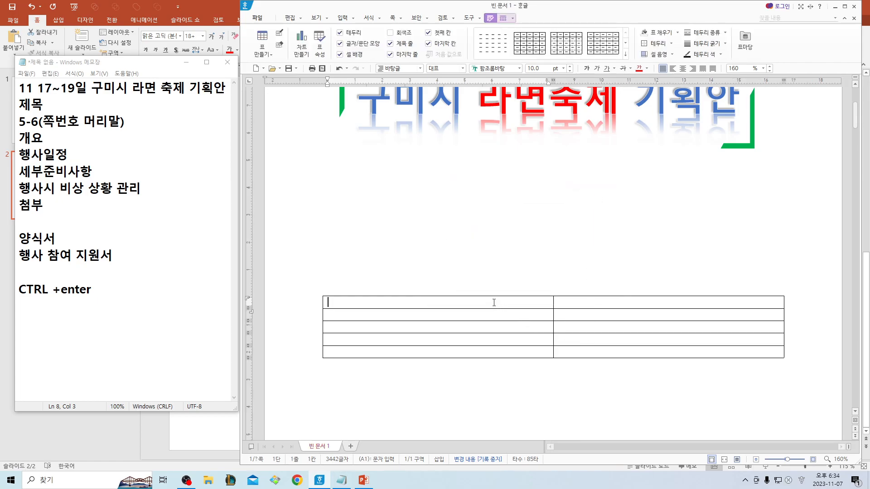
# Enter 개요 in the first cell of the new table.
pyautogui.write('갱')
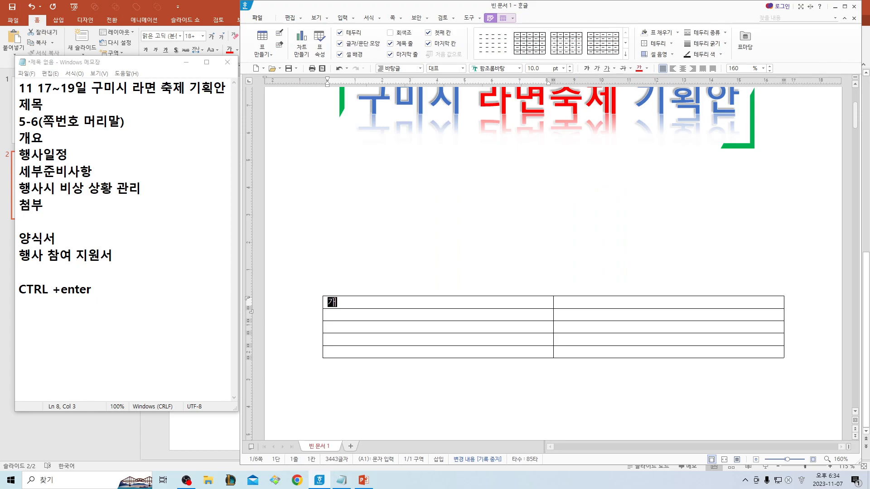
pyautogui.write('요')
pyautogui.press('Down')
pyautogui.write('세부이')
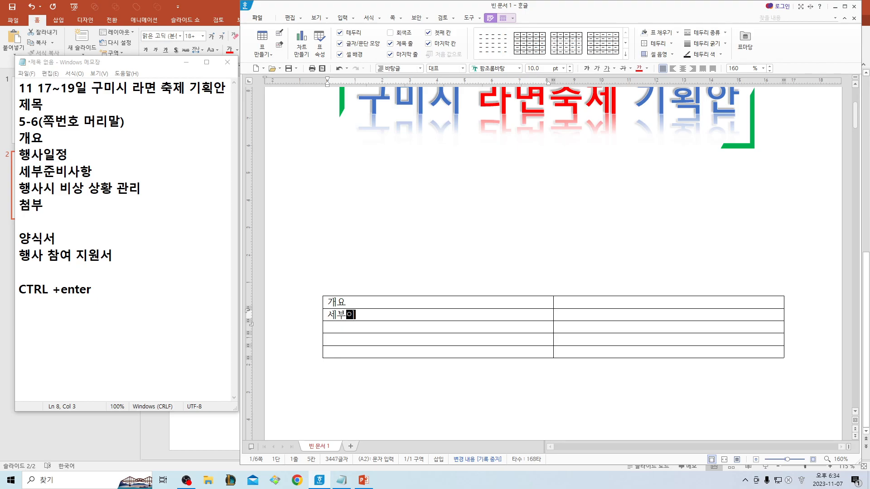
pyautogui.press('BackSpace')
pyautogui.write('준비사항')
pyautogui.press('Down')
pyautogui.press('Up')
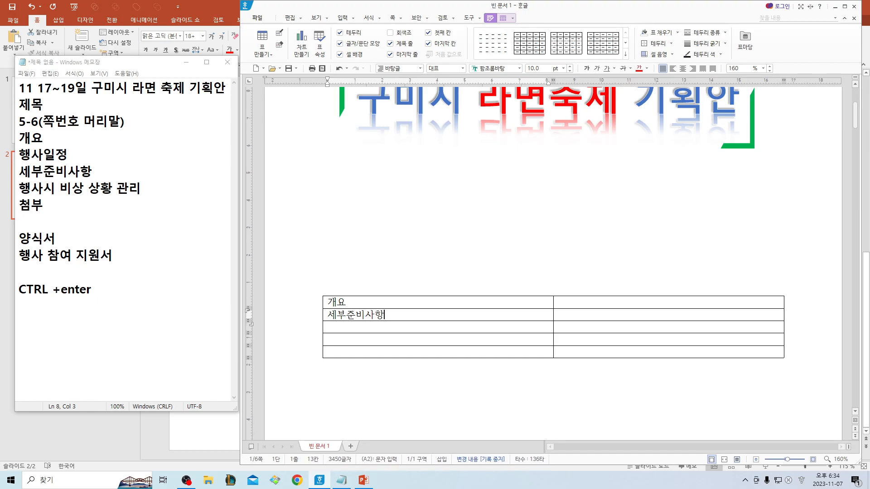
pyautogui.press('BackSpace')
pyautogui.press('BackSpace')
pyautogui.press('BackSpace')
pyautogui.press('BackSpace')
pyautogui.press('BackSpace')
pyautogui.press('BackSpace')
# Enter 행사일정 in the second row and 세부준비사항 in the third row of the table's first column.
pyautogui.write('행상')
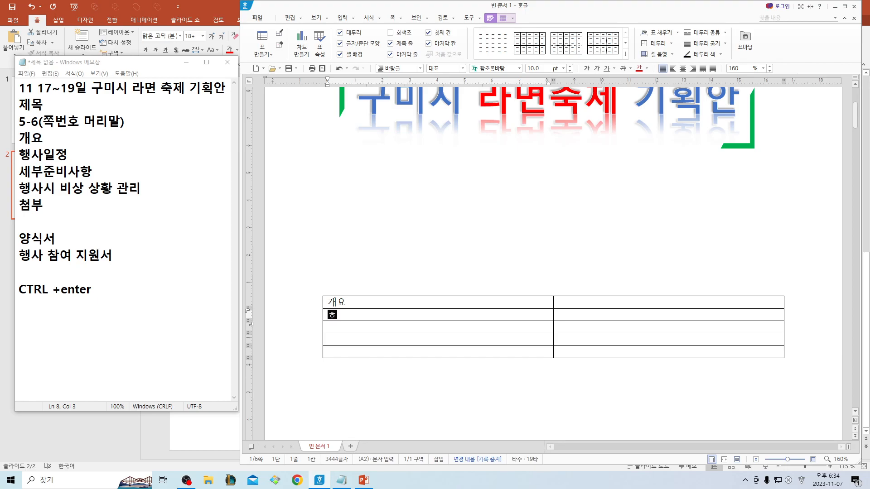
pyautogui.write('일저')
pyautogui.press('Down')
pyautogui.write('세')
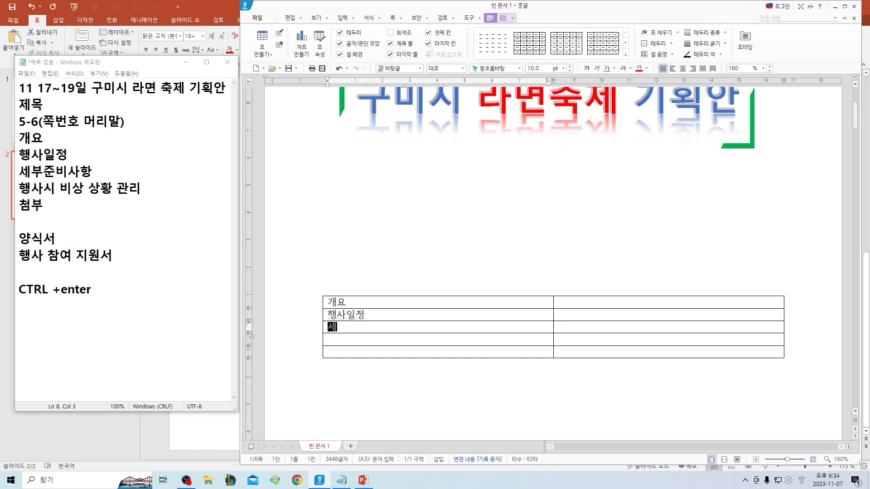
pyautogui.write('부준비사항')
pyautogui.press('Down')
# Enter 행사시 비상 상황 관리 in the fourth row and 첨부 in the fifth row of the first column.
pyautogui.write('행')
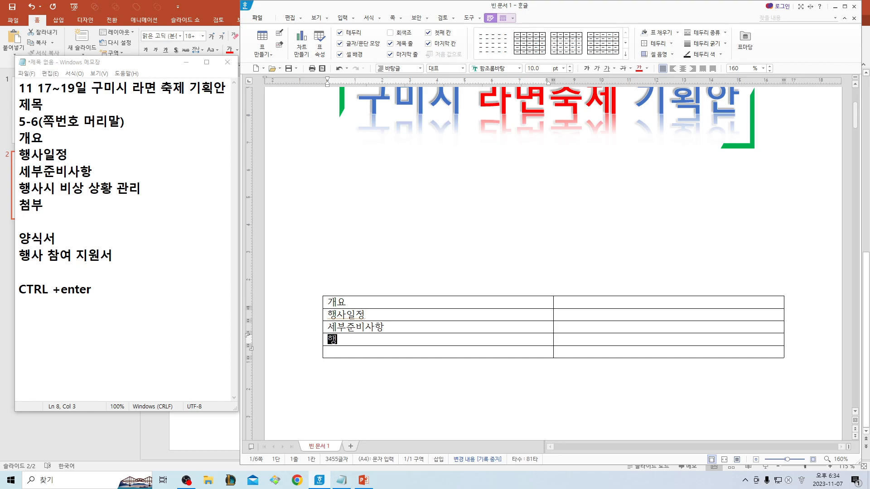
pyautogui.write('사시 ')
pyautogui.write('비상')
pyautogui.write(' 상황 ㄱ')
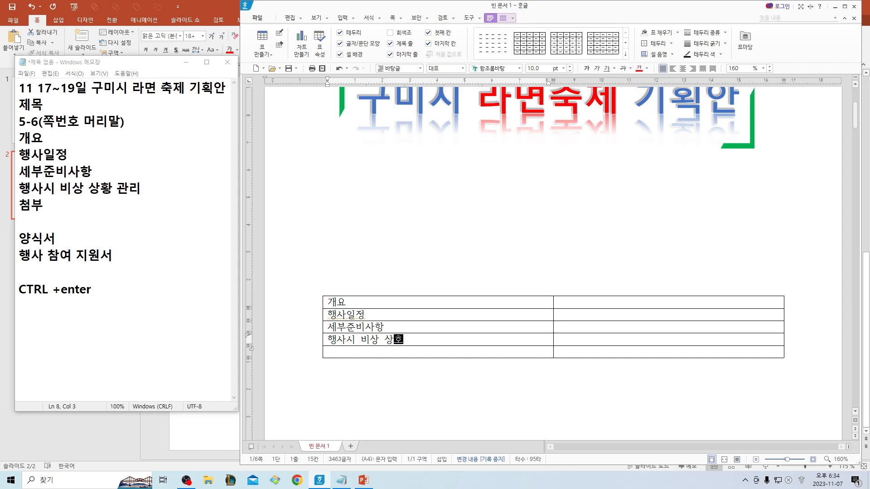
pyautogui.write('ㅘㄴ리')
pyautogui.press('Down')
pyautogui.write('ㅊㅓㅁ부')
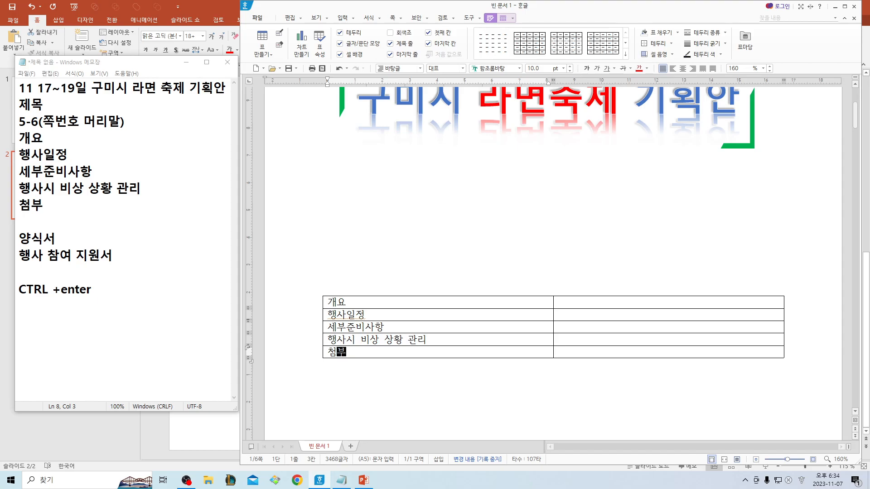
# Narrow both columns of the contents table evenly until the table spans a little over half the text width.
pyautogui.moveTo(468, 304); pyautogui.dragTo(601, 354)
pyautogui.hotkey('ctrl', 'Left')
pyautogui.hotkey('ctrl', 'Left')
pyautogui.hotkey('ctrl', 'Left')
pyautogui.hotkey('ctrl', 'Left')
pyautogui.hotkey('ctrl', 'Left')
pyautogui.hotkey('ctrl', 'Left')
pyautogui.hotkey('ctrl', 'Left')
pyautogui.hotkey('ctrl', 'Left')
pyautogui.hotkey('ctrl', 'Left')
pyautogui.hotkey('ctrl', 'Left')
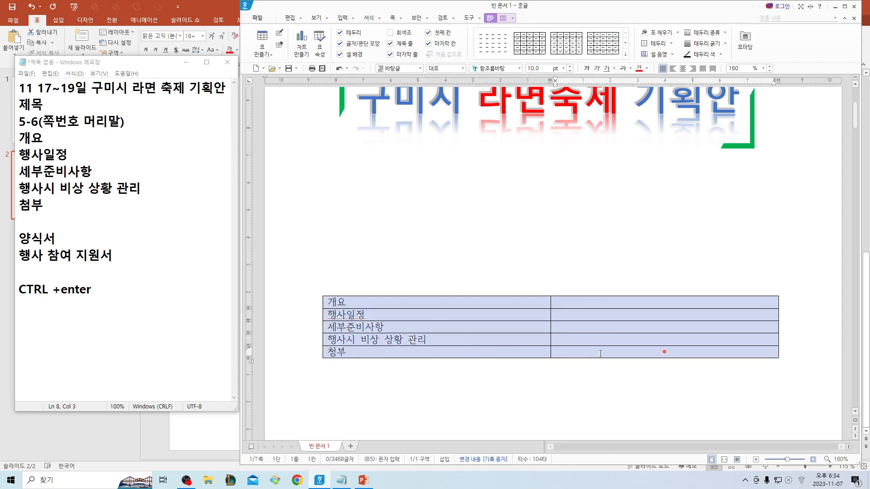
pyautogui.hotkey('ctrl', 'Left')
pyautogui.hotkey('ctrl', 'Left')
pyautogui.hotkey('ctrl', 'Left')
pyautogui.hotkey('ctrl', 'Left')
pyautogui.hotkey('ctrl', 'Left')
pyautogui.hotkey('ctrl', 'Left')
pyautogui.hotkey('ctrl', 'Left')
pyautogui.hotkey('ctrl', 'Left')
pyautogui.hotkey('ctrl', 'Left')
pyautogui.hotkey('ctrl', 'Left')
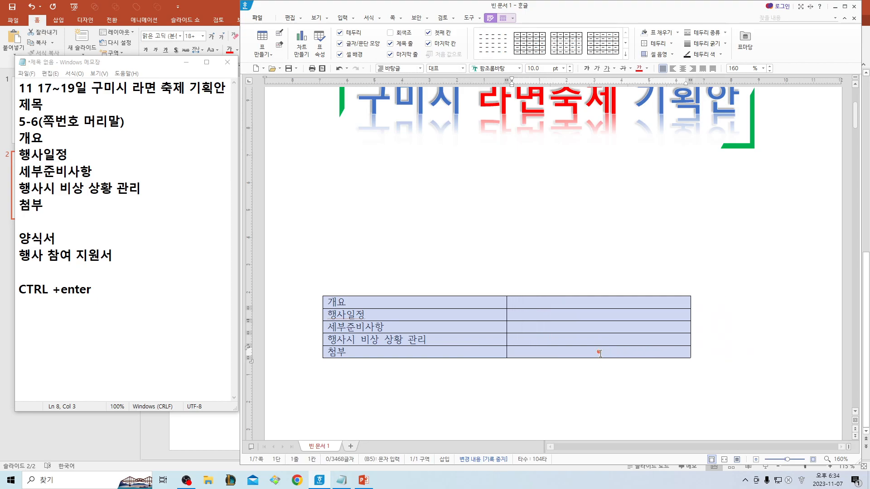
pyautogui.hotkey('ctrl', 'Left')
pyautogui.hotkey('ctrl', 'Left')
pyautogui.hotkey('ctrl', 'Left')
pyautogui.hotkey('ctrl', 'Left')
pyautogui.hotkey('ctrl', 'Left')
pyautogui.hotkey('ctrl', 'Left')
pyautogui.hotkey('ctrl', 'Left')
pyautogui.hotkey('ctrl', 'Left')
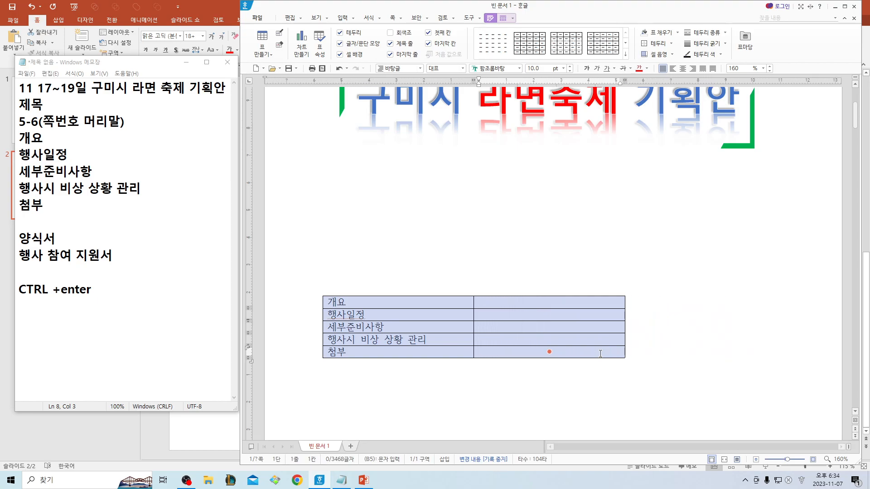
pyautogui.click(526, 303)
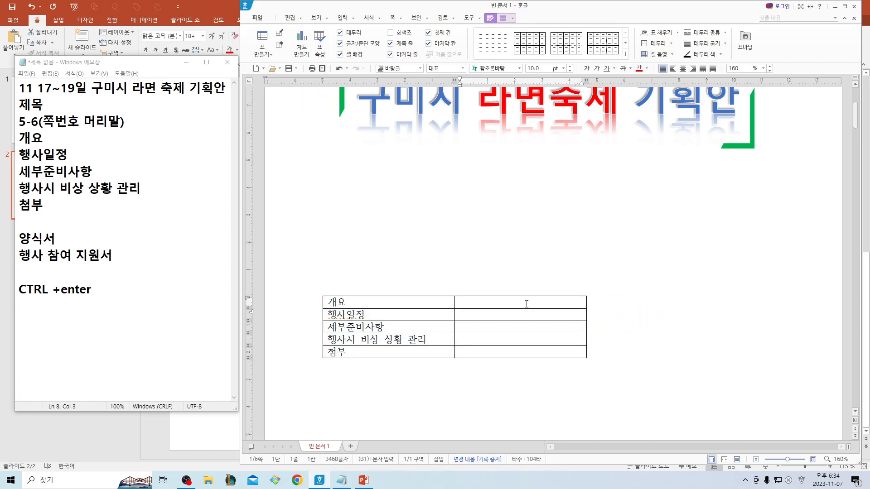
# Enter the page numbers 2, 2, 3, 4 and 5 down the second column of the contents table.
pyautogui.write('2')
pyautogui.click(518, 317)
pyautogui.write('2')
pyautogui.click(513, 327)
pyautogui.write('3')
pyautogui.click(504, 343)
pyautogui.write('4')
pyautogui.click(500, 354)
pyautogui.write('5')
# Right-align the page-number column and centre the contents table between the page margins.
pyautogui.moveTo(480, 303); pyautogui.dragTo(494, 354)
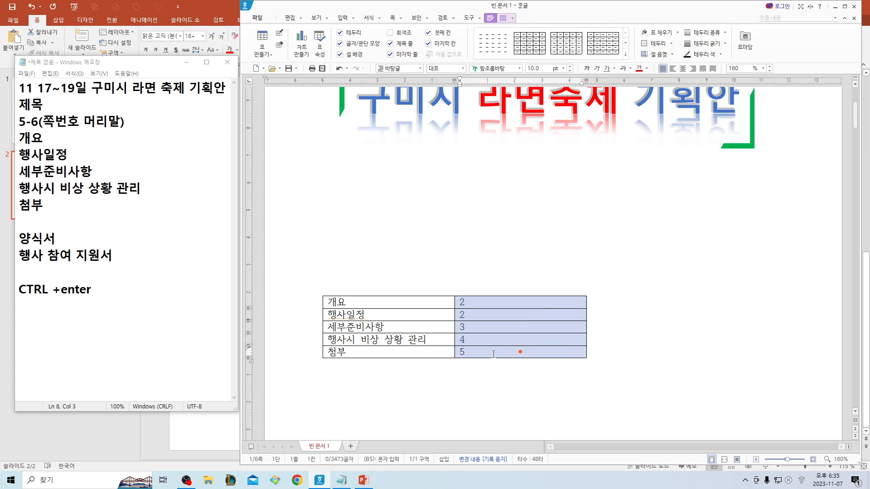
pyautogui.click(693, 69)
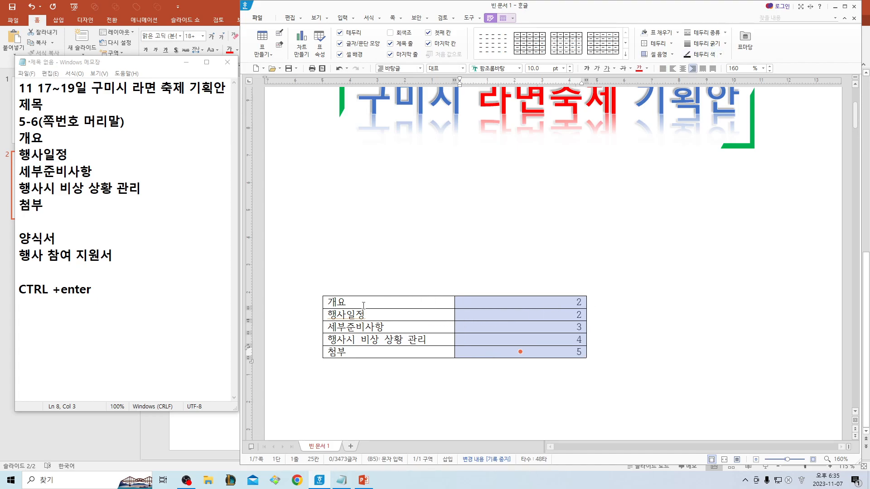
pyautogui.click(660, 330)
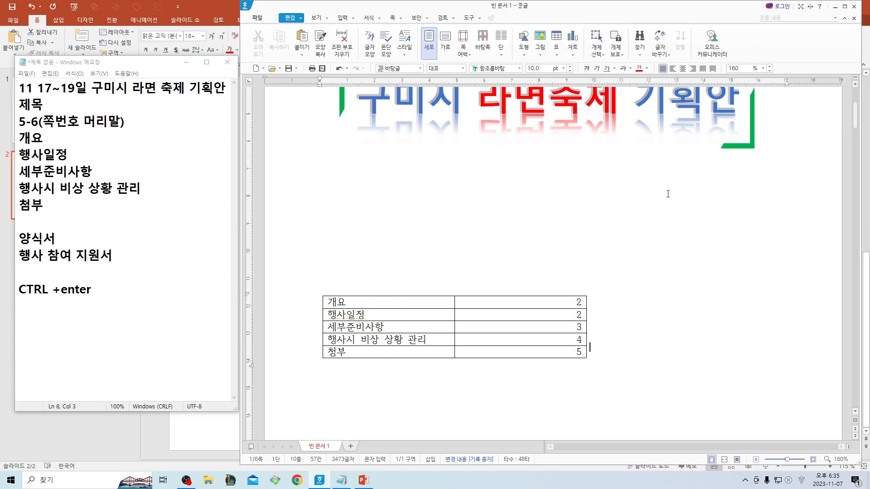
pyautogui.click(683, 69)
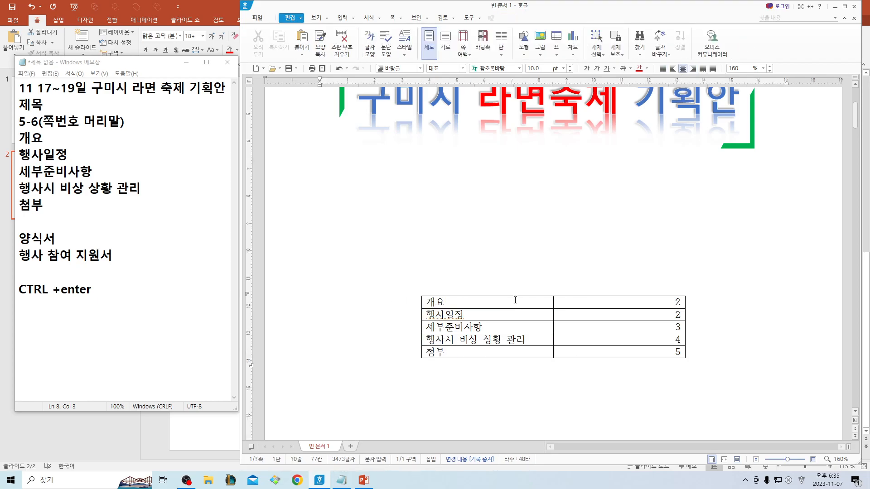
# Set the font size of all the contents table's text to 13 pt.
pyautogui.moveTo(514, 303); pyautogui.dragTo(619, 352)
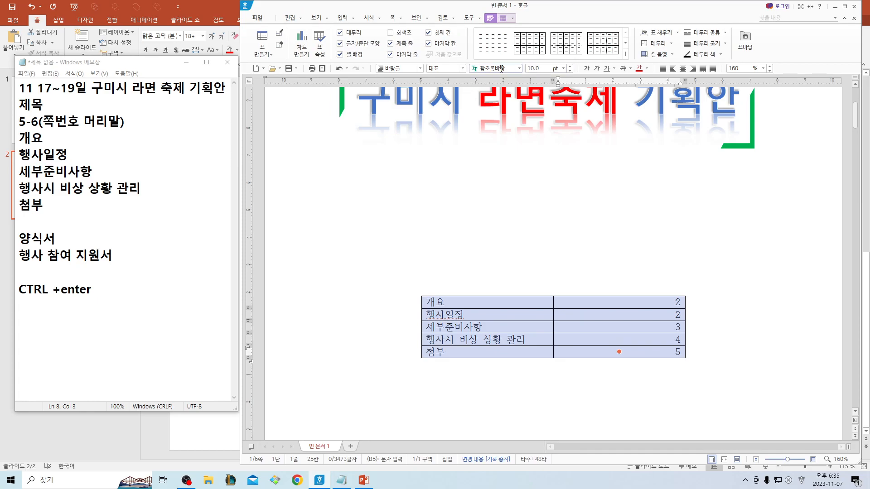
pyautogui.click(569, 67)
pyautogui.click(569, 67)
pyautogui.click(570, 67)
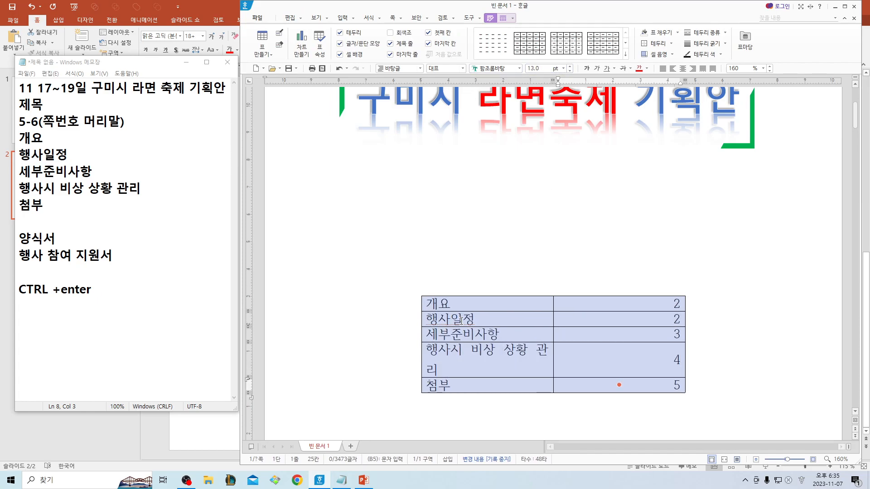
# Widen the first column at the second column's expense until 행사시 비상 상황 관리 fits on one line.
pyautogui.click(487, 304)
pyautogui.hotkey('alt', 'Right')
pyautogui.hotkey('alt', 'Right')
pyautogui.hotkey('alt', 'Right')
pyautogui.hotkey('alt', 'Right')
pyautogui.hotkey('alt', 'Right')
pyautogui.hotkey('alt', 'Right')
pyautogui.hotkey('alt', 'Right')
pyautogui.hotkey('alt', 'Right')
pyautogui.hotkey('alt', 'Right')
pyautogui.hotkey('alt', 'Right')
pyautogui.hotkey('alt', 'Right')
pyautogui.hotkey('alt', 'Right')
pyautogui.hotkey('alt', 'Right')
pyautogui.hotkey('alt', 'Right')
pyautogui.hotkey('alt', 'Right')
pyautogui.hotkey('alt', 'Right')
pyautogui.hotkey('alt', 'Right')
pyautogui.hotkey('alt', 'Right')
pyautogui.hotkey('alt', 'Right')
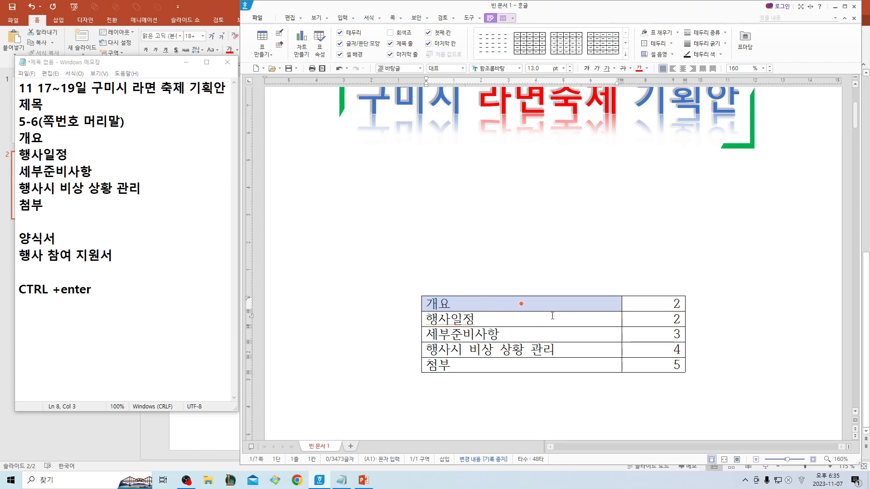
# Make all the text in the contents table bold and set its font to 한컴 윤고딕 230.
pyautogui.keyDown('shift'); pyautogui.click(612, 341); pyautogui.keyUp('shift')
pyautogui.keyDown('shift'); pyautogui.click(654, 365); pyautogui.keyUp('shift')
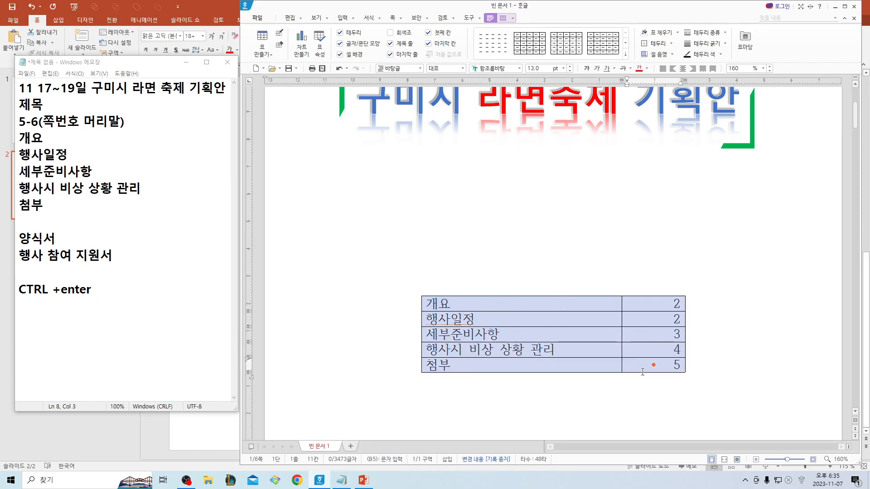
pyautogui.click(586, 69)
pyautogui.click(519, 69)
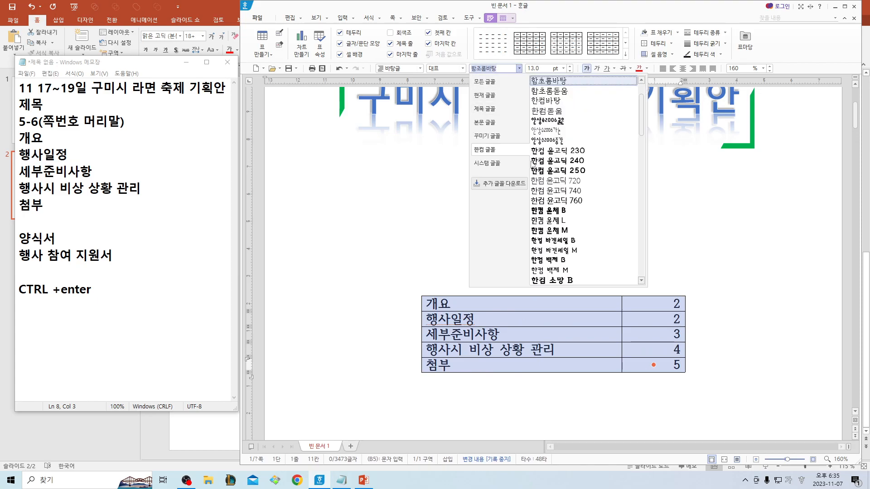
pyautogui.click(557, 151)
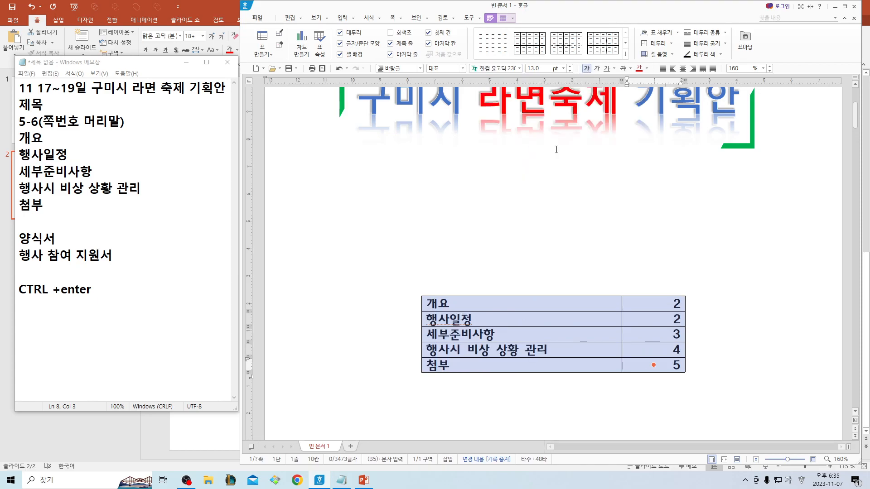
# Increase the height of all rows in the contents table to space the entries well apart.
pyautogui.hotkey('ctrl', 'Down')
pyautogui.hotkey('ctrl', 'Down')
pyautogui.hotkey('ctrl', 'Down')
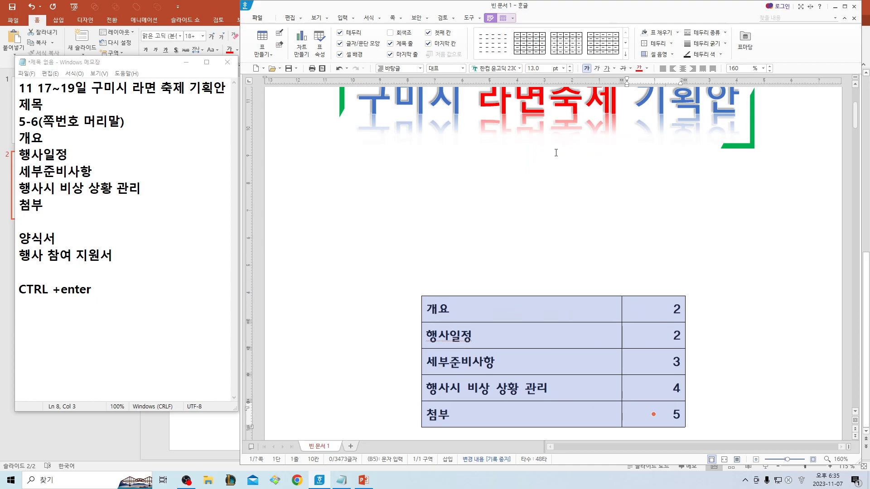
pyautogui.hotkey('ctrl', 'Down')
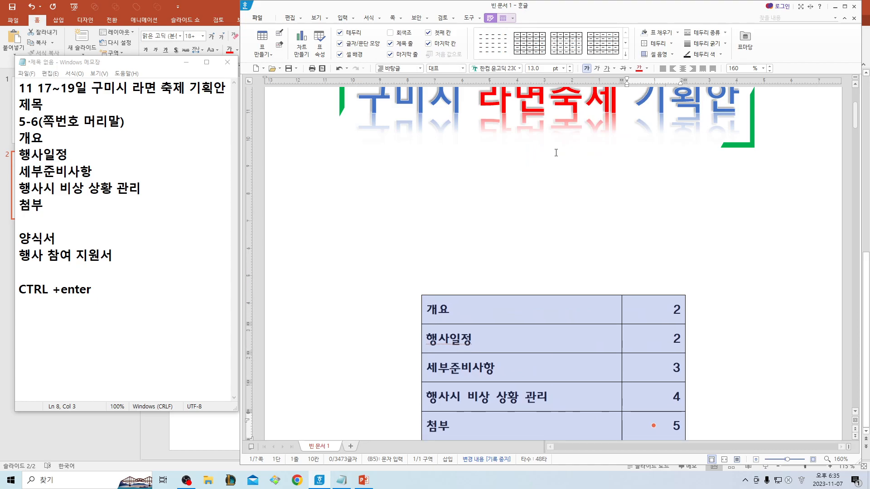
# Remove all borders from the cells of the contents table by applying the no-line type.
pyautogui.scroll(-3, 532, 317)
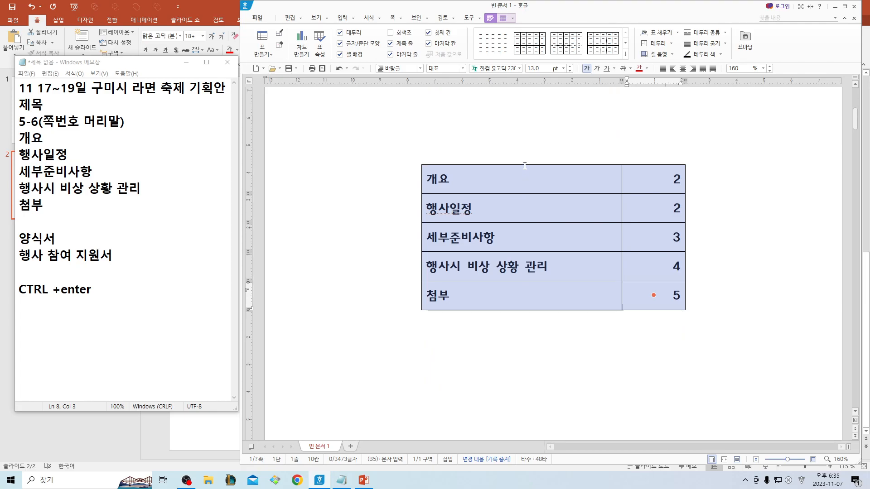
pyautogui.press('l')
pyautogui.click(433, 112)
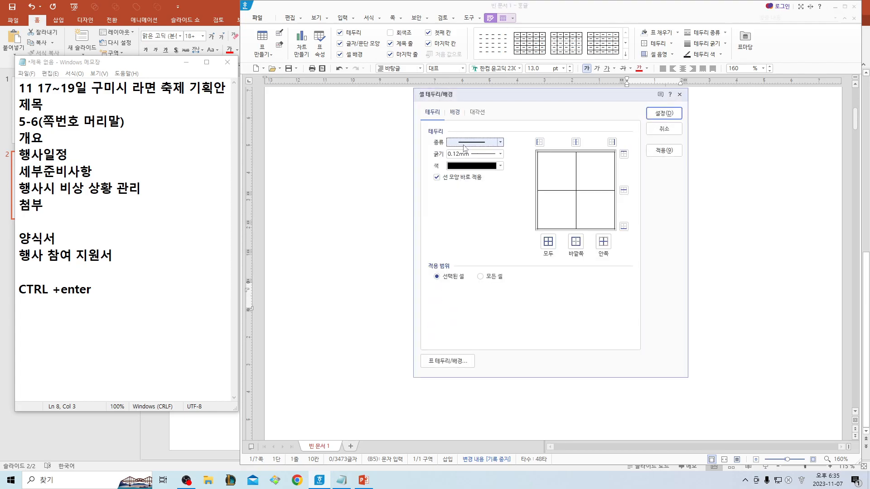
pyautogui.click(462, 146)
pyautogui.click(466, 151)
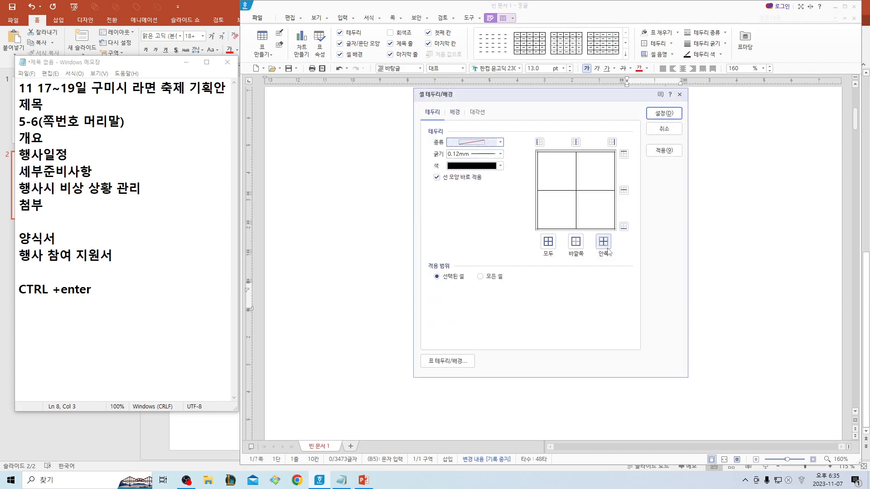
pyautogui.click(548, 242)
pyautogui.click(663, 114)
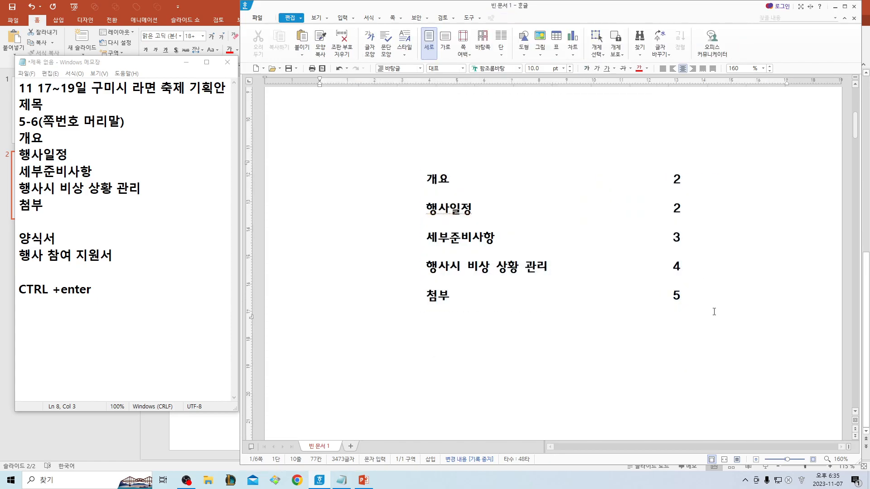
# Delete the placeholder text 구미시 마크(그림) near the foot of the cover page.
pyautogui.scroll(5, 715, 311)
pyautogui.scroll(-2, 700, 297)
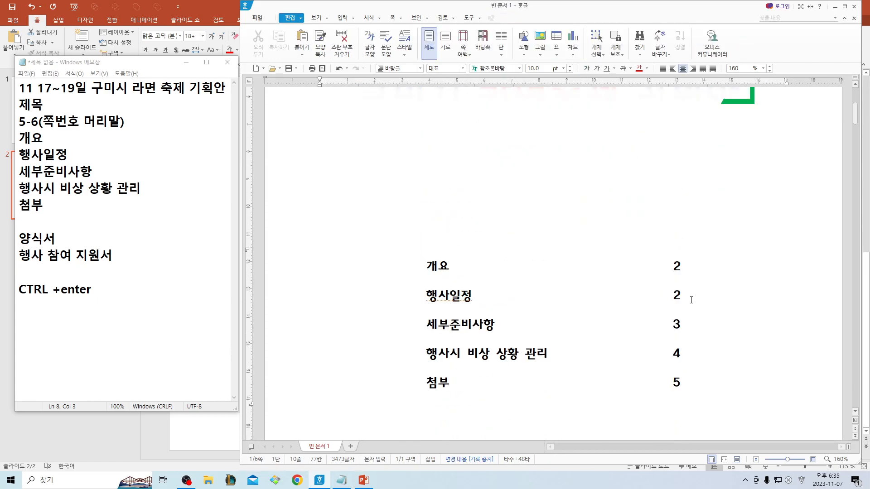
pyautogui.scroll(3, 535, 308)
pyautogui.scroll(-7, 540, 307)
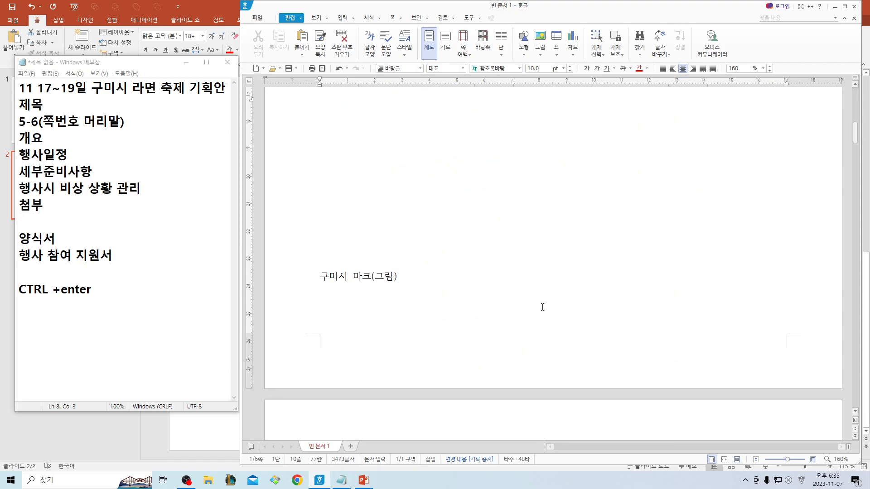
pyautogui.click(421, 298)
pyautogui.hotkey('shift', 'Home')
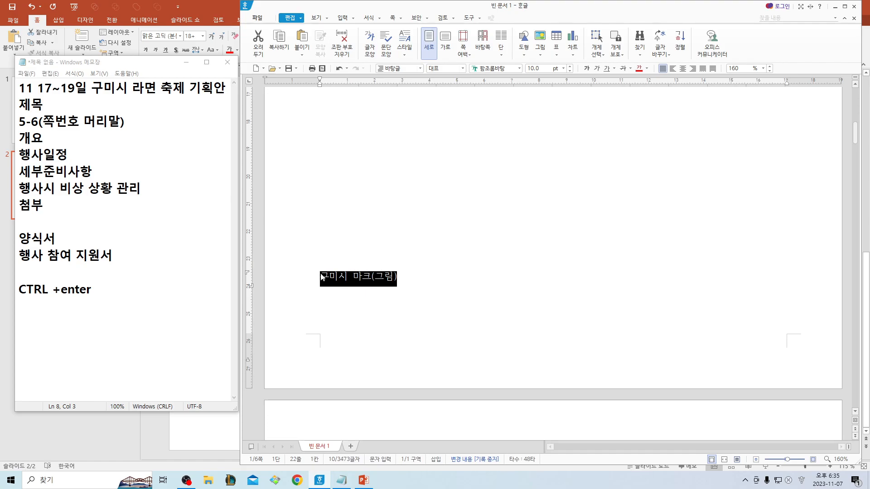
pyautogui.press('Delete')
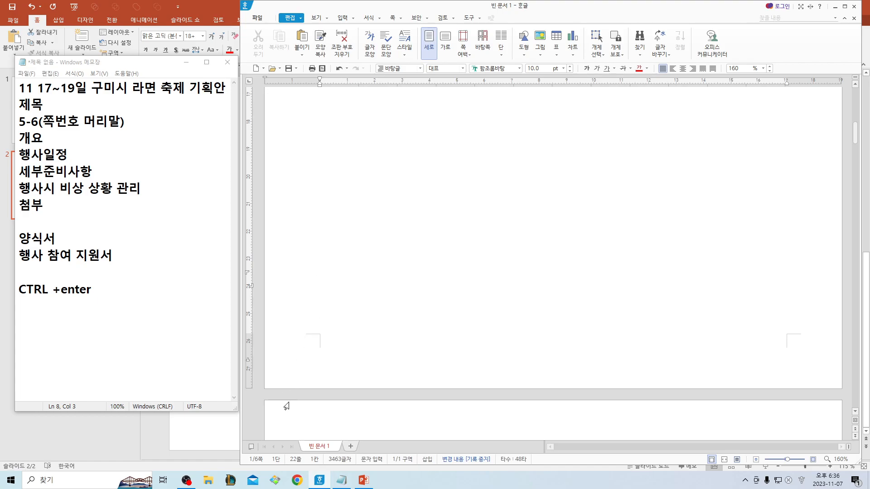
# Switch to Chrome, search Google for 구미시청 and open the city hall's website.
pyautogui.click(297, 480)
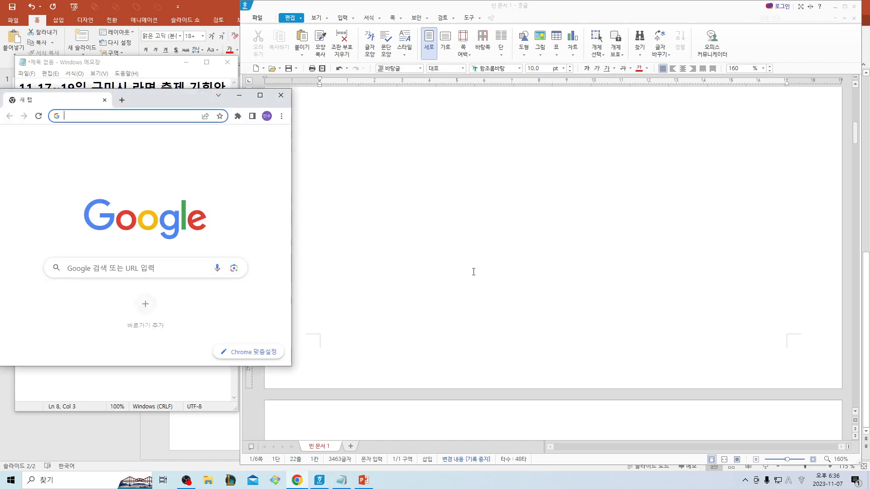
pyautogui.click(112, 270)
pyautogui.write('rnal')
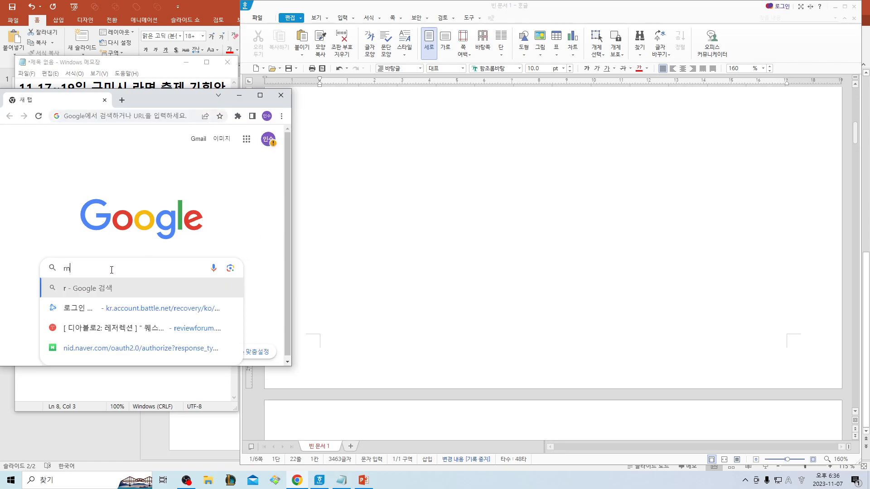
pyautogui.press('BackSpace')
pyautogui.press('BackSpace')
pyautogui.press('BackSpace')
pyautogui.press('BackSpace')
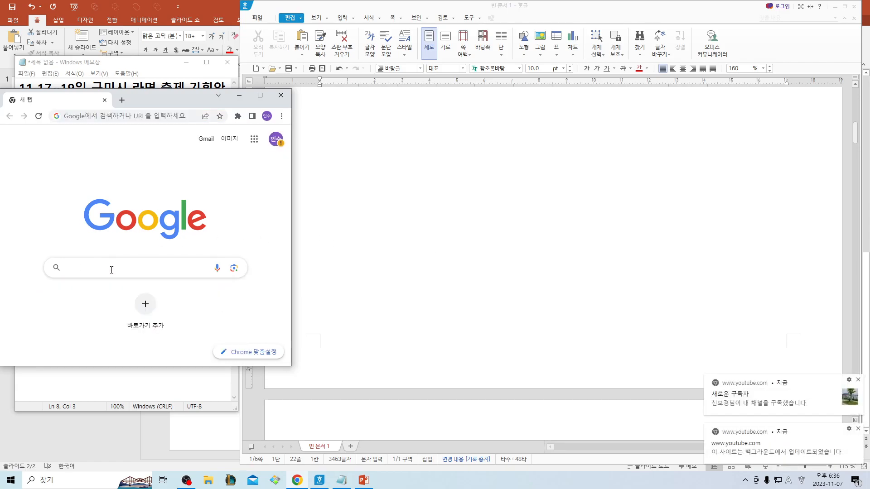
pyautogui.press('Hangul')
pyautogui.write('구미시저')
pyautogui.press('BackSpace')
pyautogui.write('청')
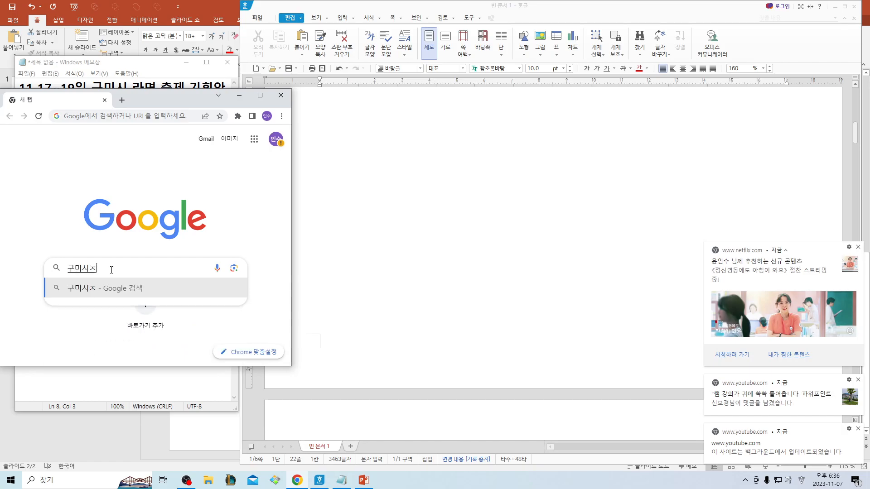
pyautogui.press('Return')
pyautogui.click(44, 233)
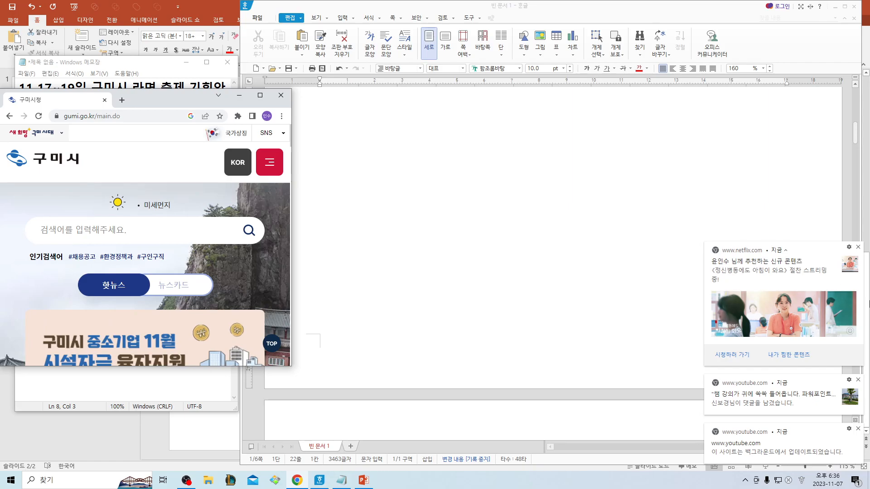
# Dismiss the Netflix and YouTube desktop notifications.
pyautogui.click(859, 246)
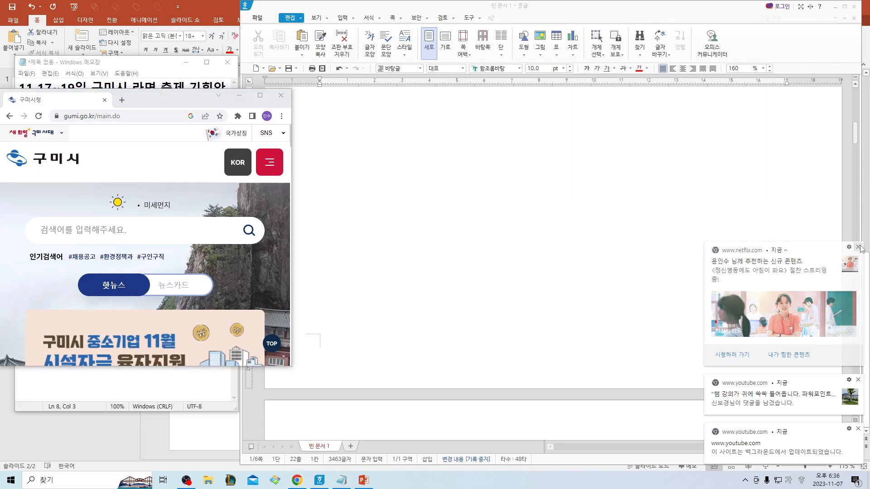
pyautogui.click(857, 380)
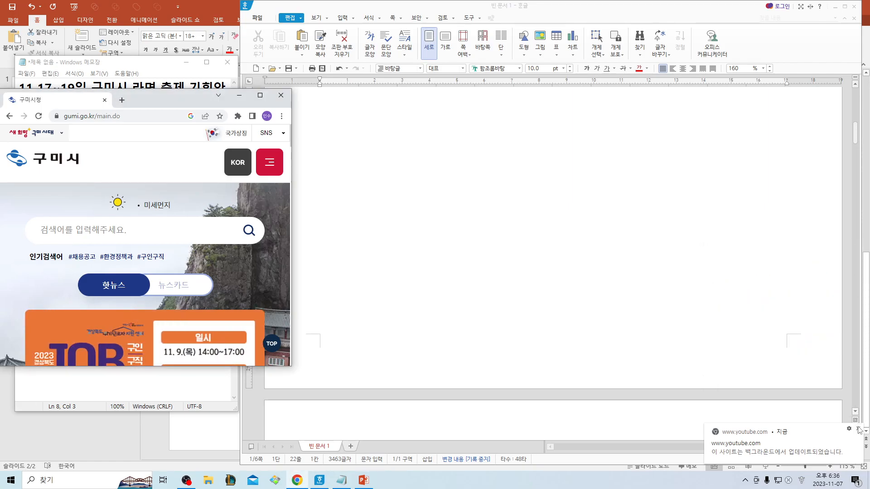
pyautogui.click(860, 429)
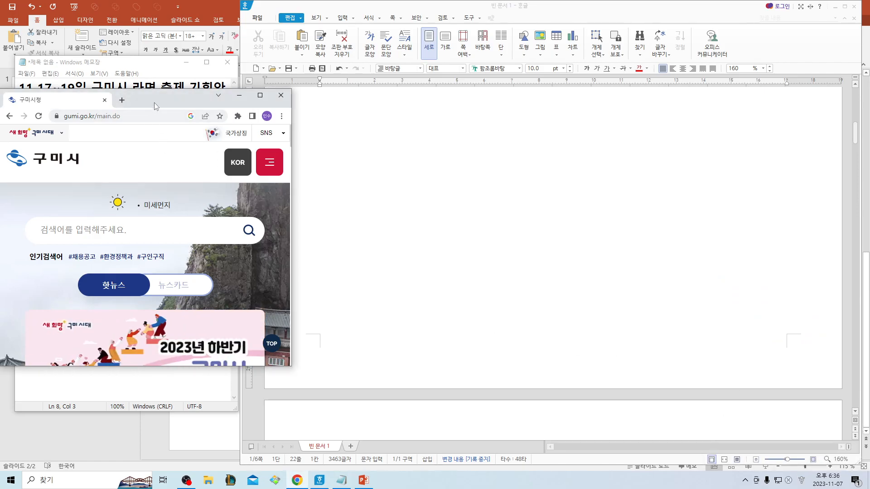
# Close the browser and paste the captured screenshot of the city website below the contents table, selecting the picture.
pyautogui.click(281, 95)
pyautogui.click(454, 234)
pyautogui.scroll(3, 454, 234)
pyautogui.scroll(-3, 411, 276)
pyautogui.press('BackSpace')
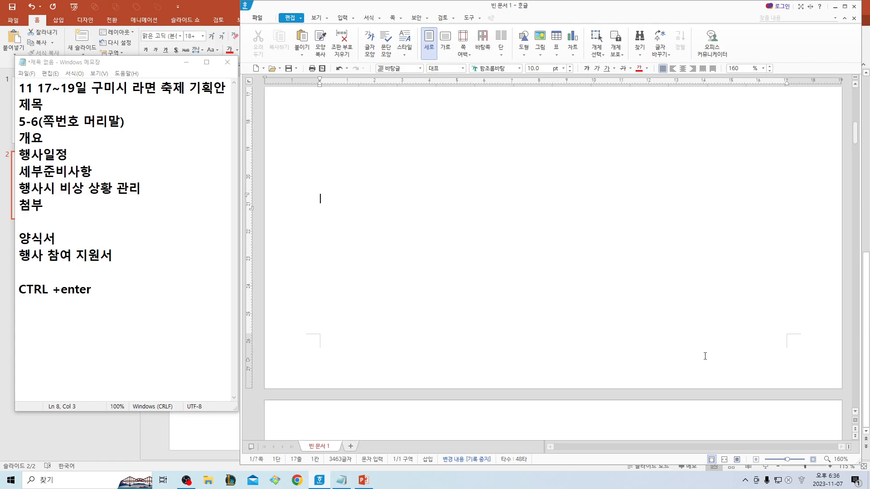
pyautogui.hotkey('ctrl', 'v')
pyautogui.click(524, 277)
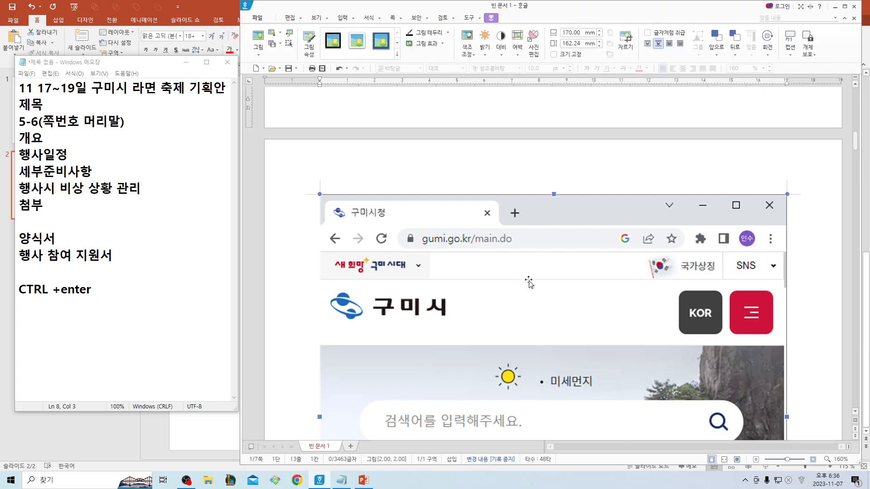
# Crop the pasted screenshot down to the 구미시 logo and place it centred near the foot of the cover page.
pyautogui.scroll(5, 475, 313)
pyautogui.scroll(-4, 475, 313)
pyautogui.scroll(-3, 475, 310)
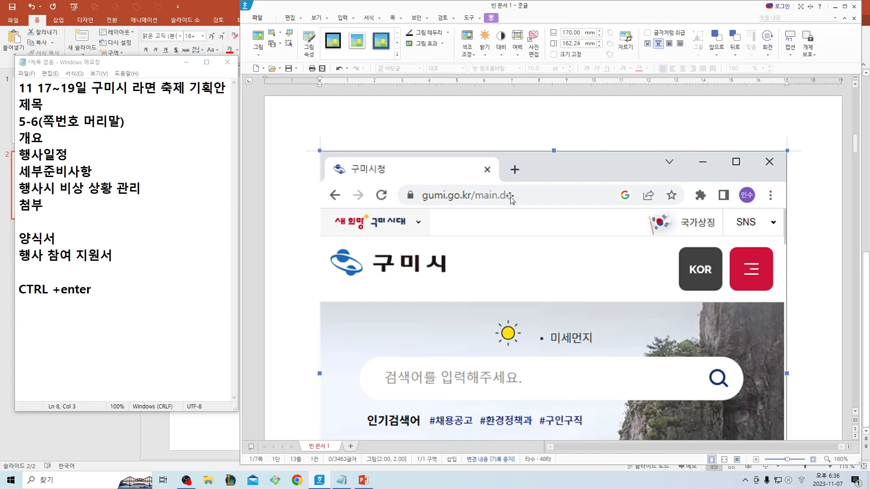
pyautogui.moveTo(554, 172); pyautogui.dragTo(553, 245)
pyautogui.moveTo(787, 263); pyautogui.dragTo(464, 232)
pyautogui.moveTo(391, 438); pyautogui.dragTo(583, 393)
pyautogui.press('Escape')
# Review the cover page's title, contents table and logo, along with the start of the page after it.
pyautogui.scroll(8, 564, 311)
pyautogui.scroll(-5, 561, 314)
pyautogui.scroll(5, 561, 315)
pyautogui.scroll(-4, 562, 314)
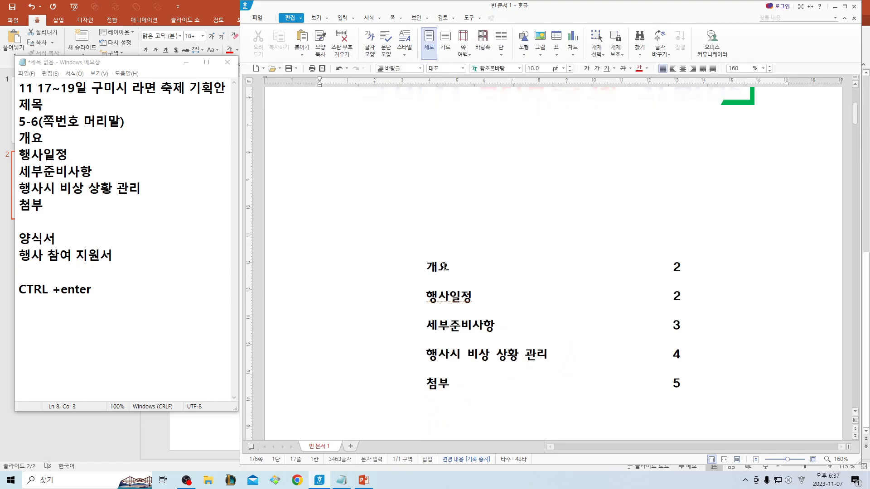
pyautogui.scroll(-4, 492, 319)
pyautogui.scroll(-6, 464, 243)
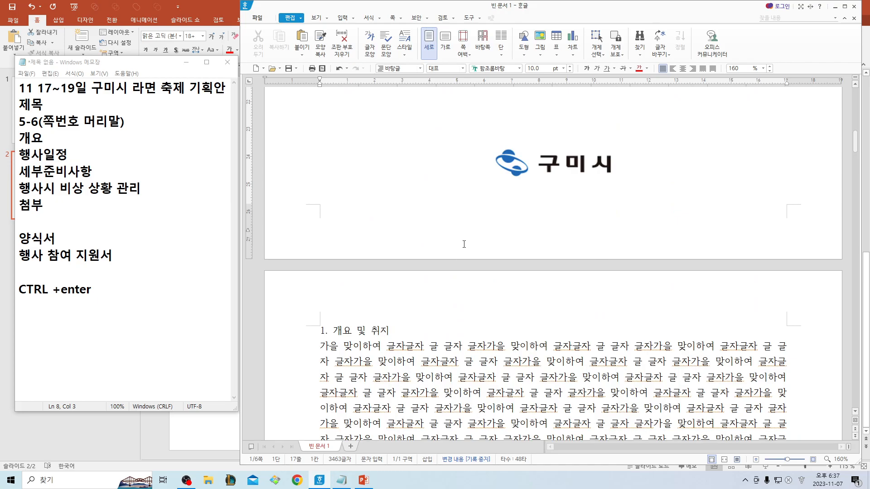
pyautogui.click(315, 341)
pyautogui.scroll(-5, 494, 358)
pyautogui.scroll(6, 494, 359)
pyautogui.scroll(6, 493, 358)
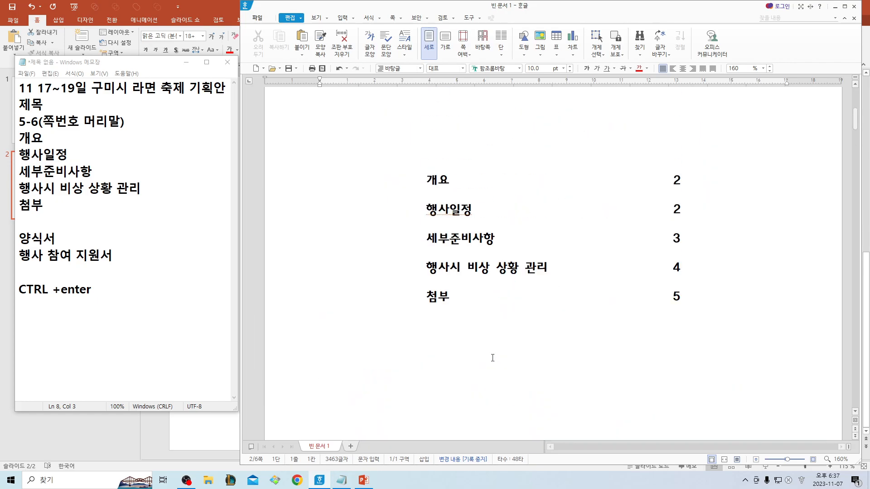
# Check the cover page's title, contents table and logo in the print preview at 100 %, closing the preview when finished.
pyautogui.click(257, 17)
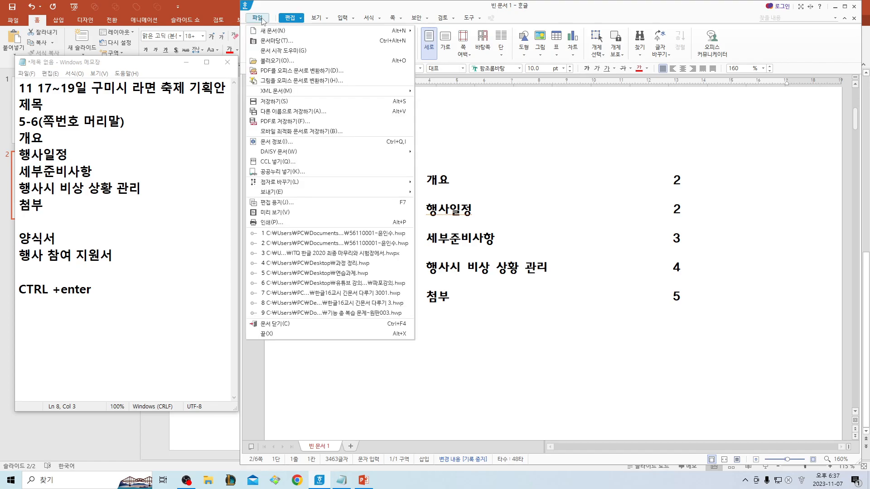
pyautogui.click(321, 213)
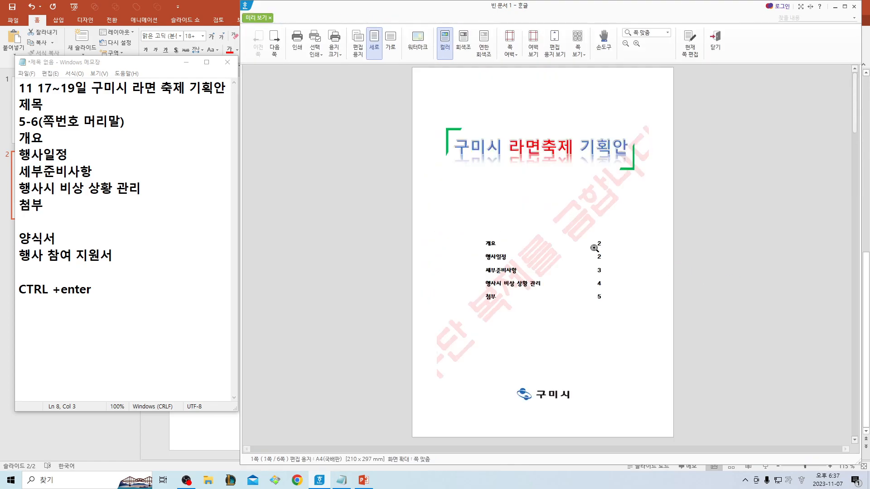
pyautogui.click(621, 233)
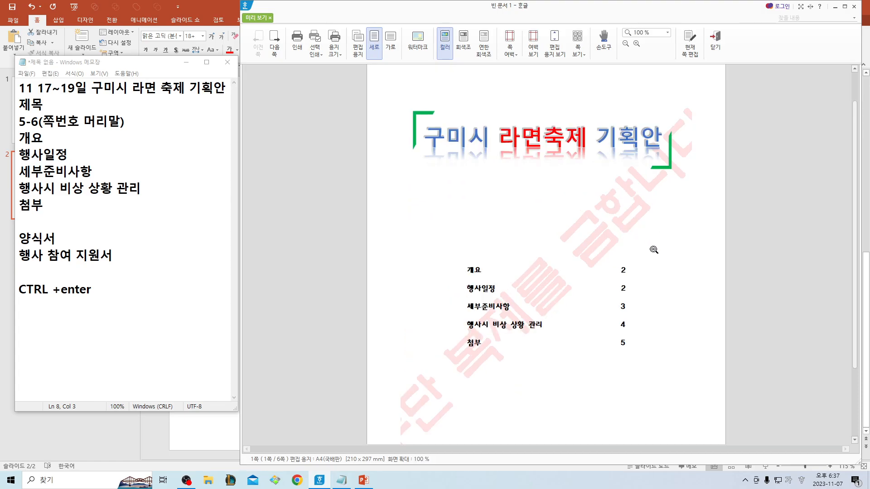
pyautogui.scroll(-2, 627, 214)
pyautogui.scroll(3, 519, 270)
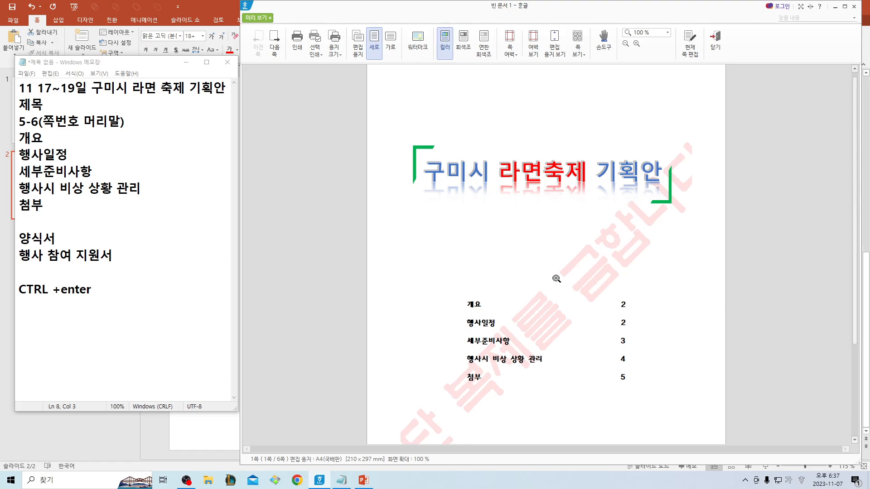
pyautogui.scroll(-2, 614, 256)
pyautogui.scroll(2, 614, 256)
pyautogui.click(715, 42)
# Read through the document from the cover title to the 개요 및 취지 and 행사일정 sections, returning to the cover logo.
pyautogui.click(148, 233)
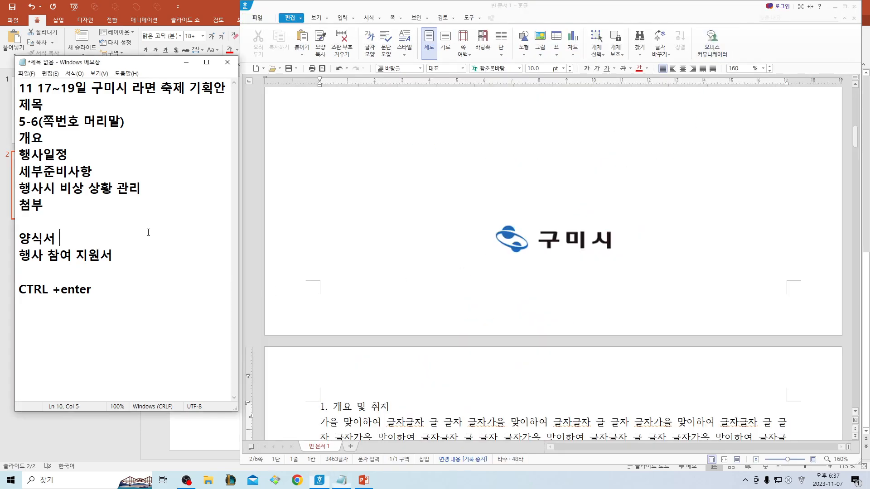
pyautogui.scroll(10, 452, 299)
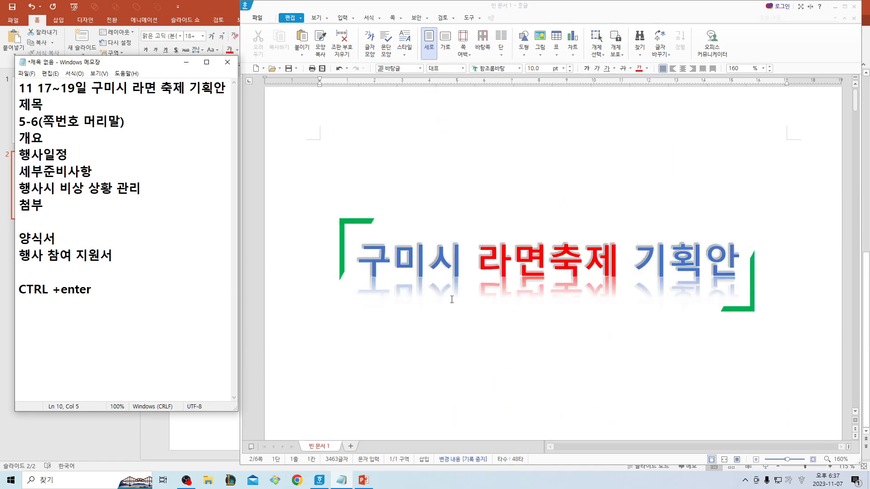
pyautogui.scroll(-5, 452, 299)
pyautogui.scroll(-6, 452, 299)
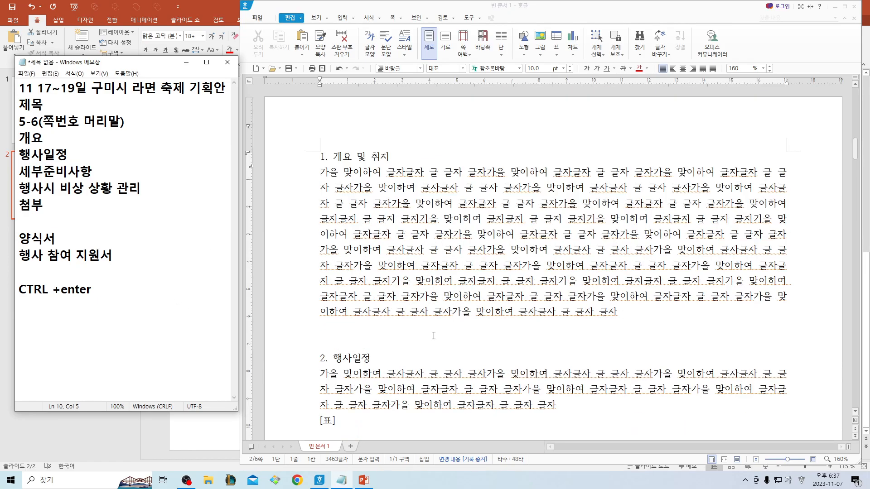
pyautogui.scroll(-8, 439, 258)
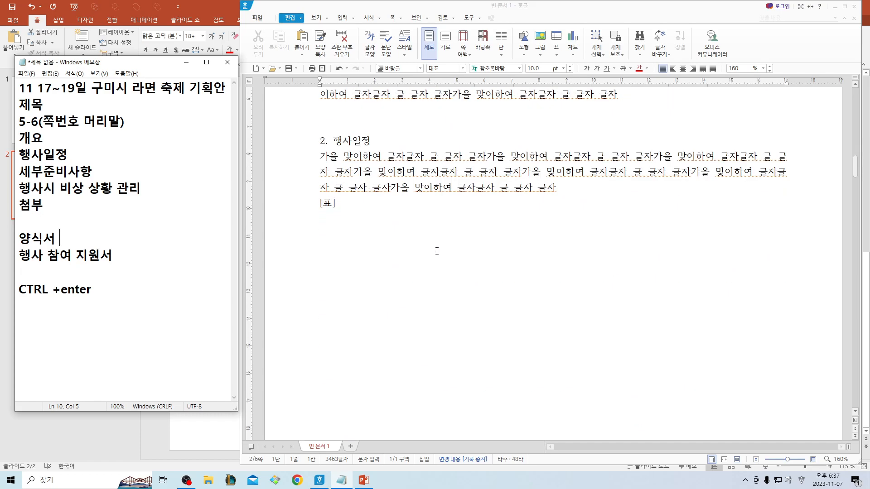
pyautogui.scroll(6, 437, 260)
pyautogui.scroll(12, 438, 259)
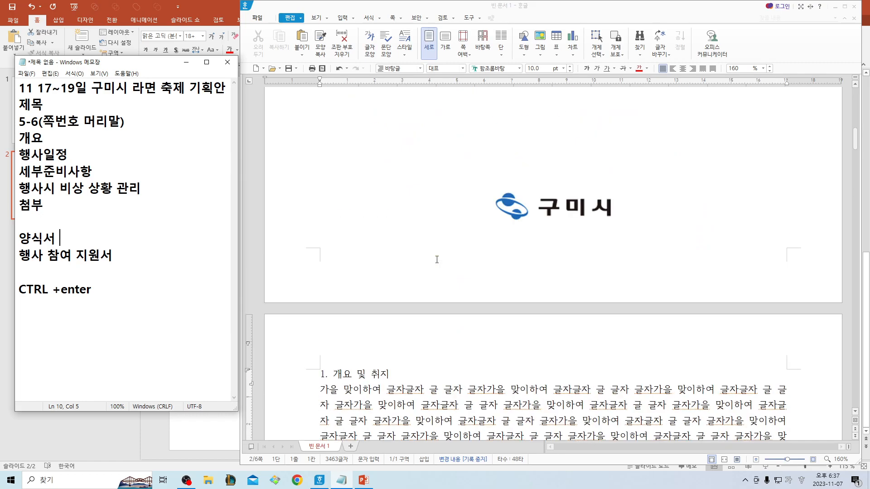